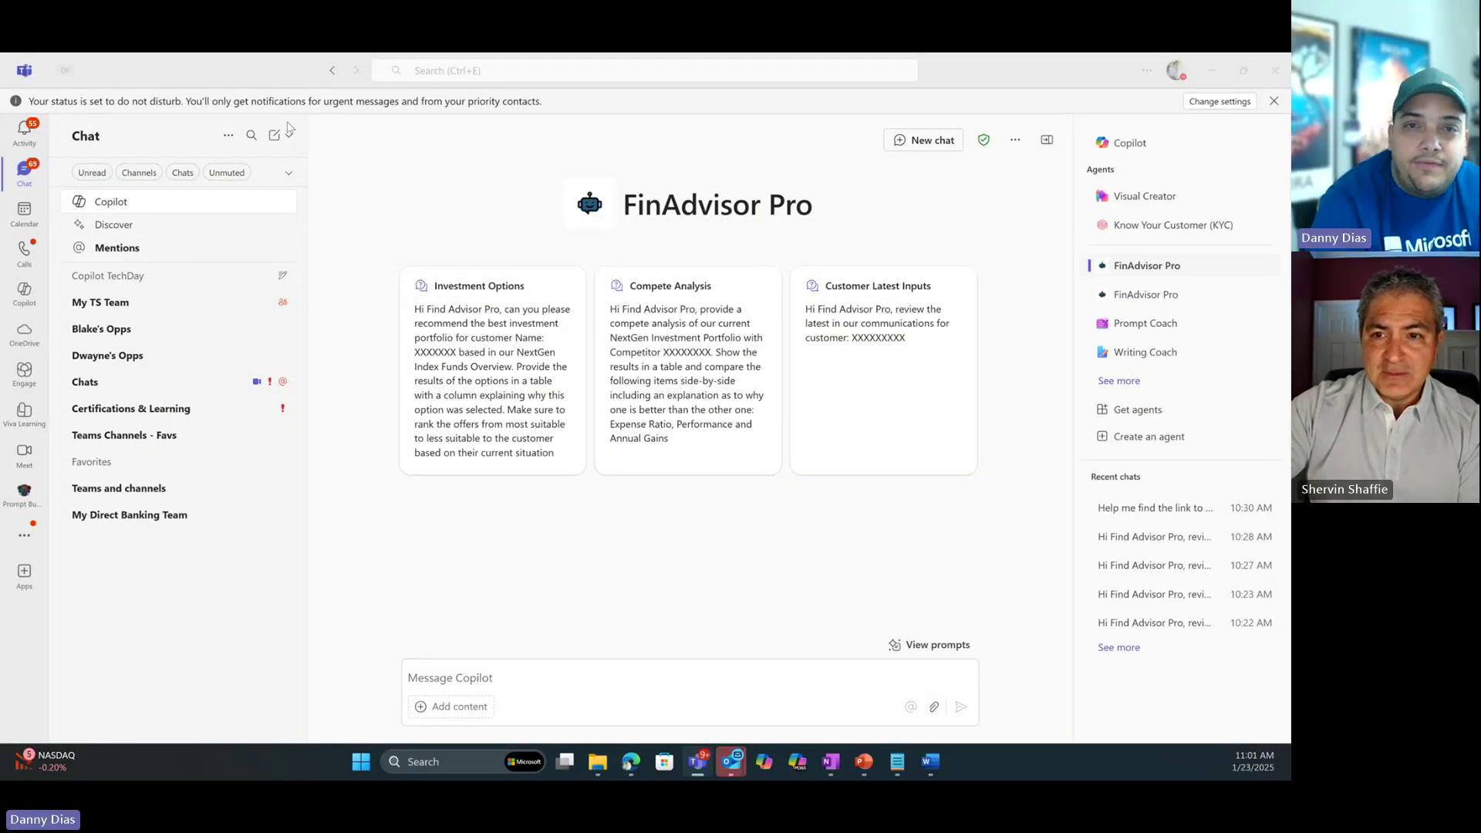
Load the Customer Latest Inputs prompt and paste the customer's name and ID over the XXXXXXXXX placeholder.
drag(627, 197, 811, 195)
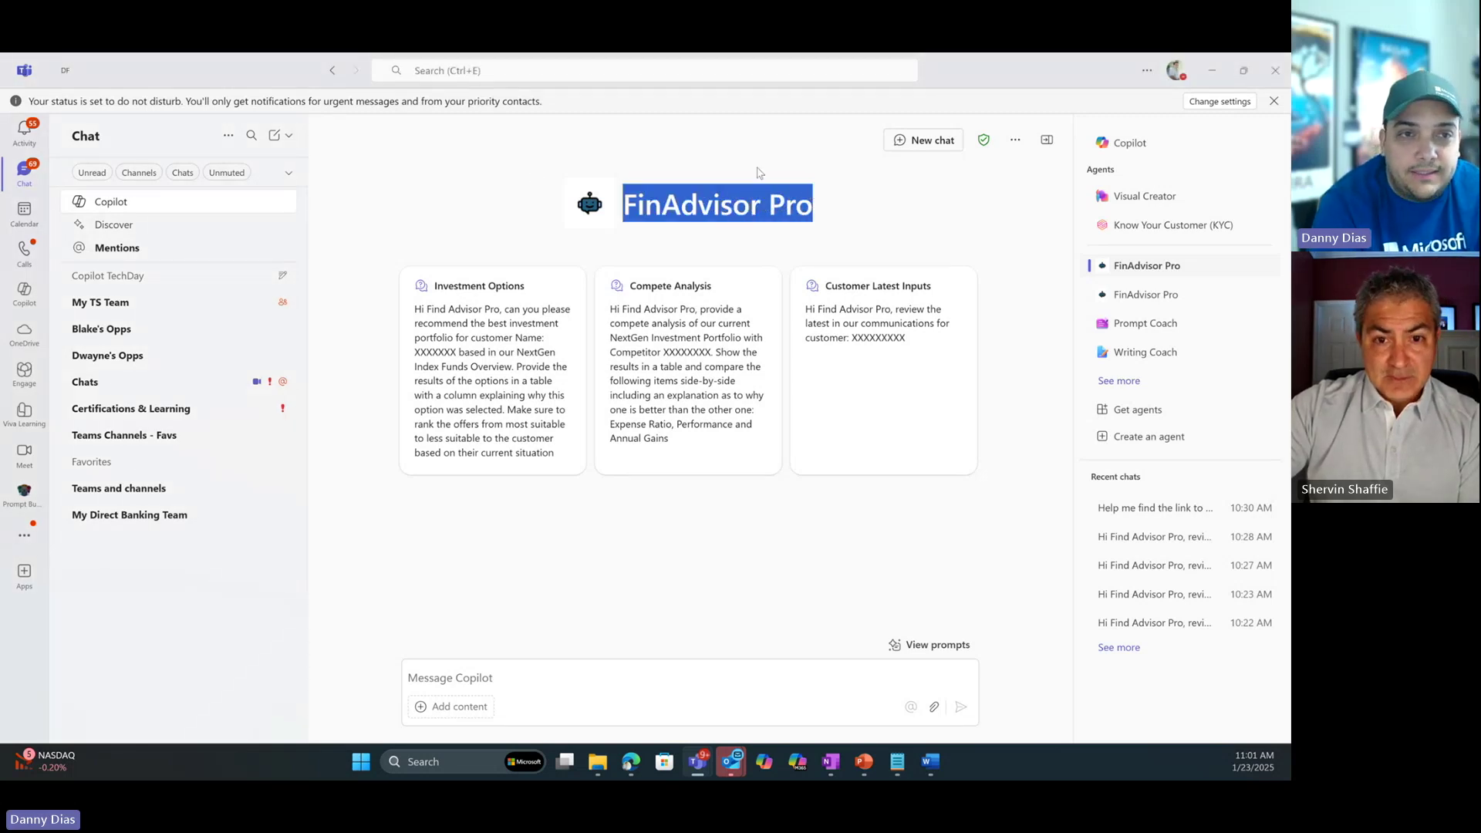
click(669, 209)
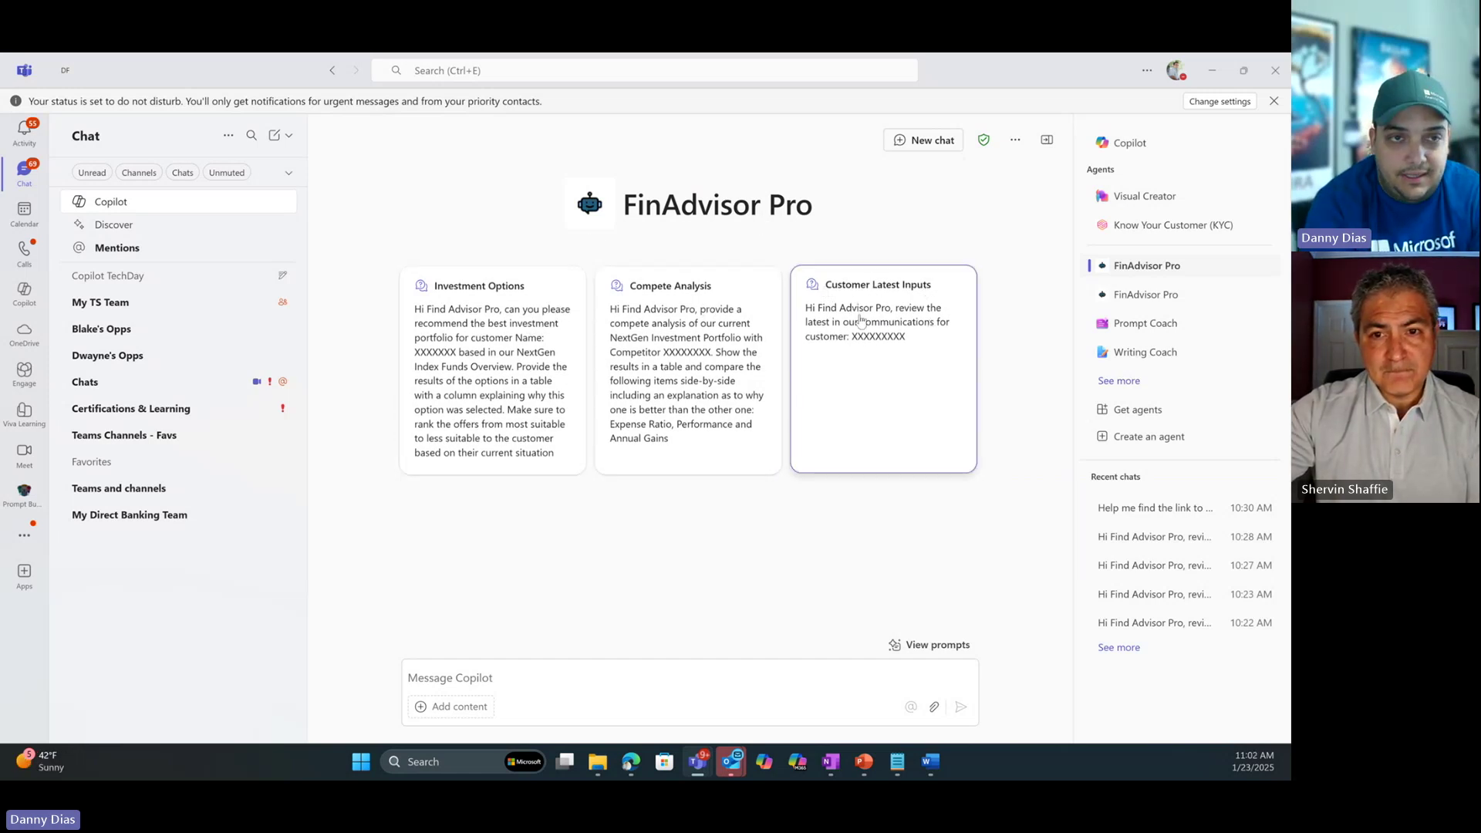
click(902, 327)
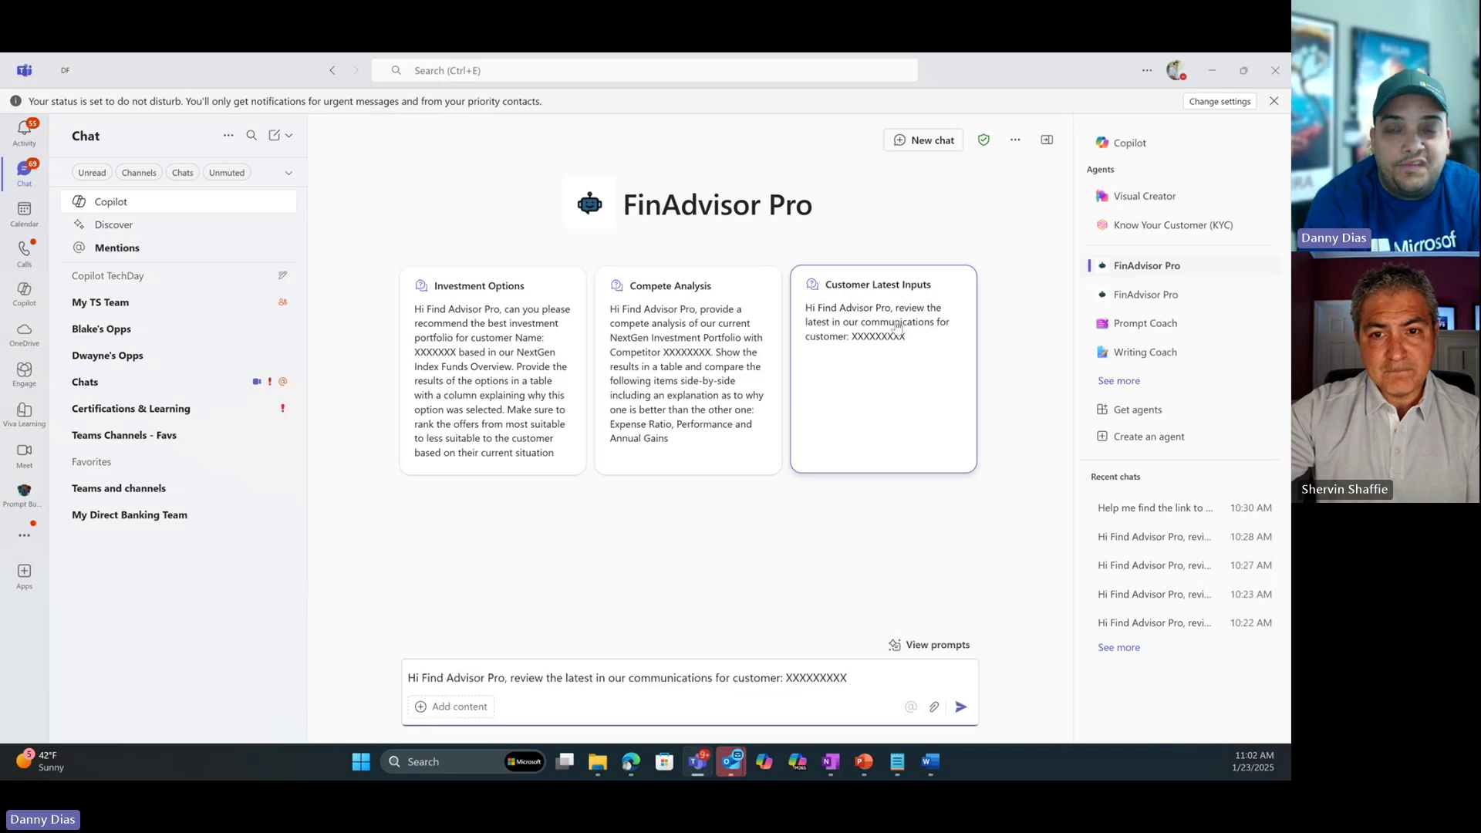
double_click(825, 674)
key(BackSpace)
Check the pasted customer name and ID in the prompt, then send the request to FinAdvisor Pro.
drag(786, 678, 839, 677)
drag(1276, 451, 1141, 451)
click(930, 168)
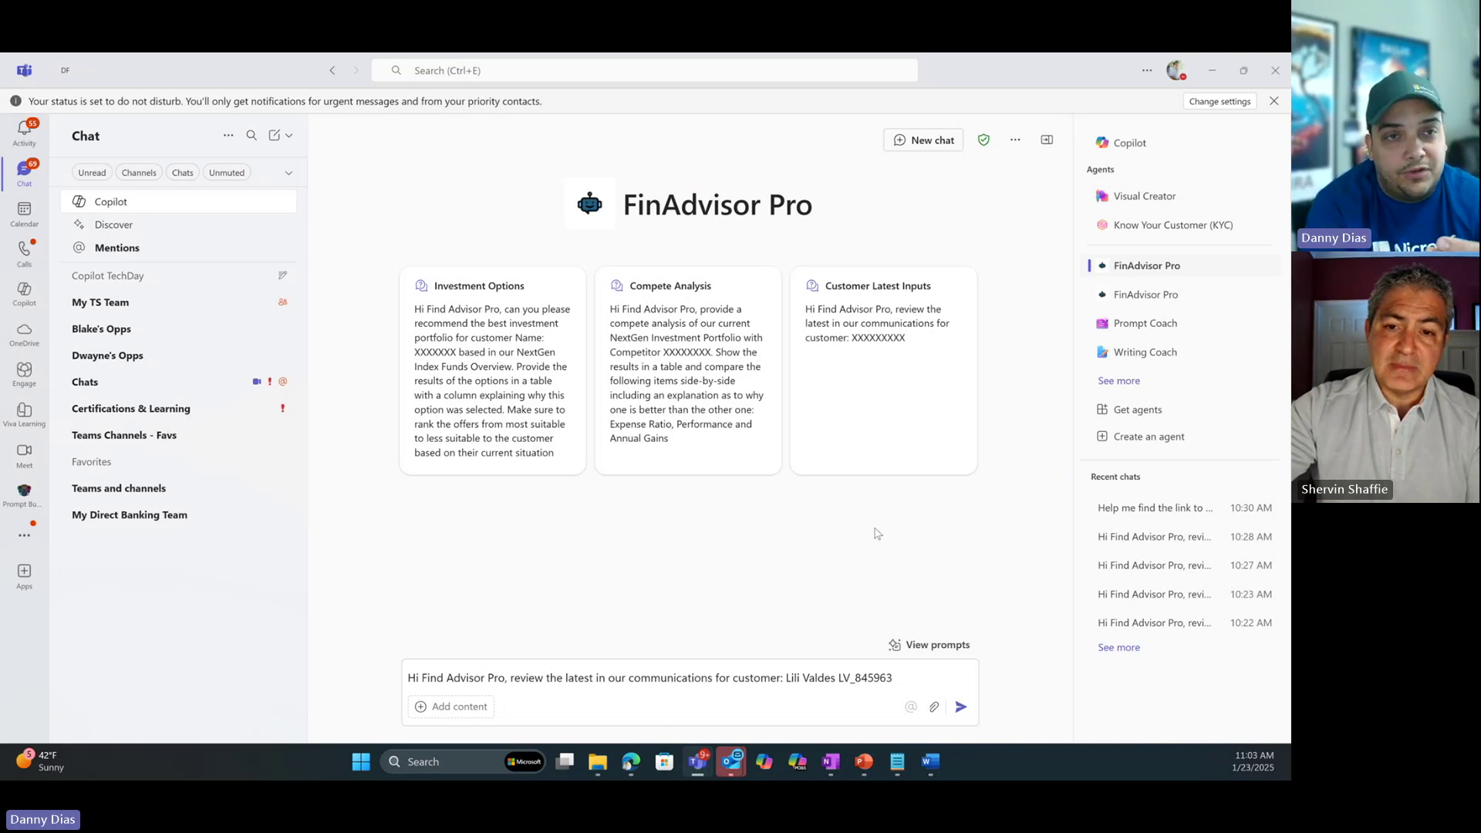
click(961, 709)
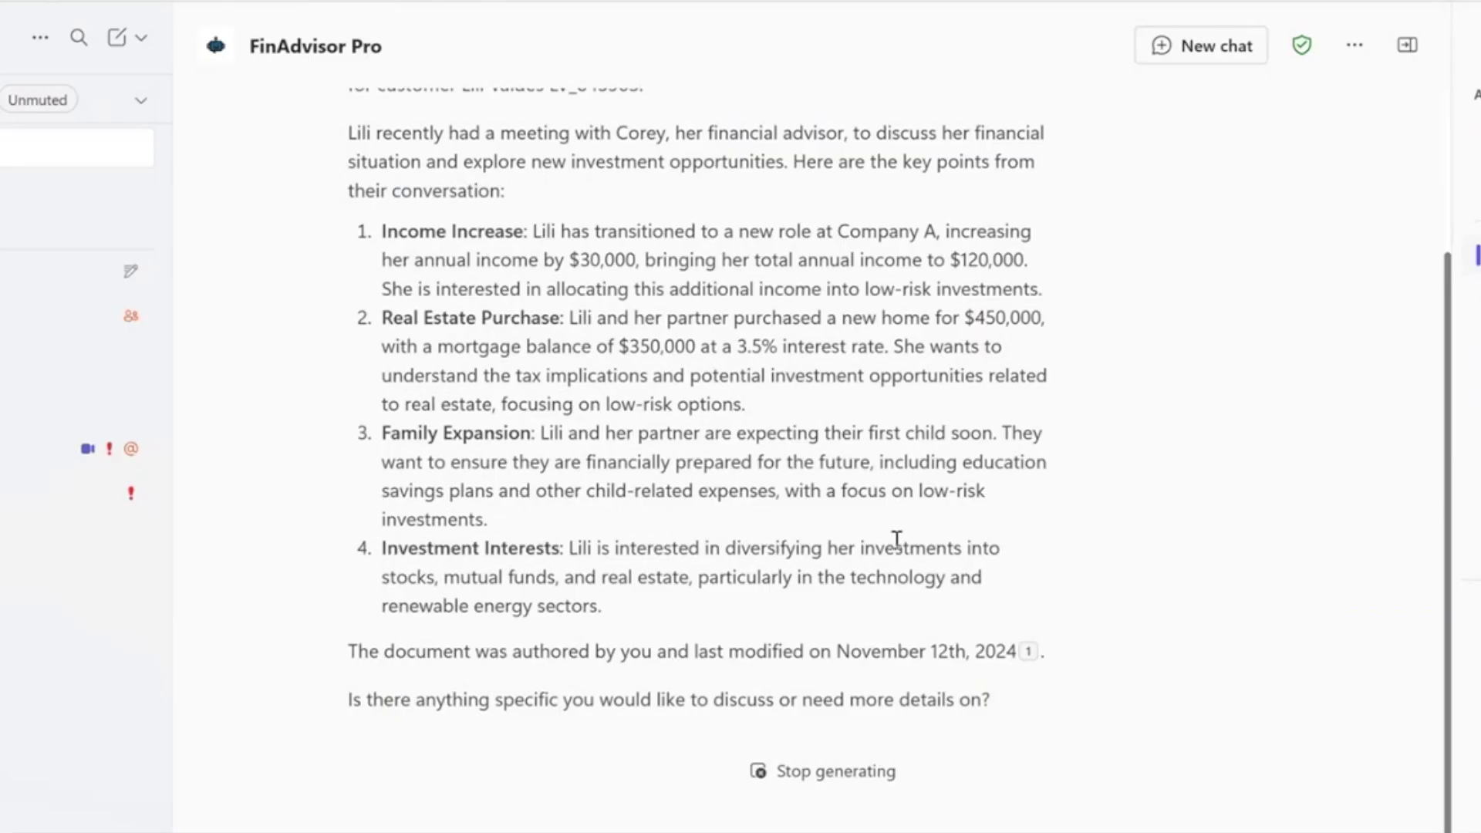
Walk through the reply: income increase, real estate purchase at 3.5%, family expansion, and technology and renewable energy investments.
drag(390, 225, 741, 265)
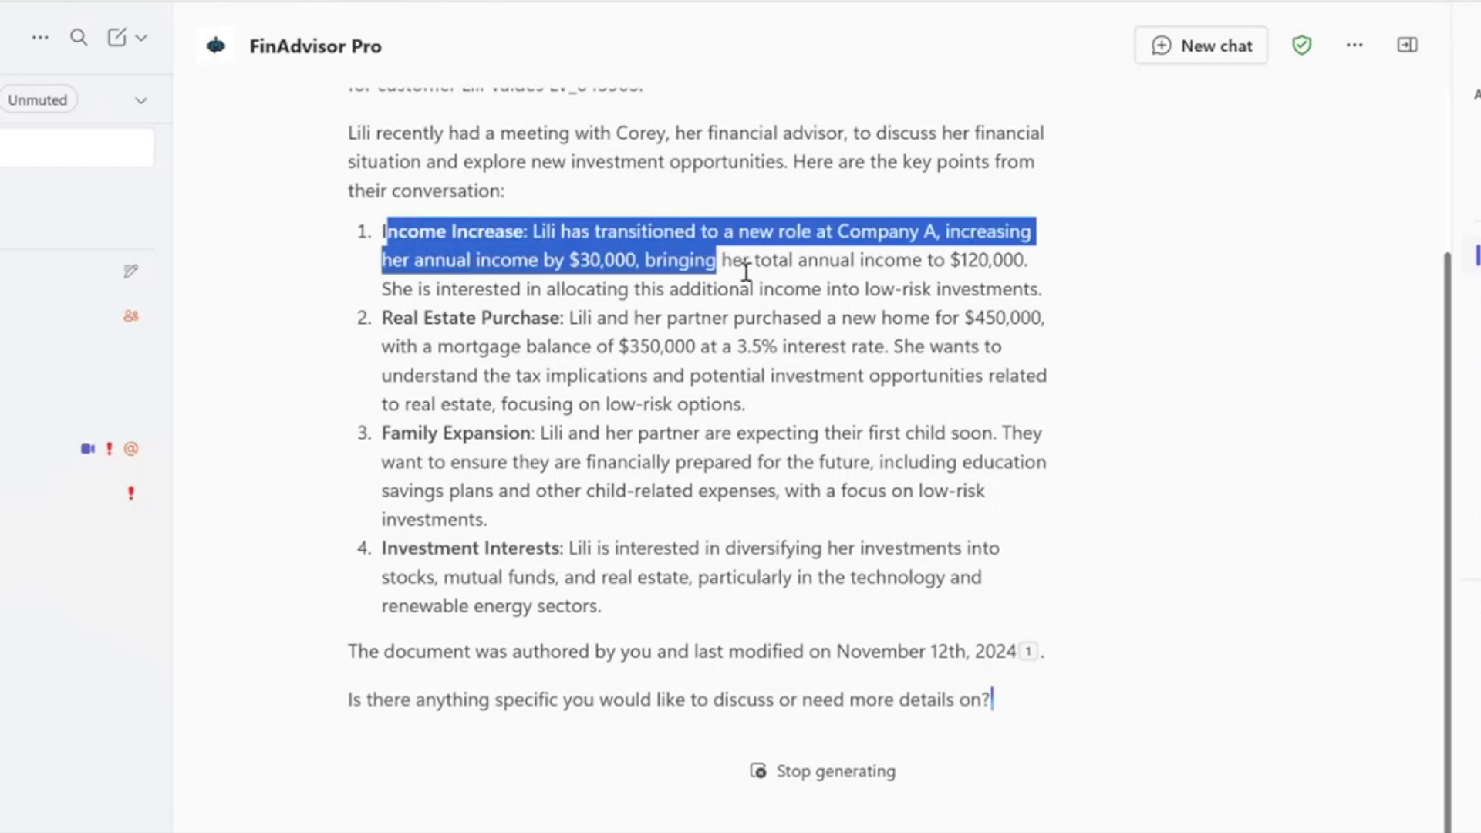
drag(383, 203, 783, 290)
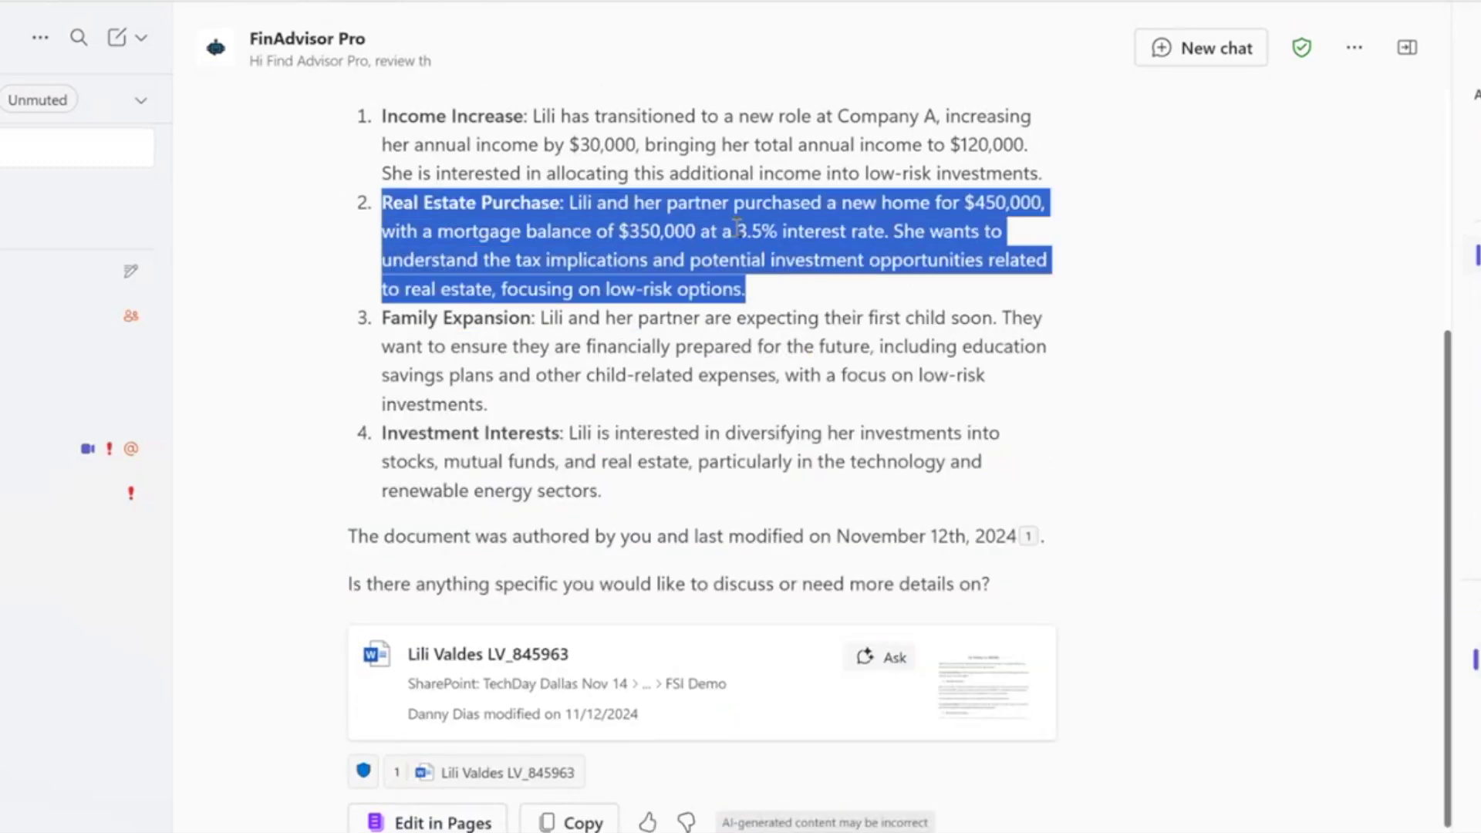
drag(737, 229, 874, 232)
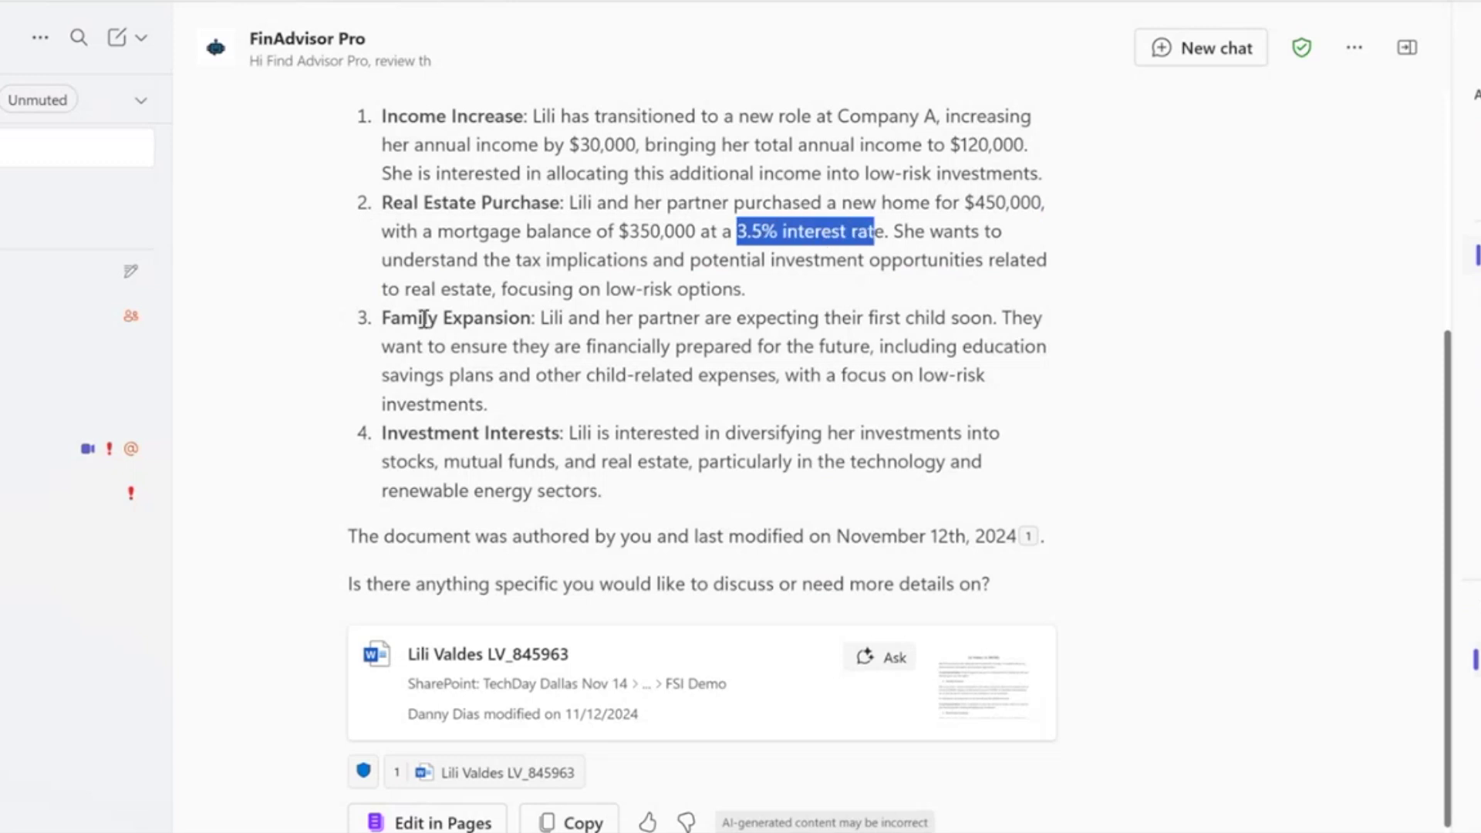
drag(391, 318, 776, 319)
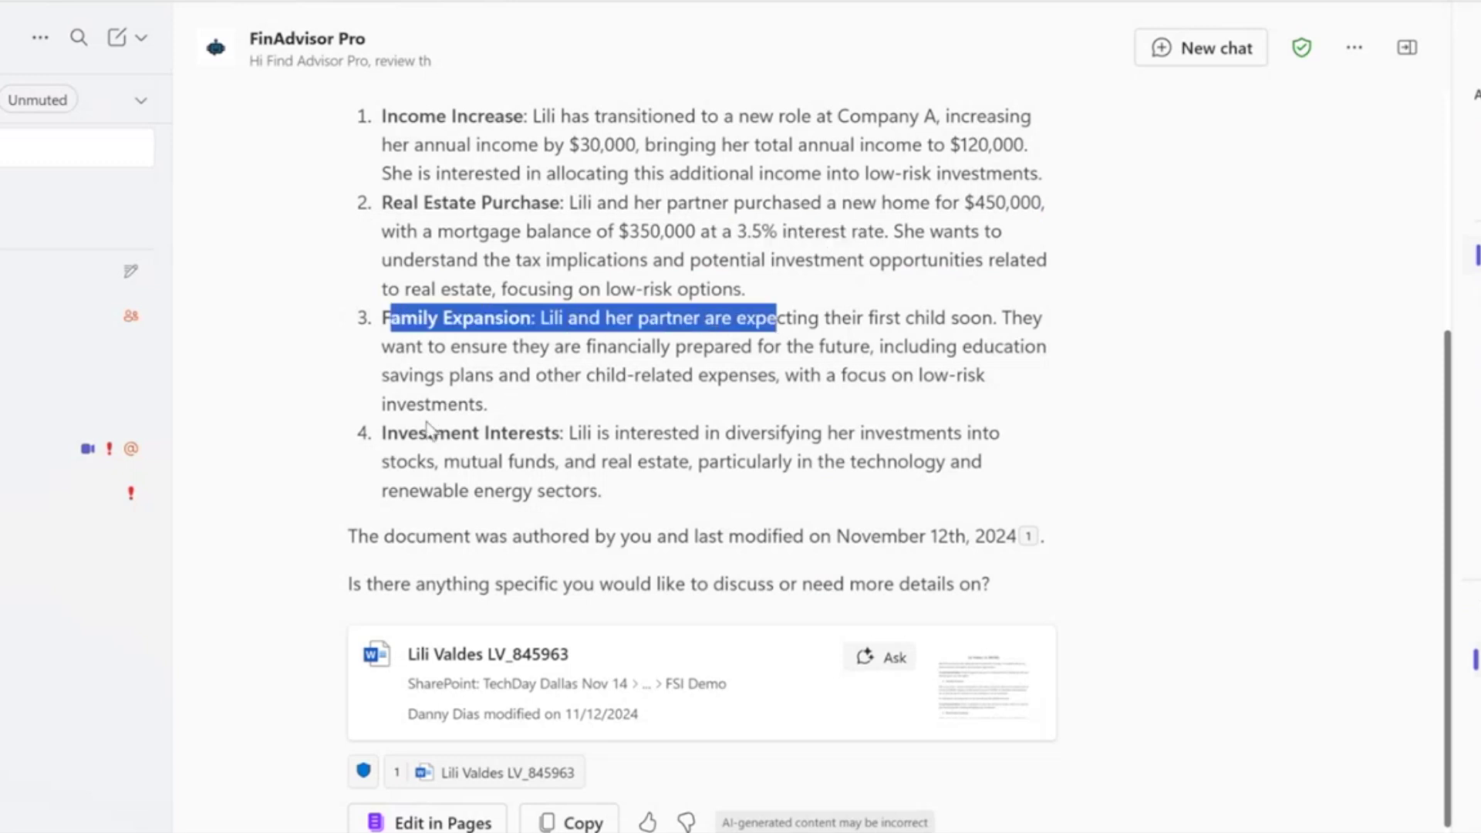
drag(384, 433, 644, 498)
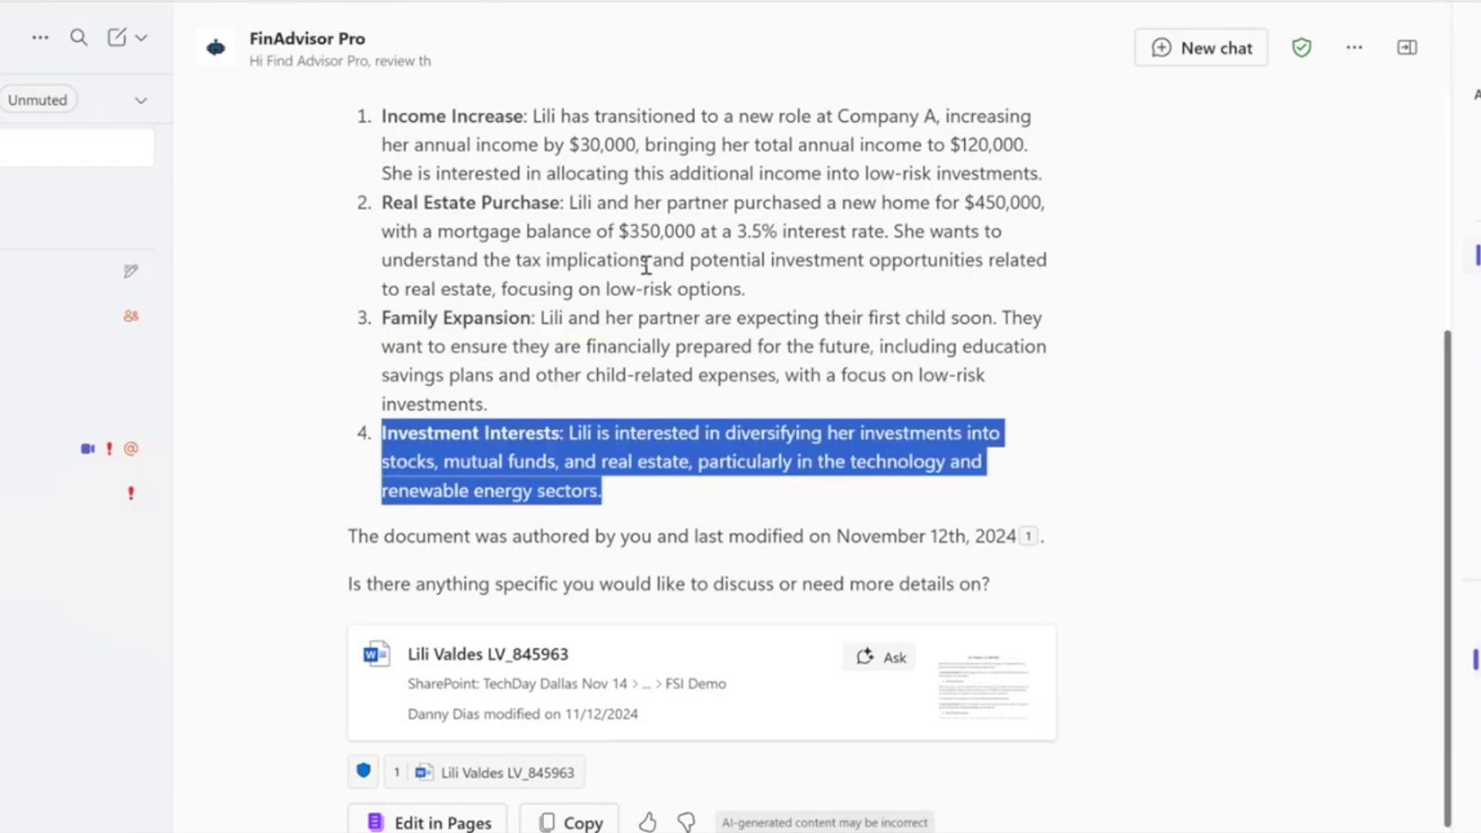
click(606, 461)
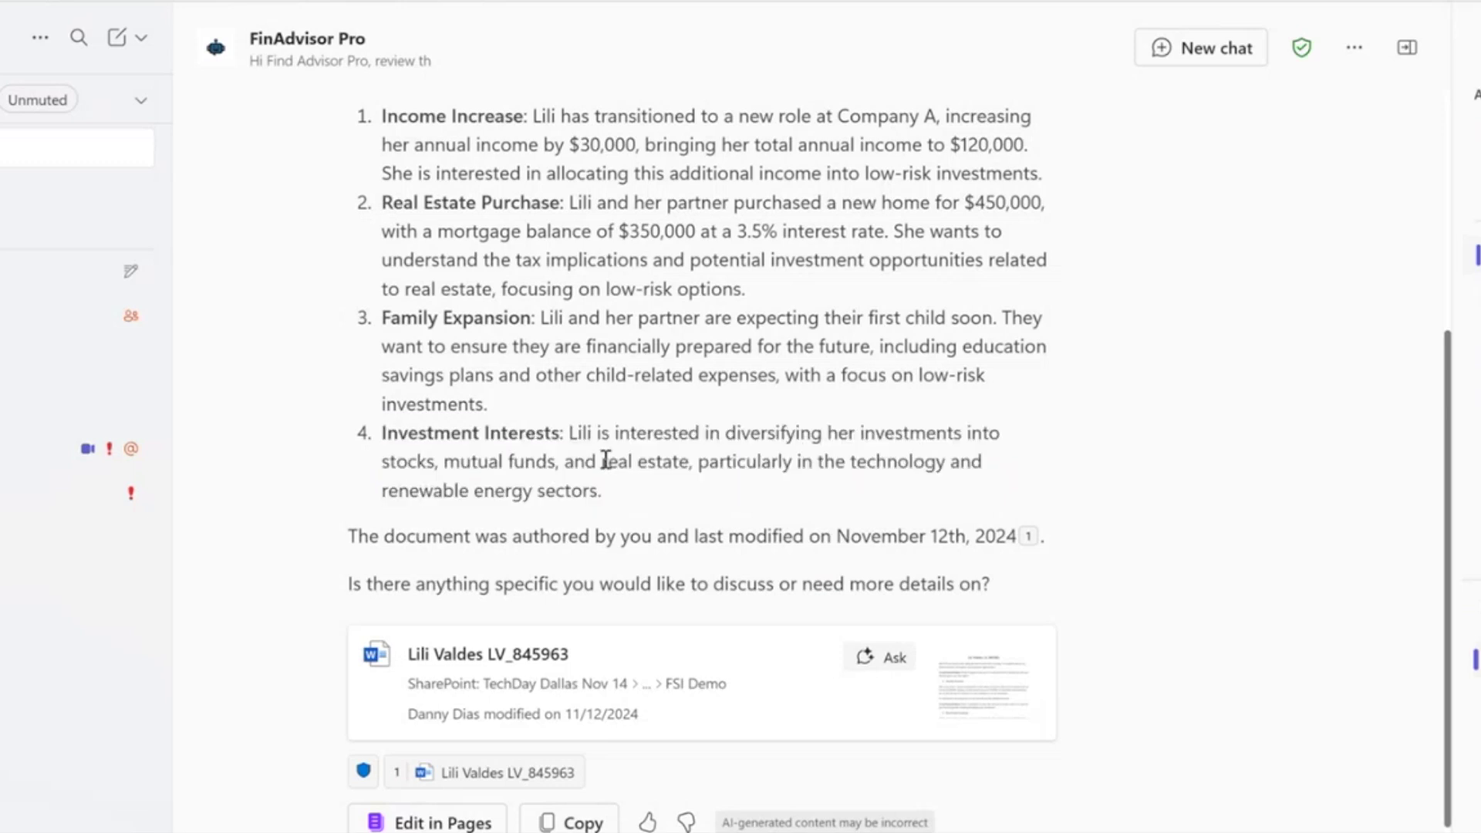
drag(726, 462, 733, 499)
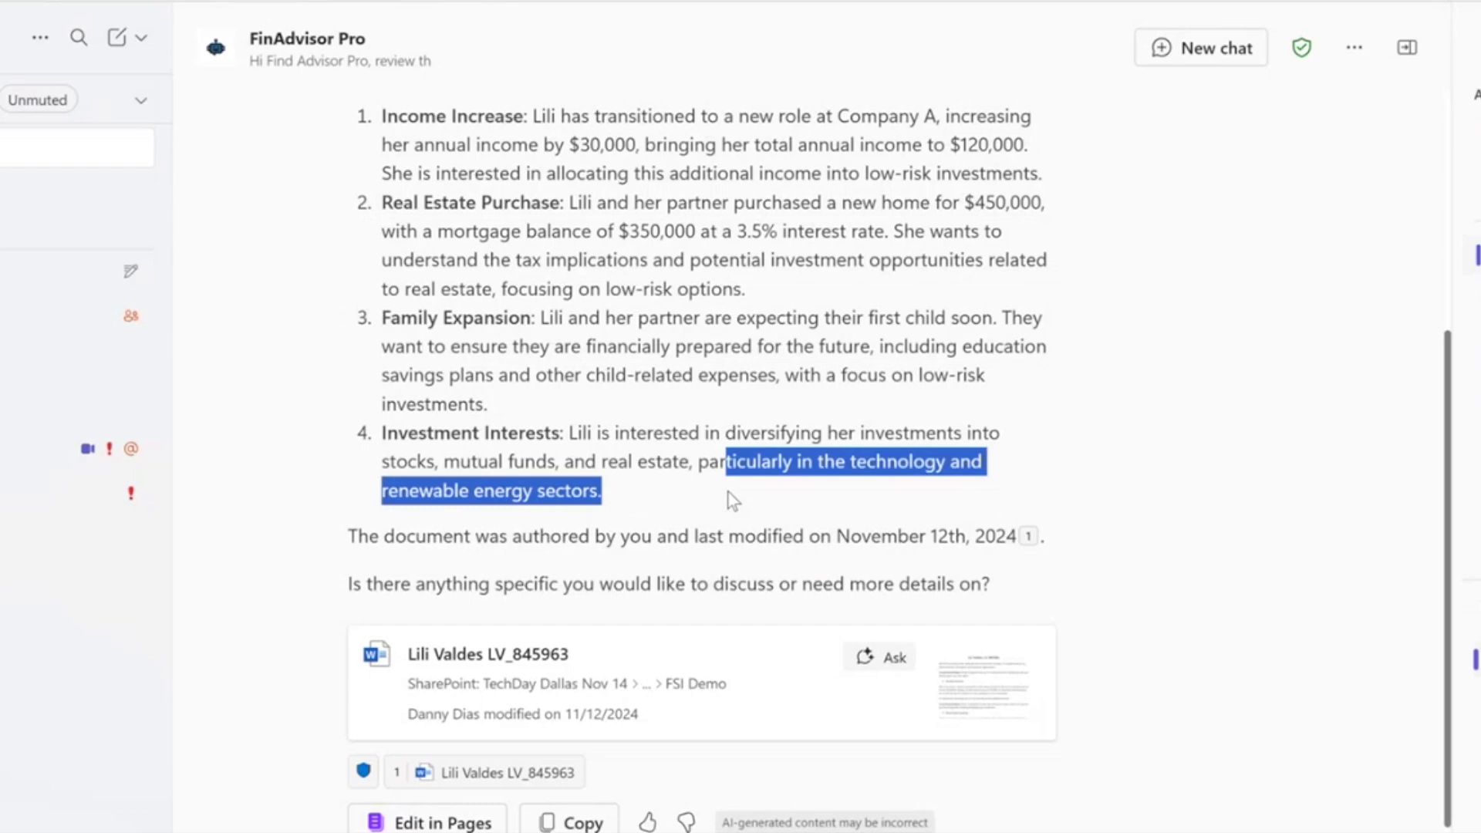
click(733, 501)
Use Edit in Pages under the reply to open it as the 'Hi Find Advisor Pro review' page.
scroll(750, 527, up, 2)
scroll(750, 527, down, 1)
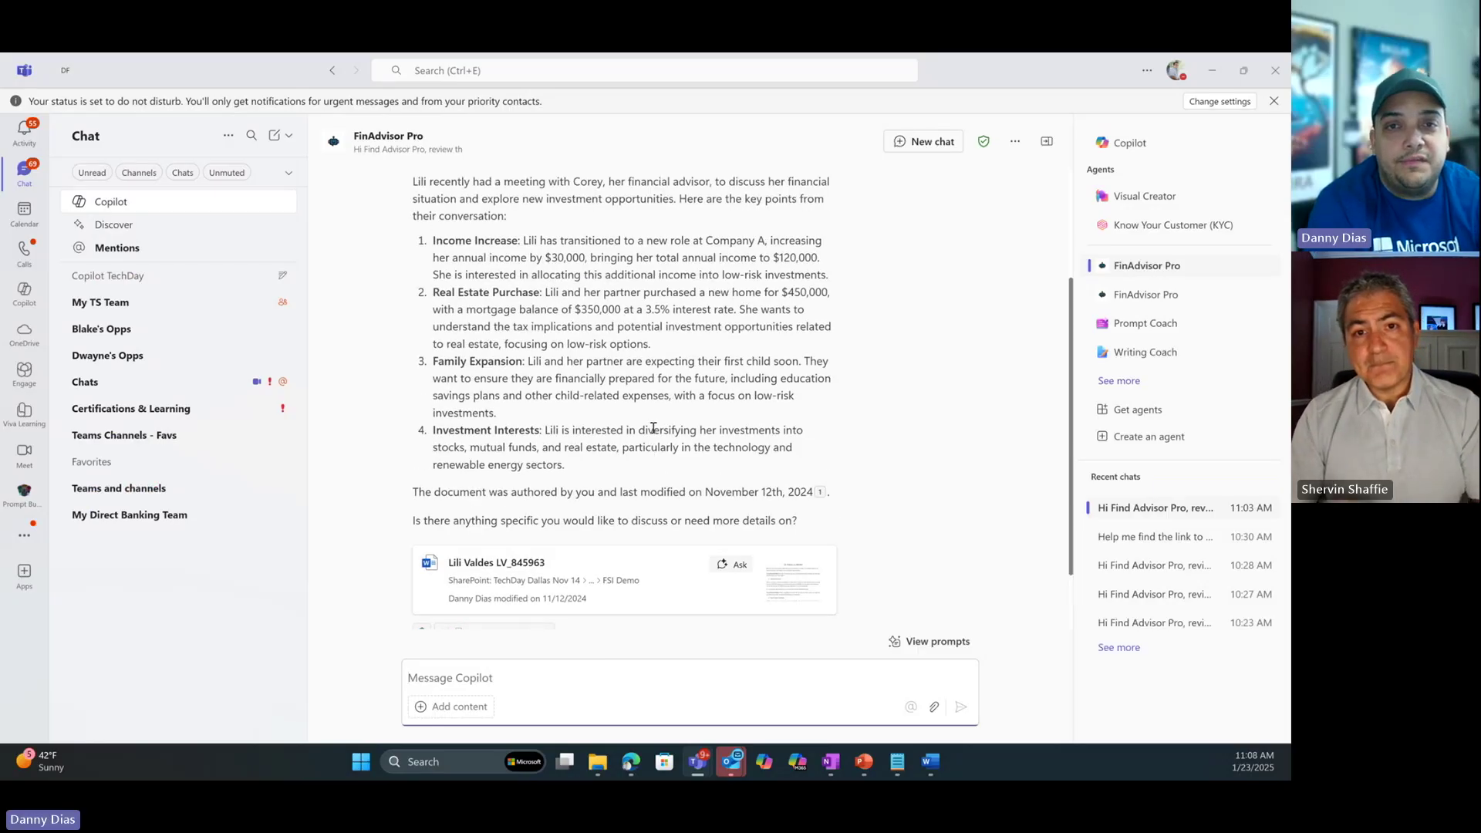
scroll(653, 429, up, 3)
scroll(654, 428, down, 2)
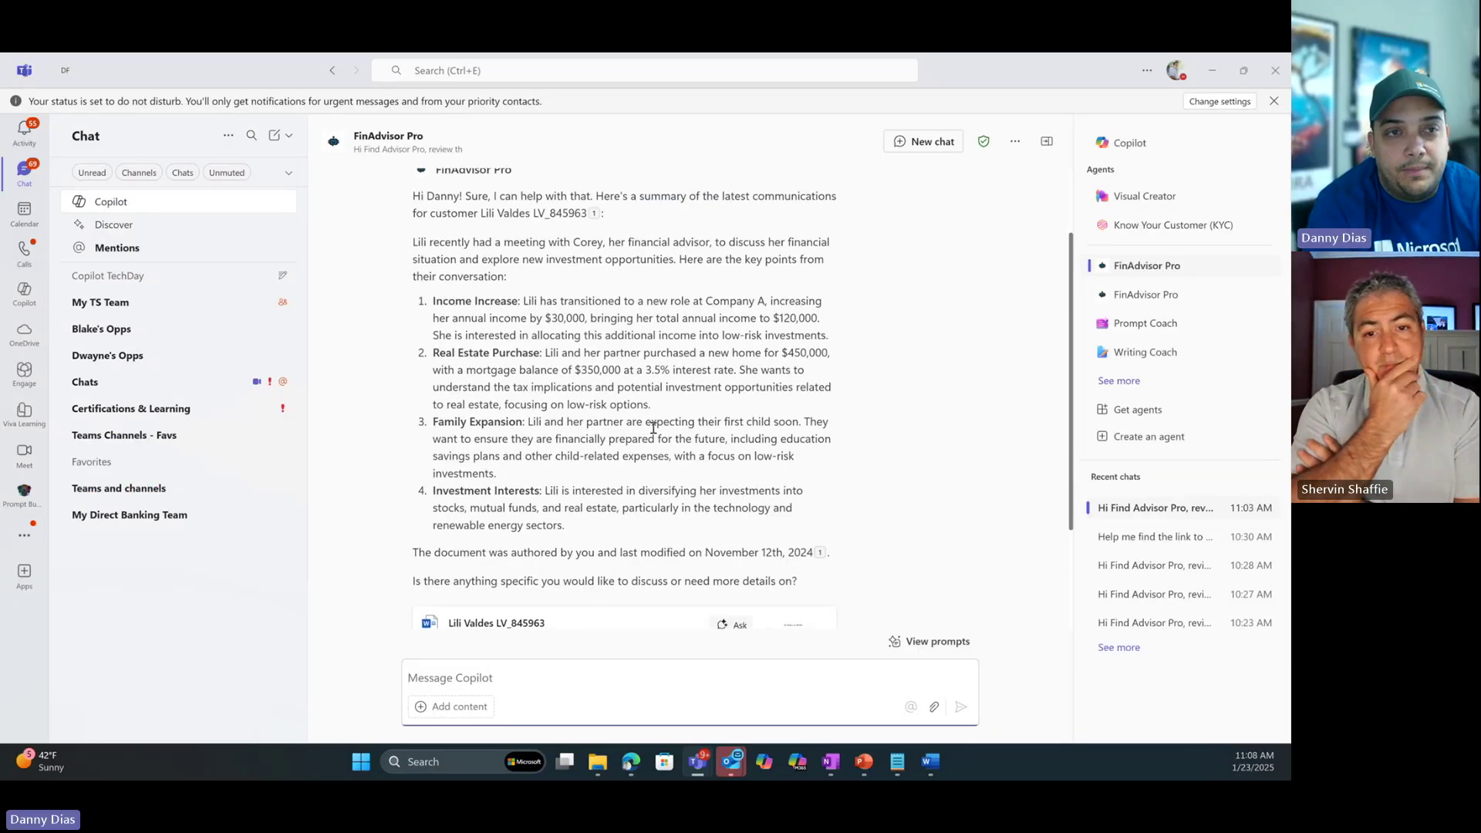
scroll(654, 428, down, 3)
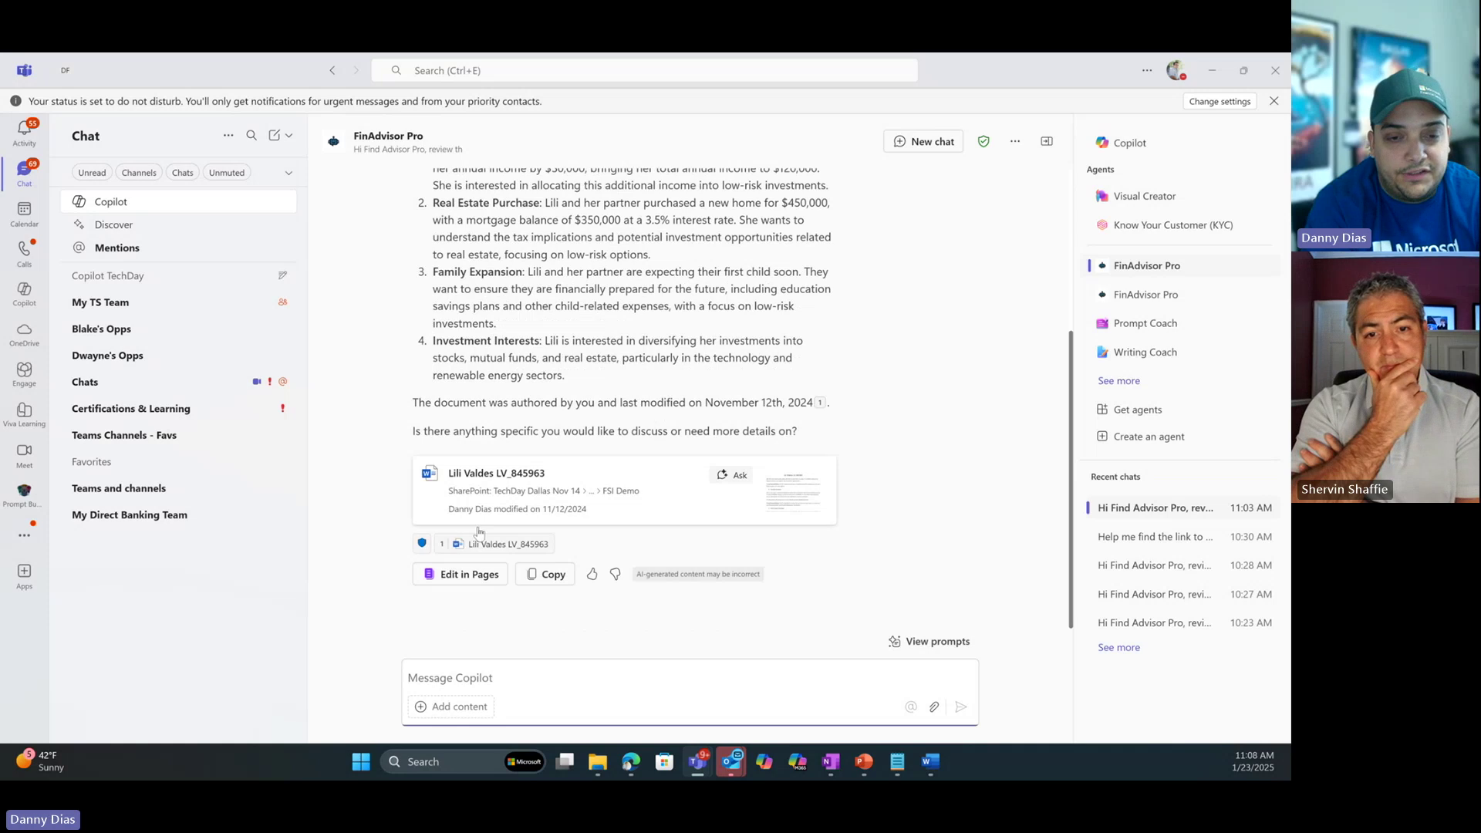
click(475, 576)
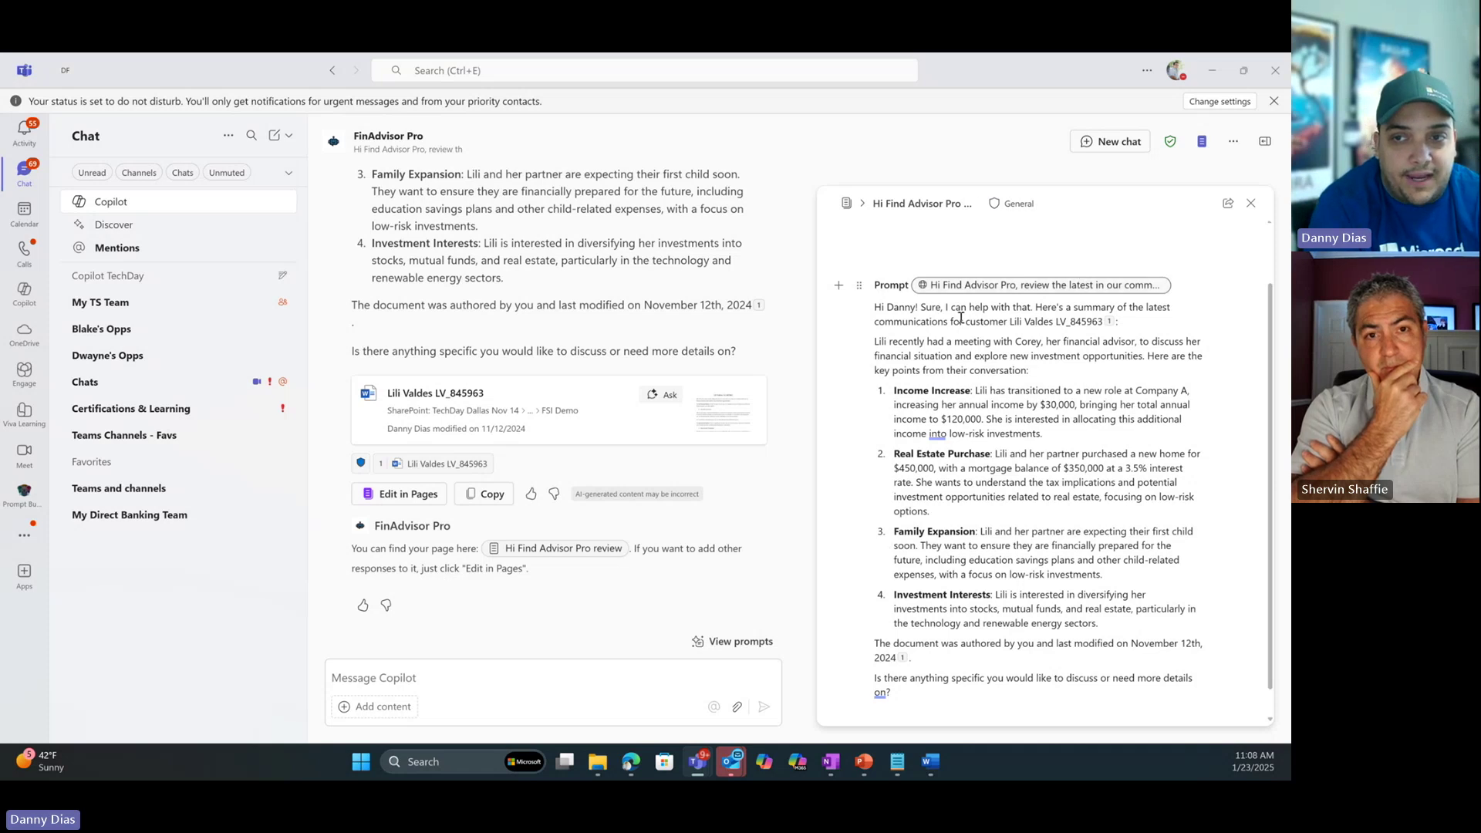
mouse_move(1014, 212)
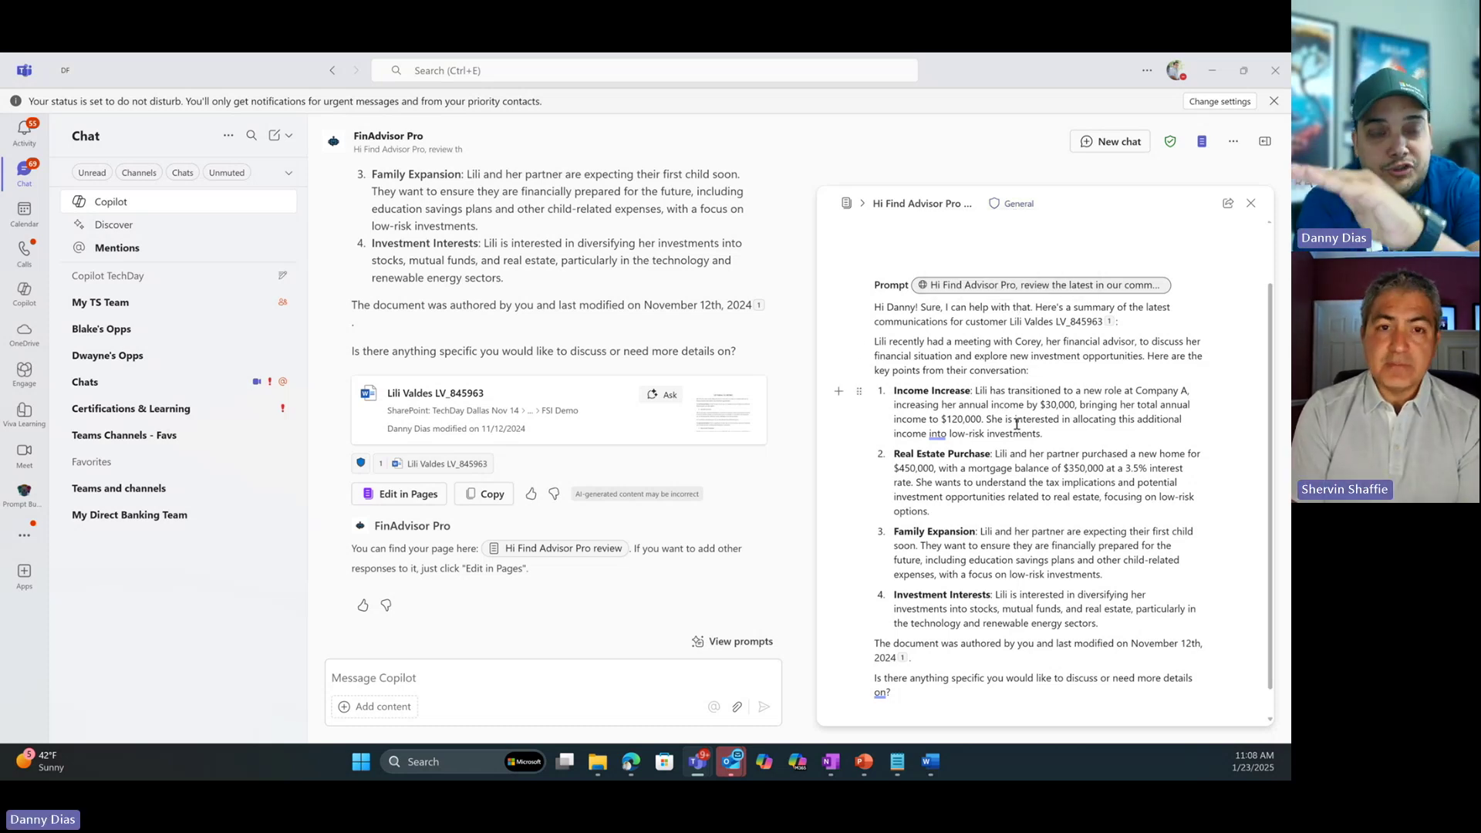
Load the competitive analysis prompt from FinAdvisor Pro's prompt gallery and review its request text.
click(720, 643)
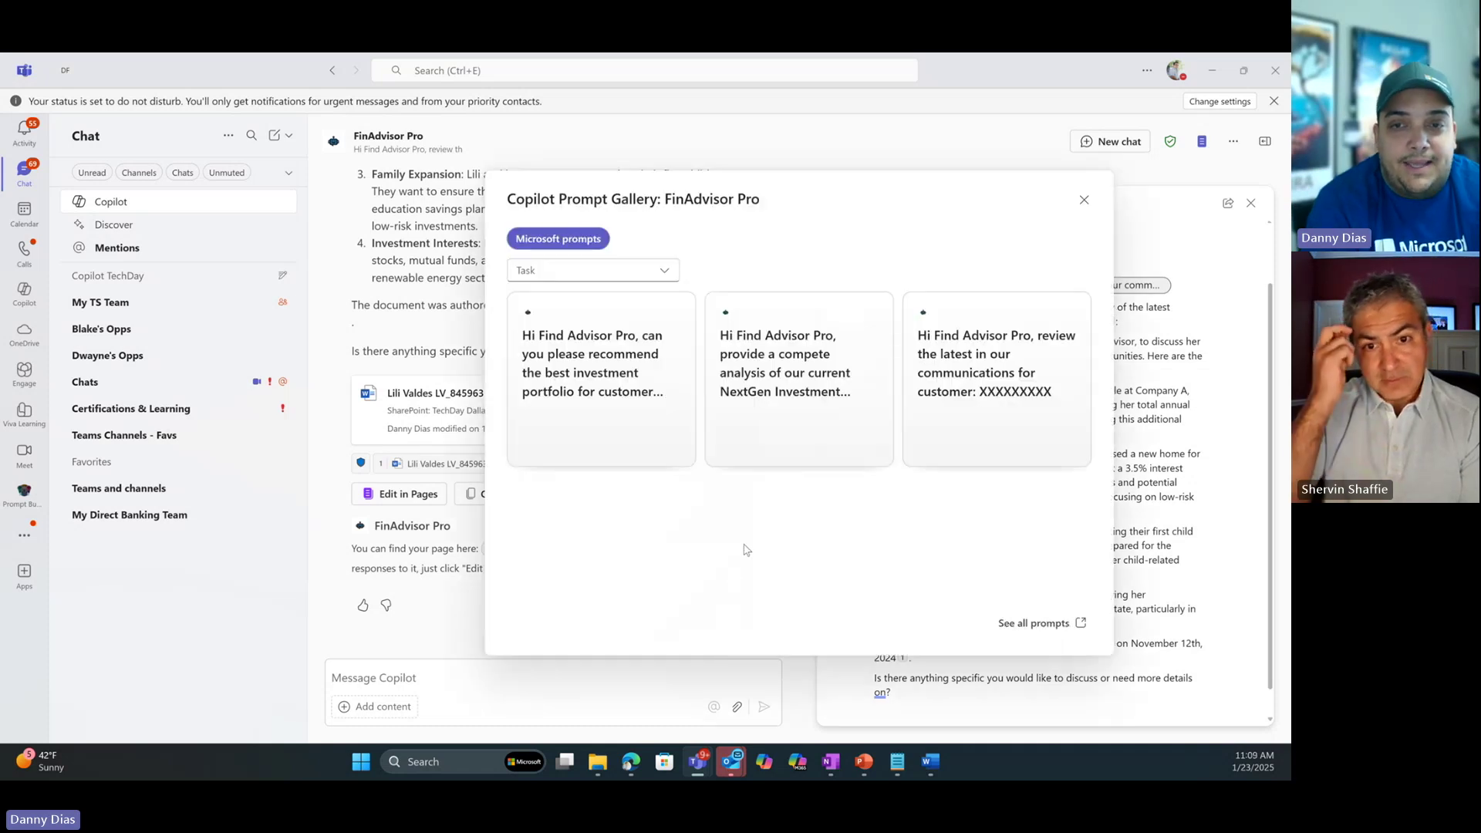
click(784, 427)
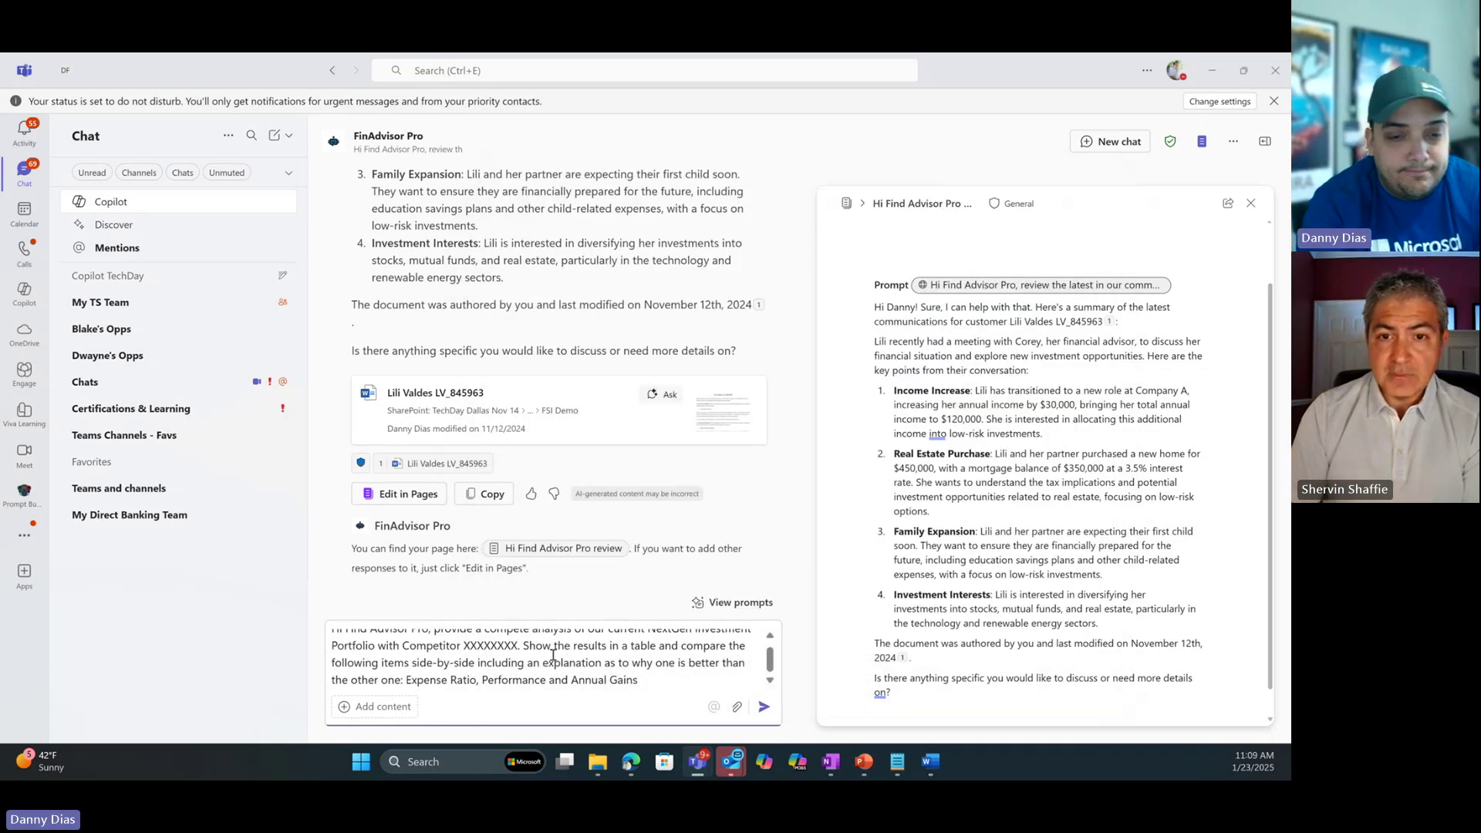
scroll(563, 654, up, 2)
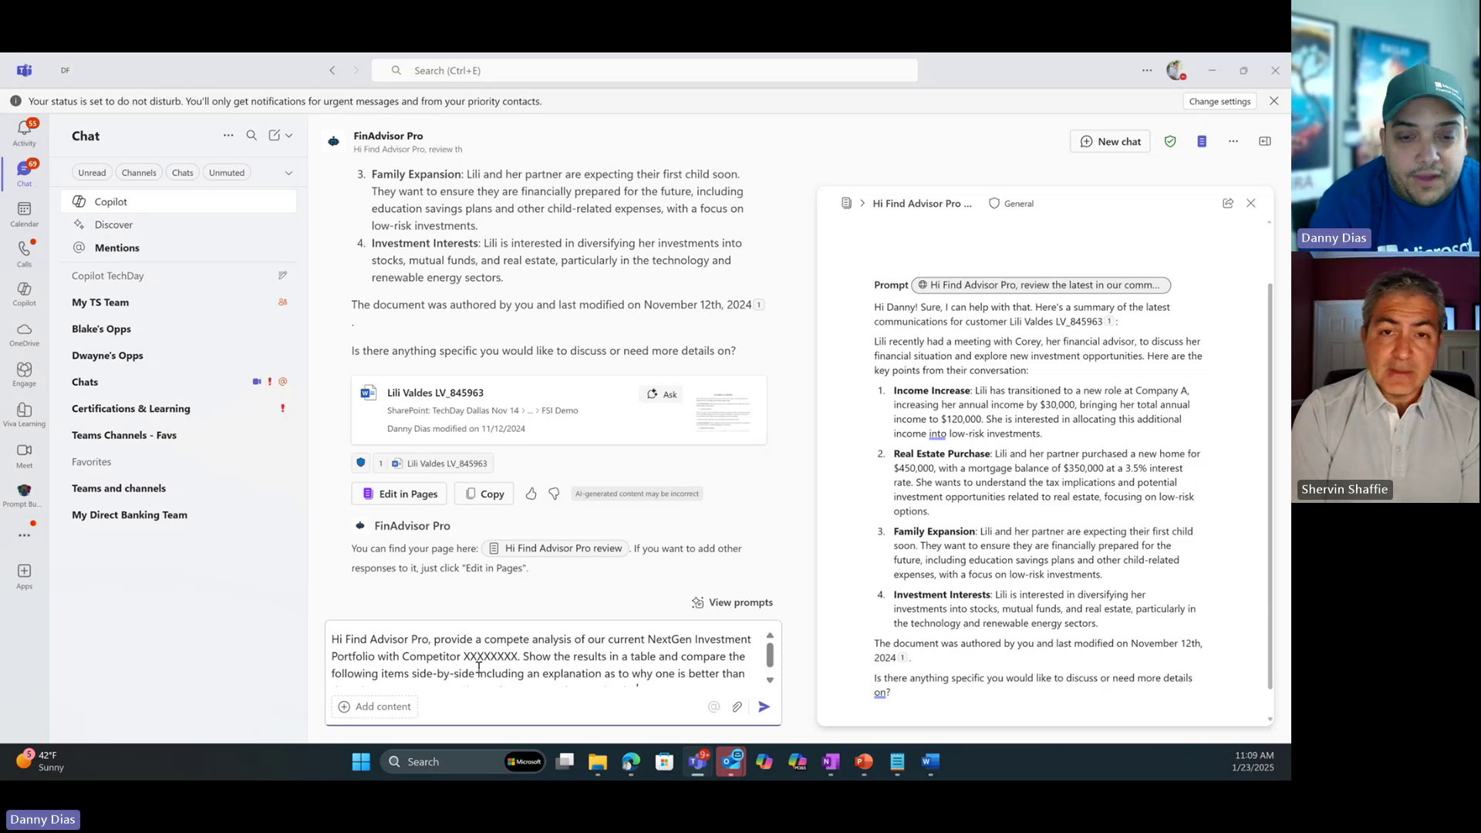
scroll(522, 636, down, 1)
scroll(409, 657, up, 1)
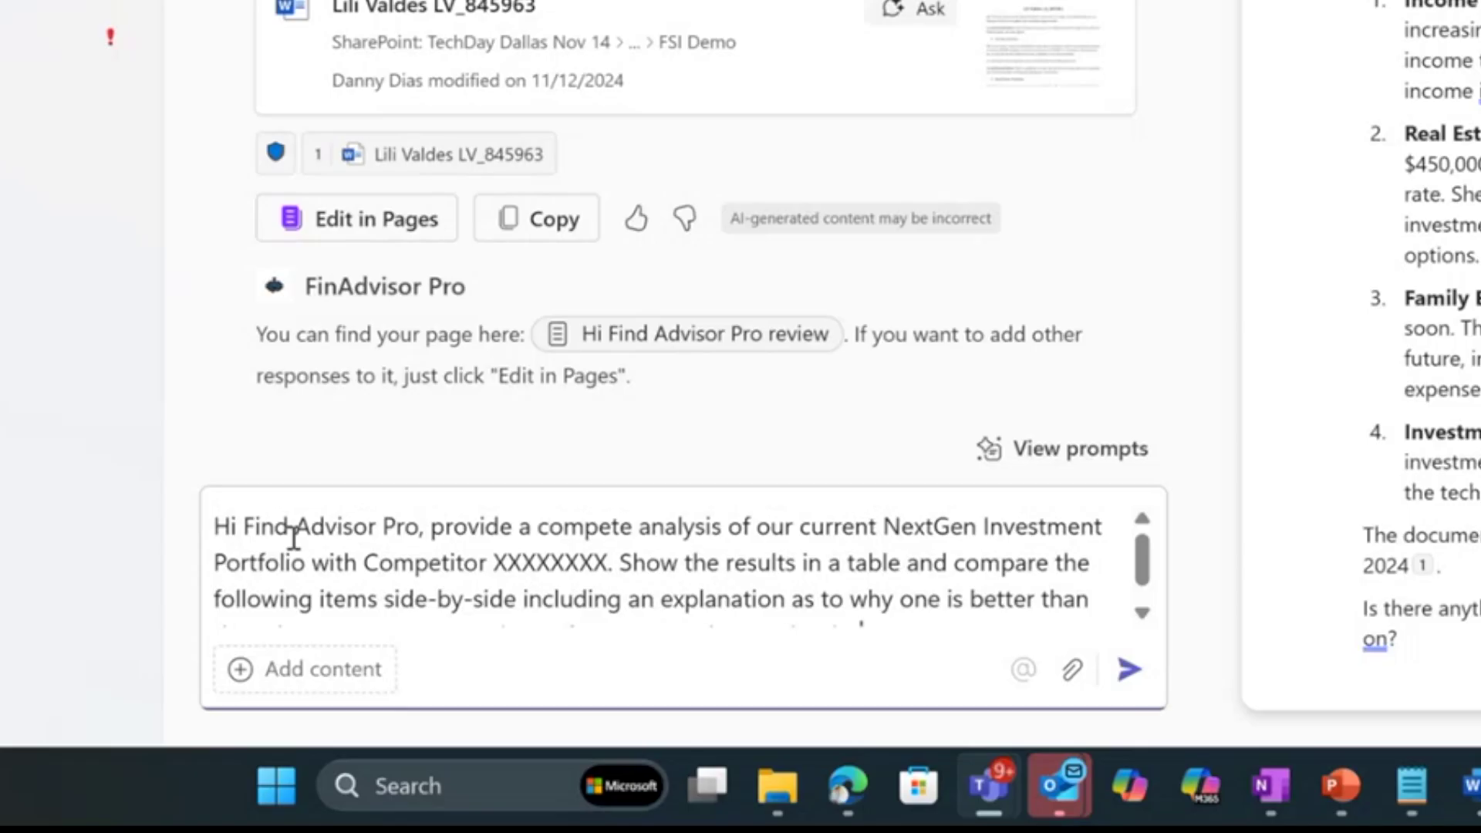
drag(428, 641, 490, 643)
drag(551, 538, 424, 567)
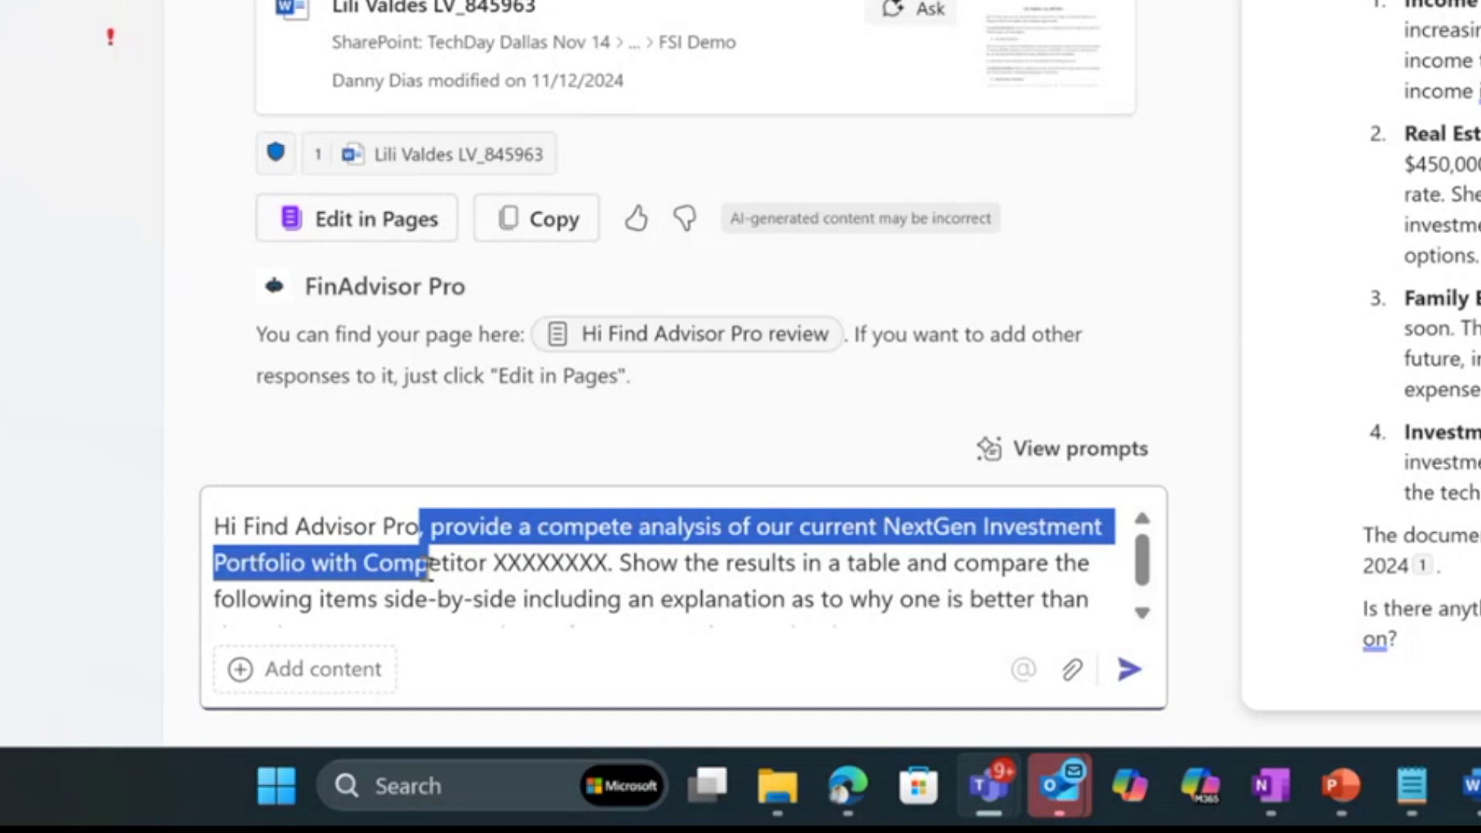
Replace the competitor placeholder with 'Contoso LTD' and send the request.
double_click(565, 564)
text(Contoso )
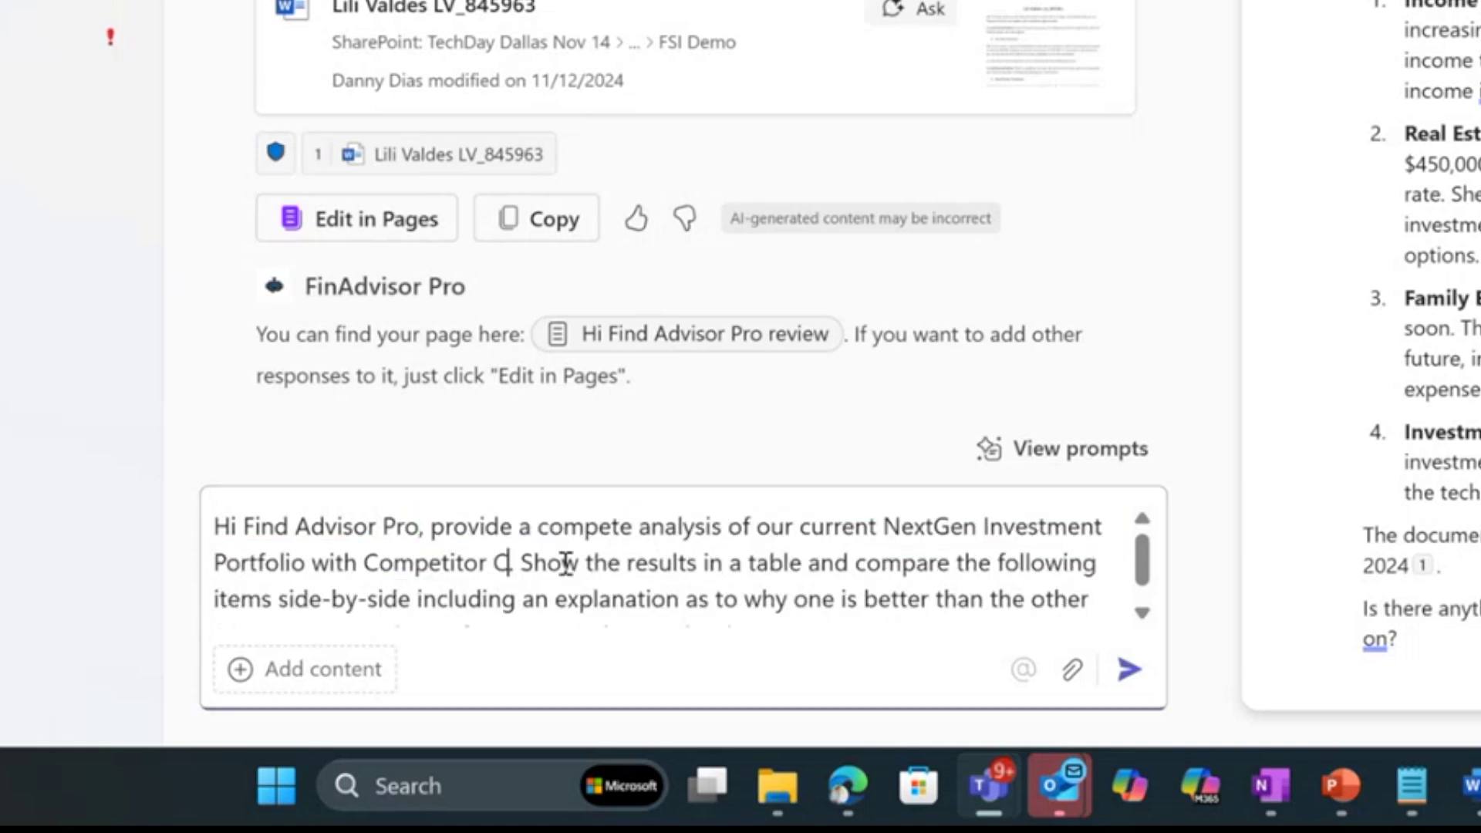
text(LTD)
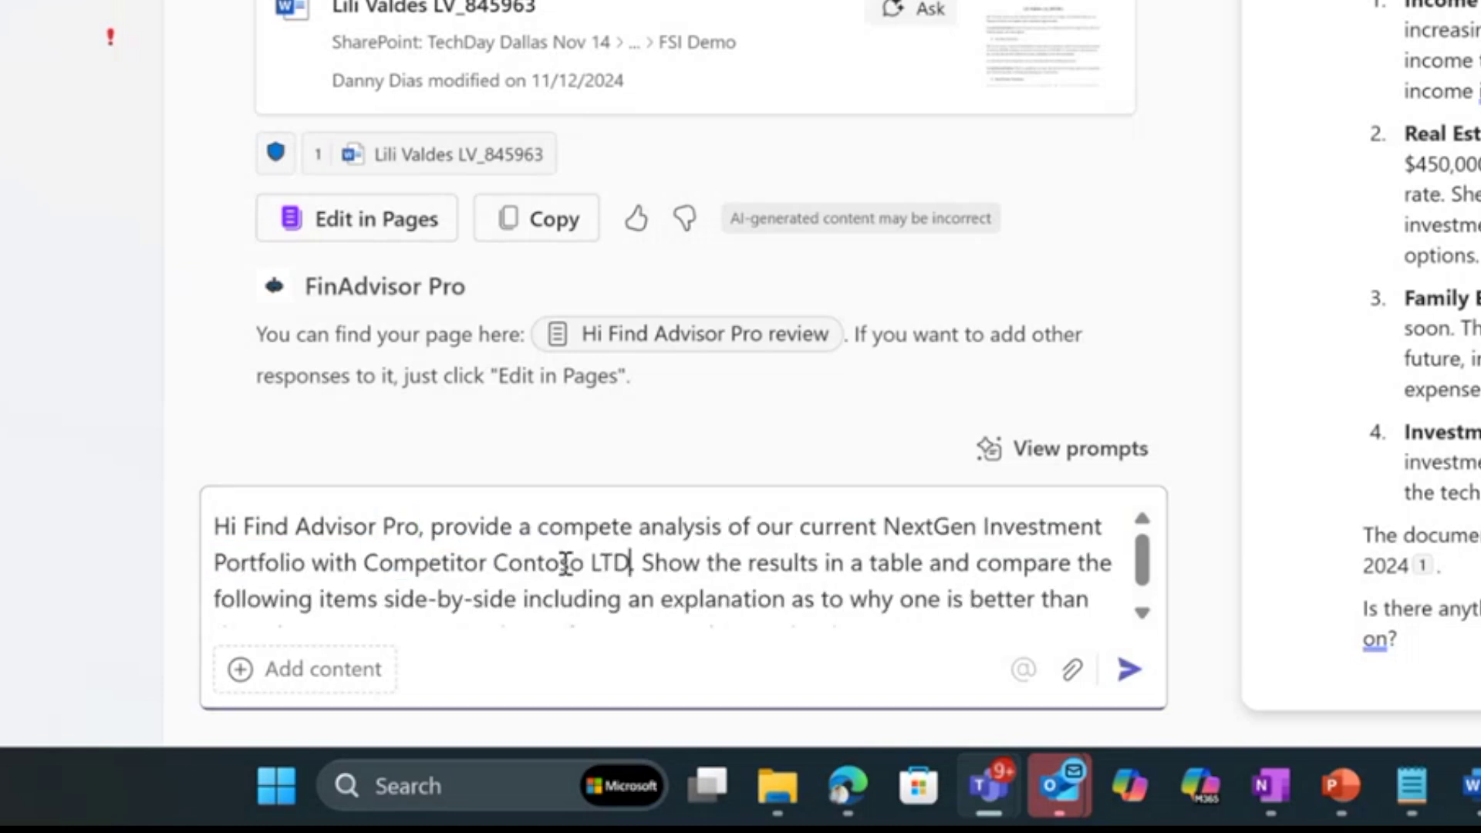
click(1129, 674)
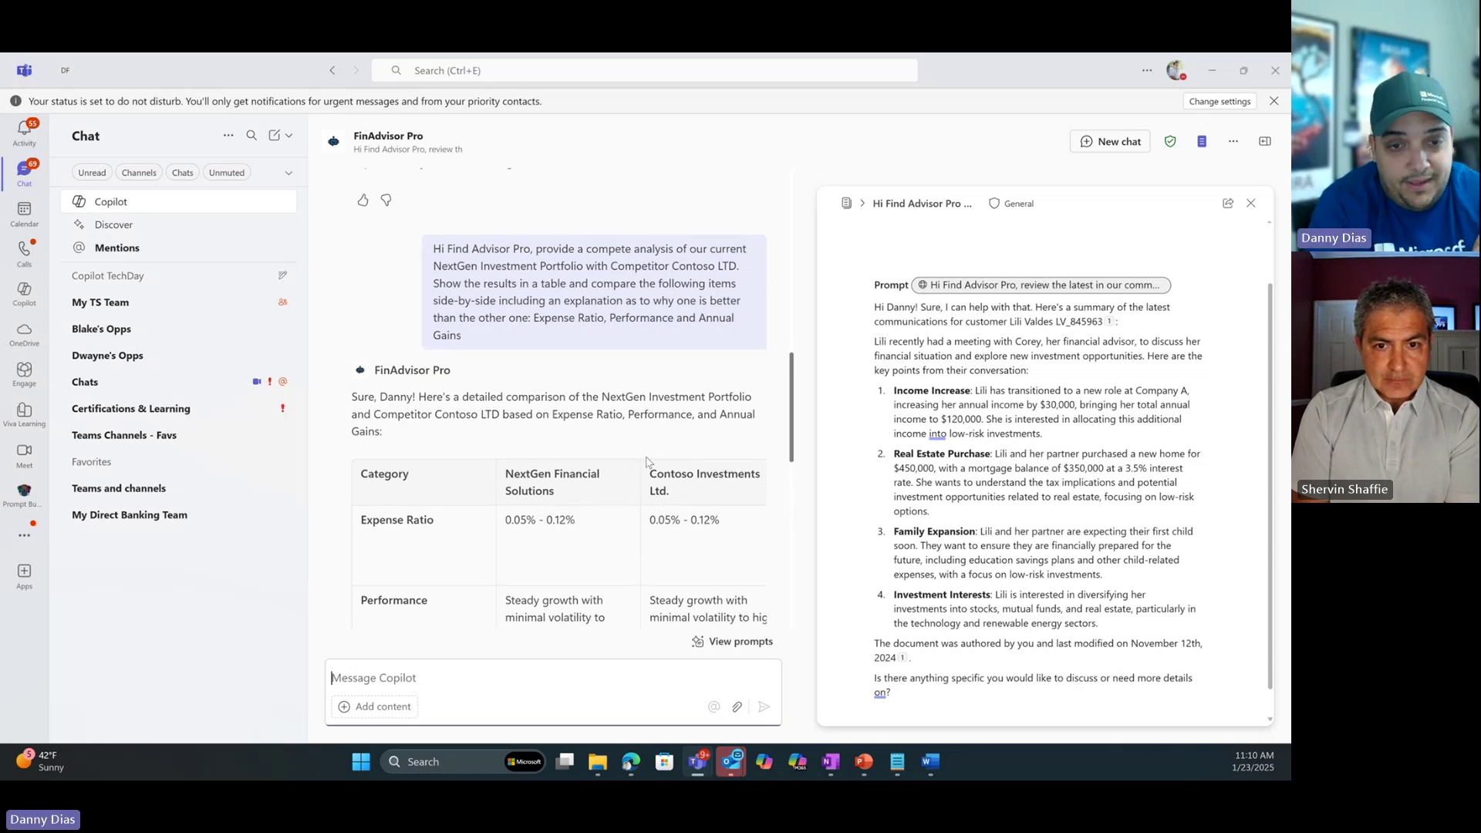
scroll(586, 370, down, 2)
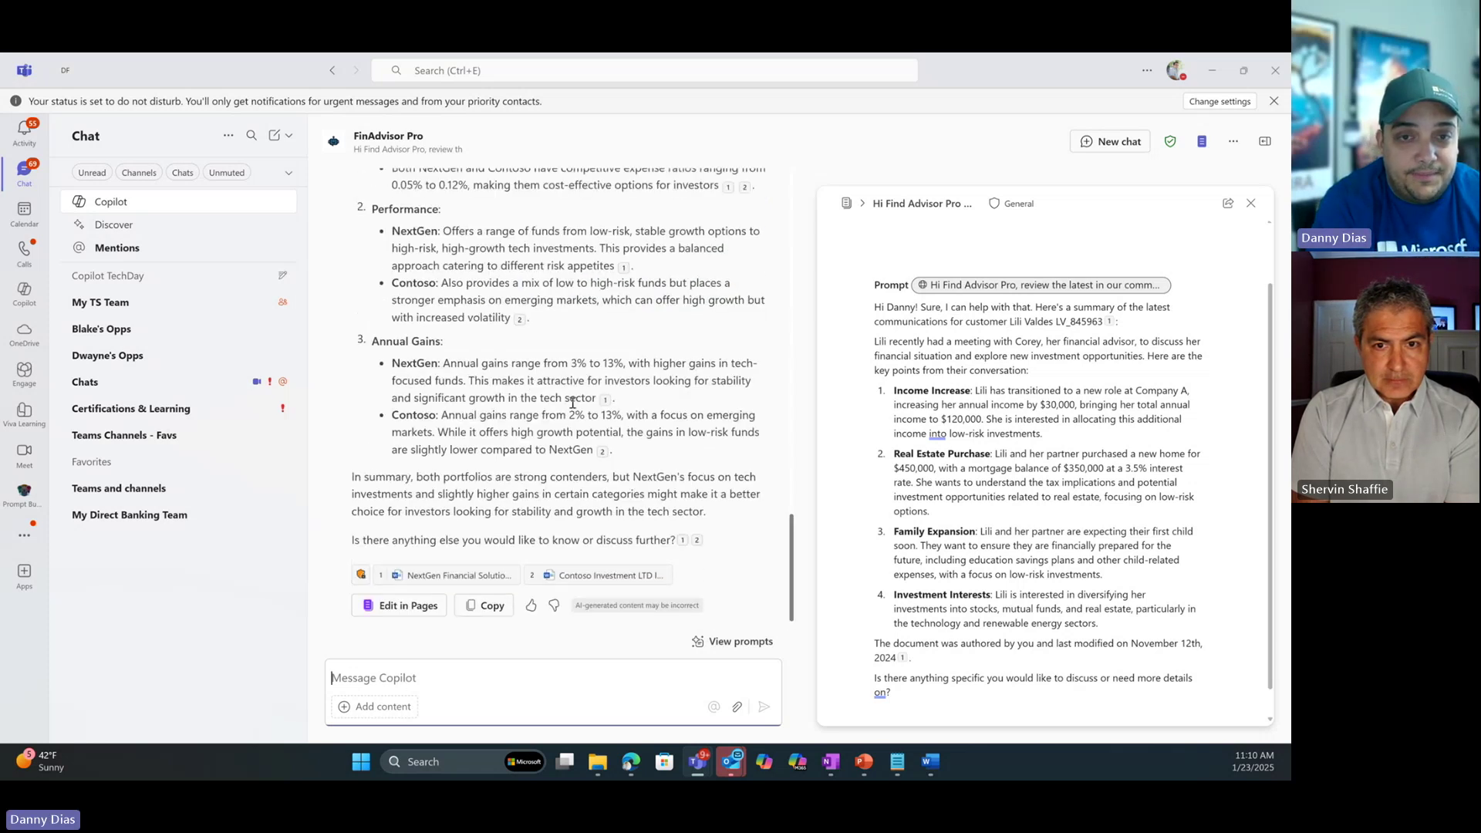
scroll(572, 396, up, 5)
scroll(609, 409, up, 1)
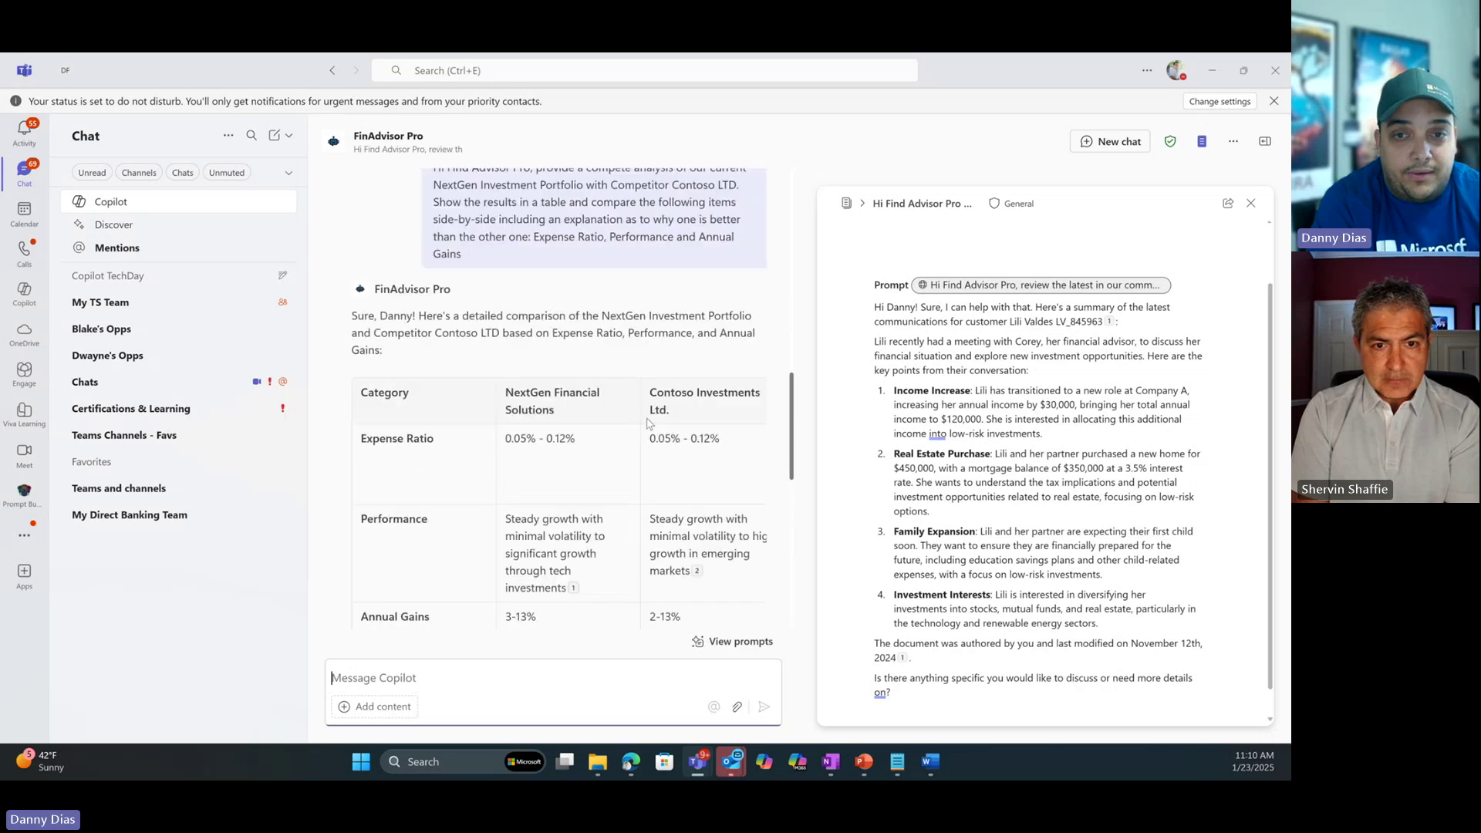
drag(648, 396, 679, 421)
scroll(551, 405, down, 1)
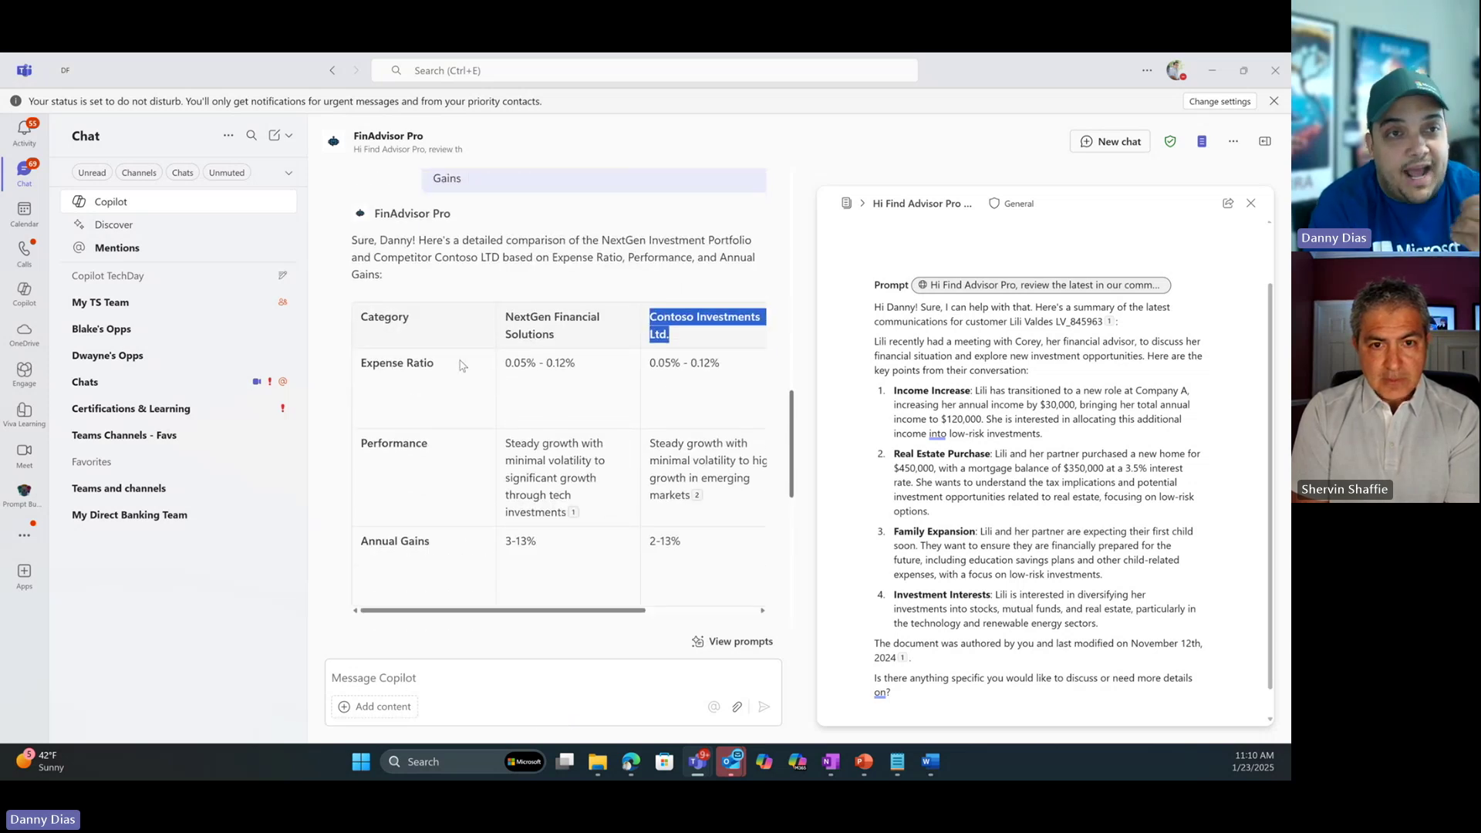
drag(462, 366, 406, 364)
drag(429, 443, 424, 444)
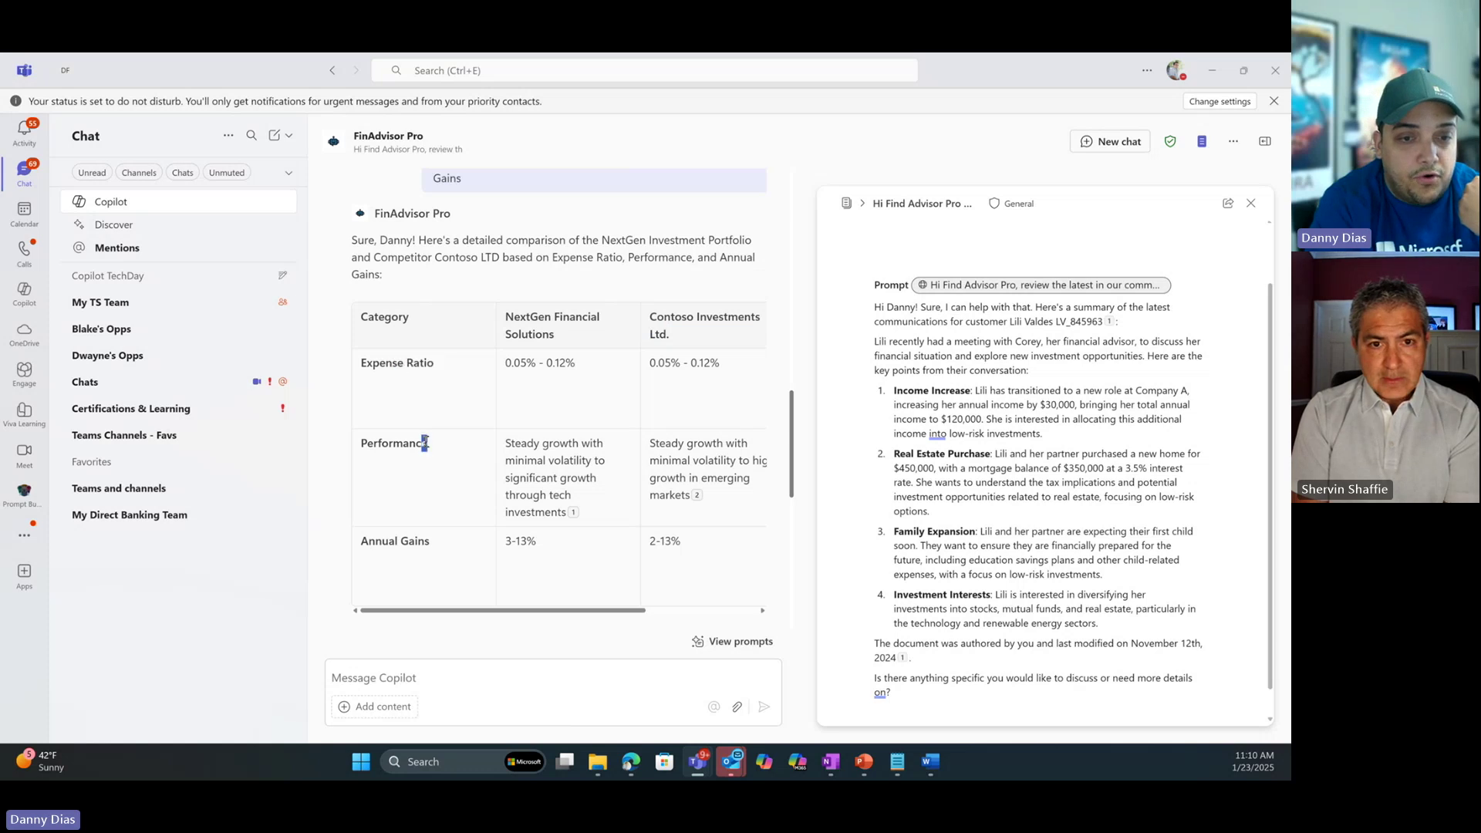
double_click(416, 540)
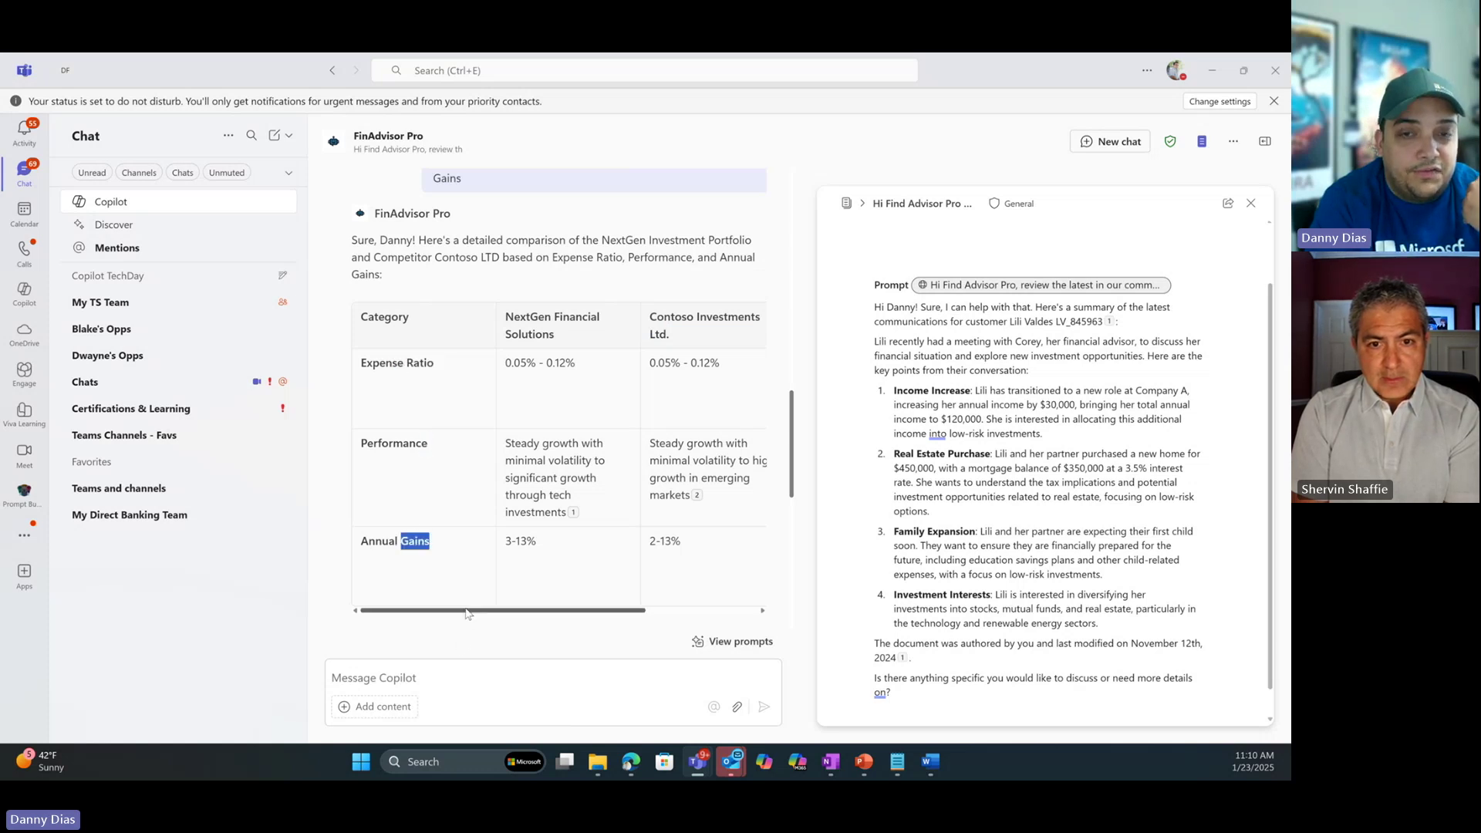
drag(514, 611, 626, 612)
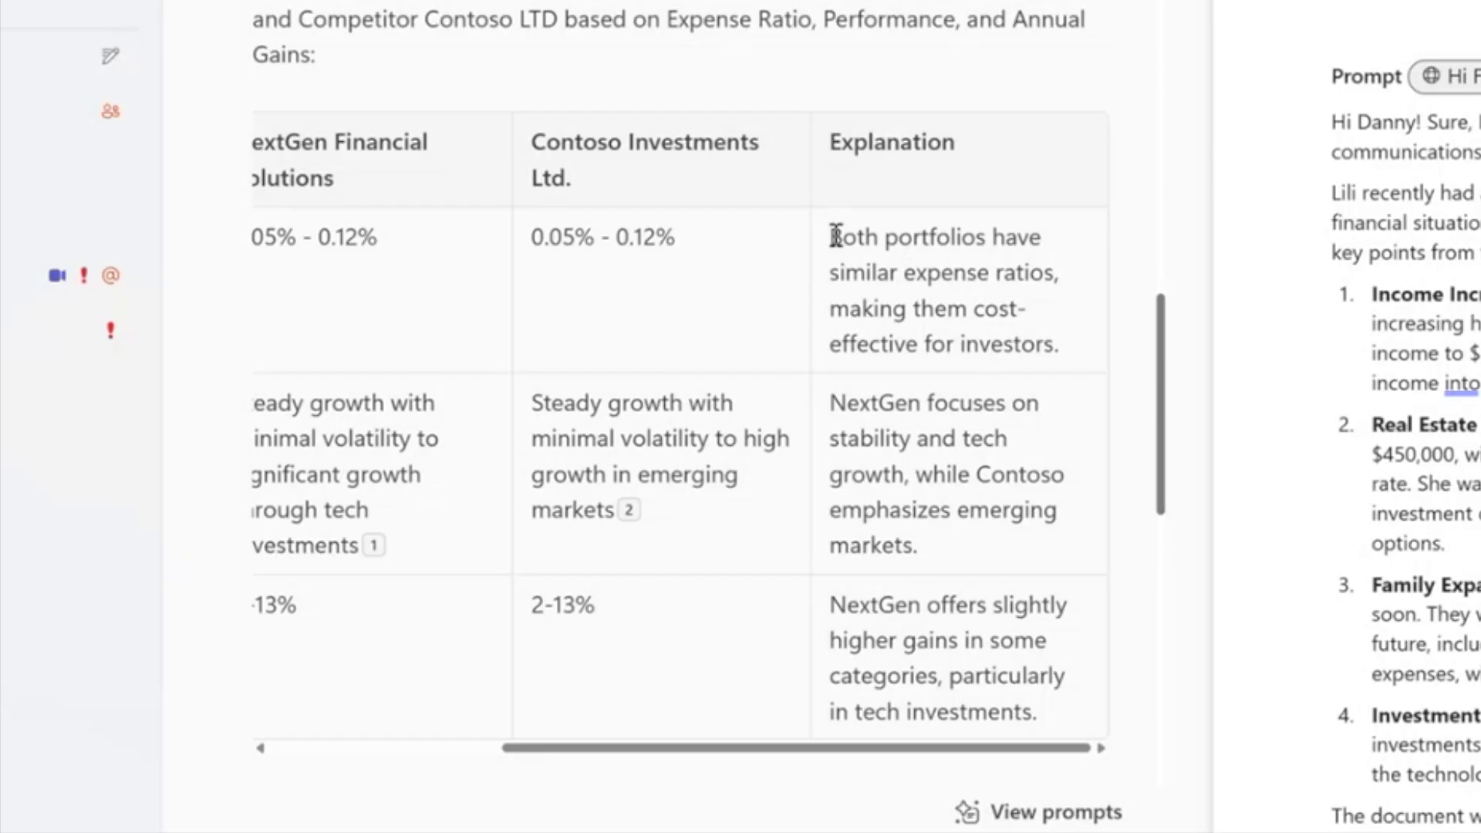
drag(632, 361, 740, 414)
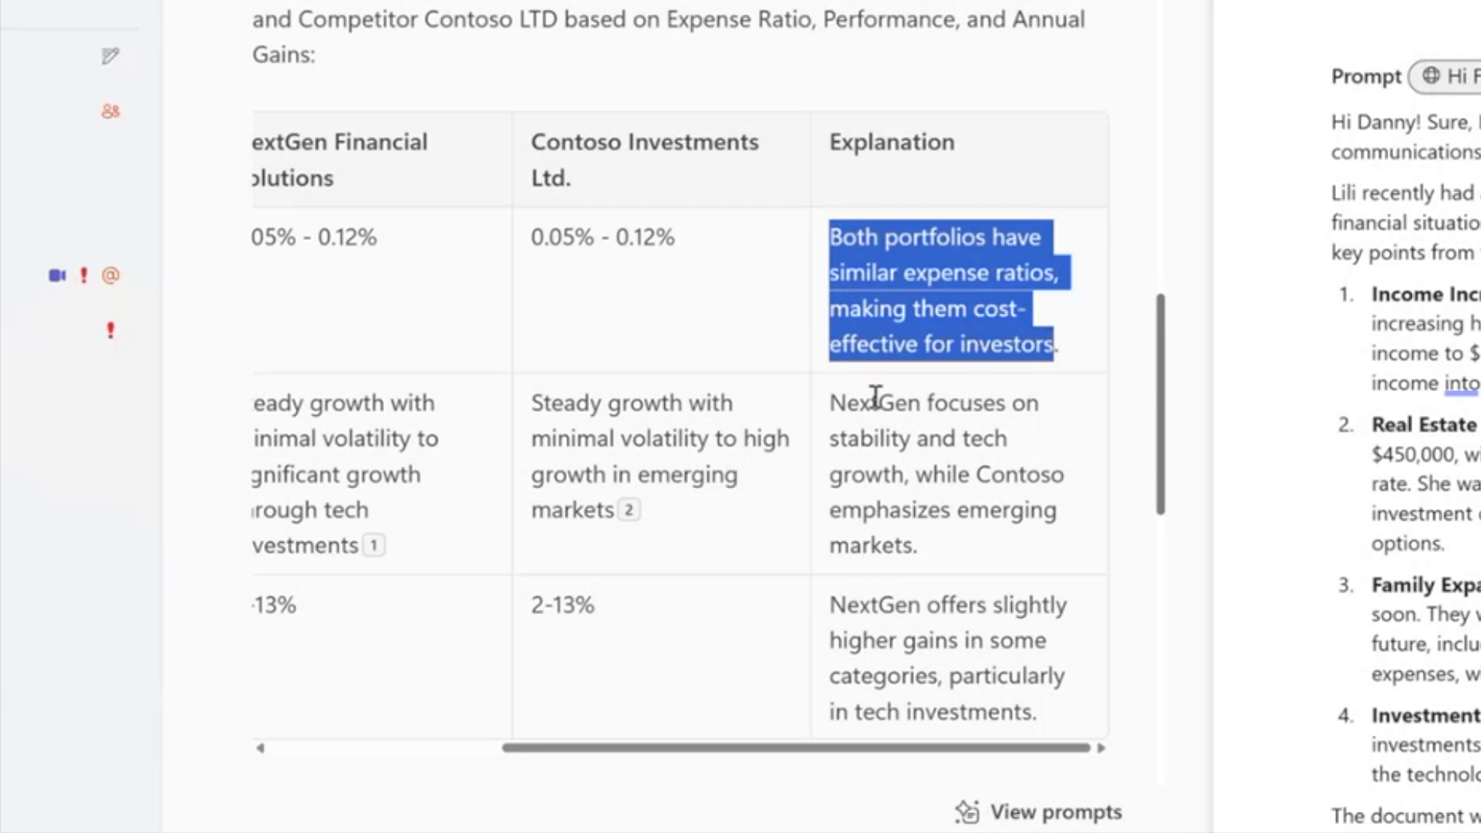
drag(849, 396, 918, 472)
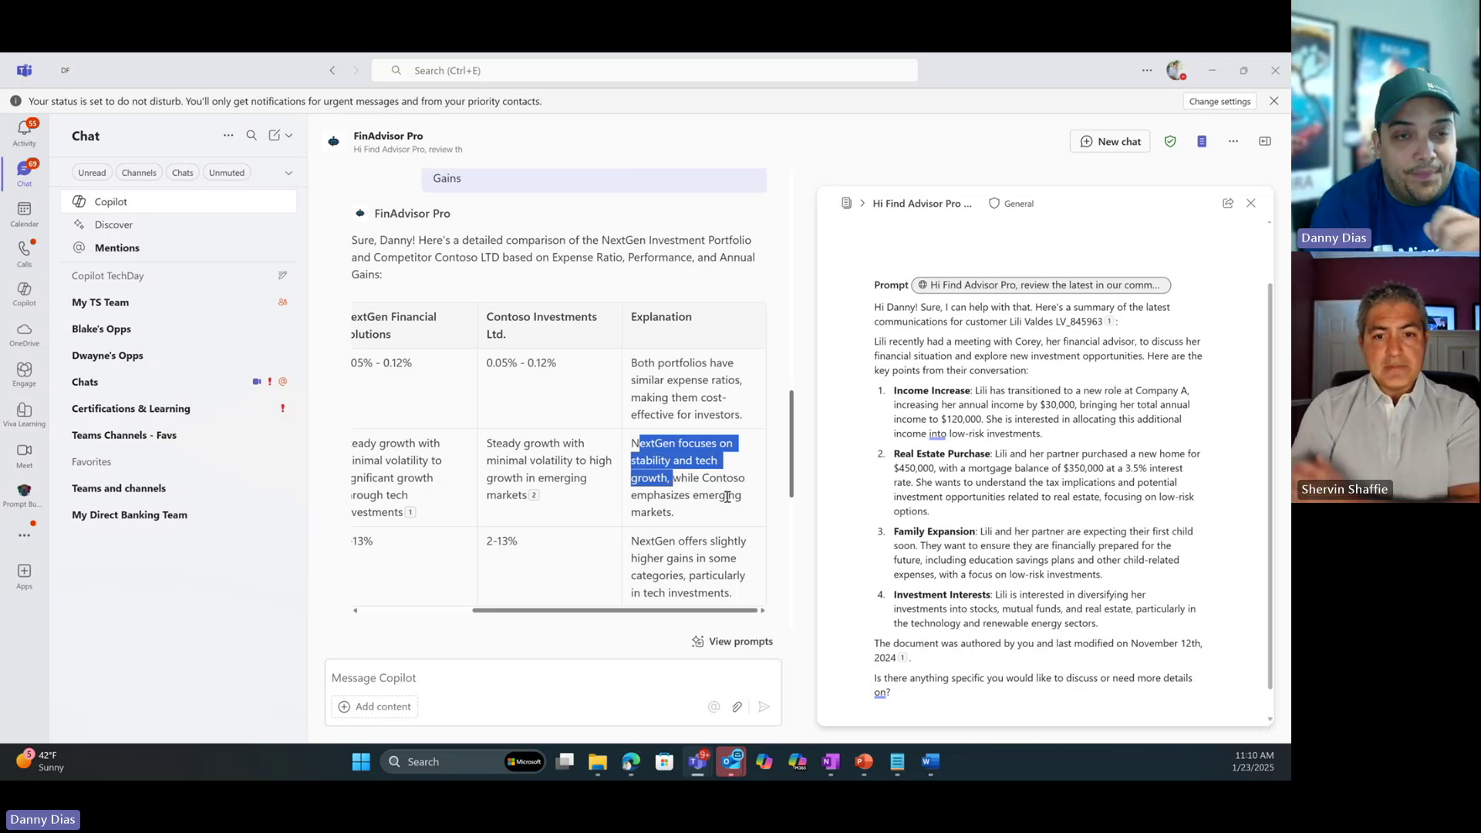
click(676, 477)
drag(678, 477, 722, 517)
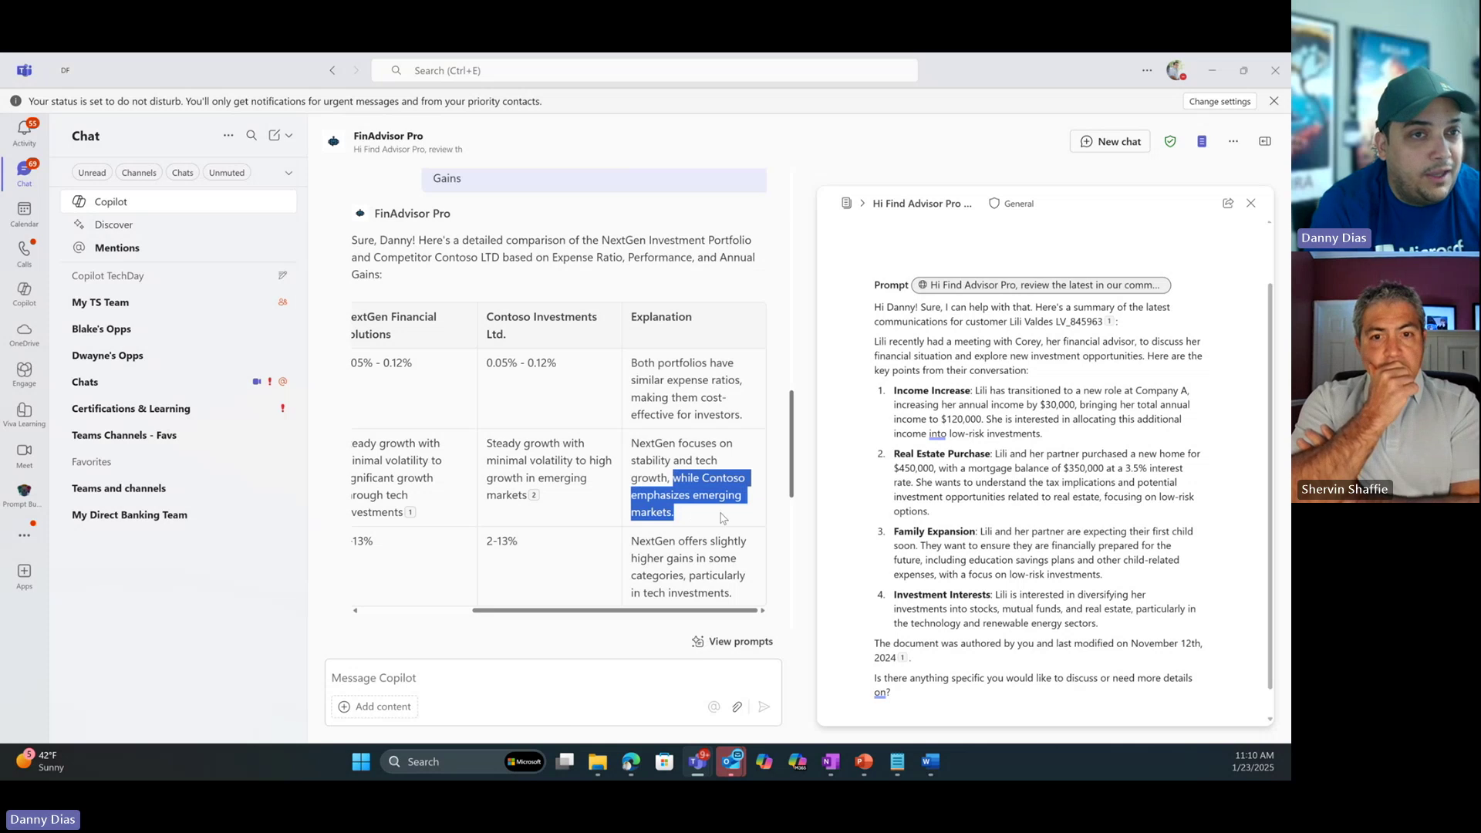
triple_click(687, 563)
scroll(541, 478, down, 3)
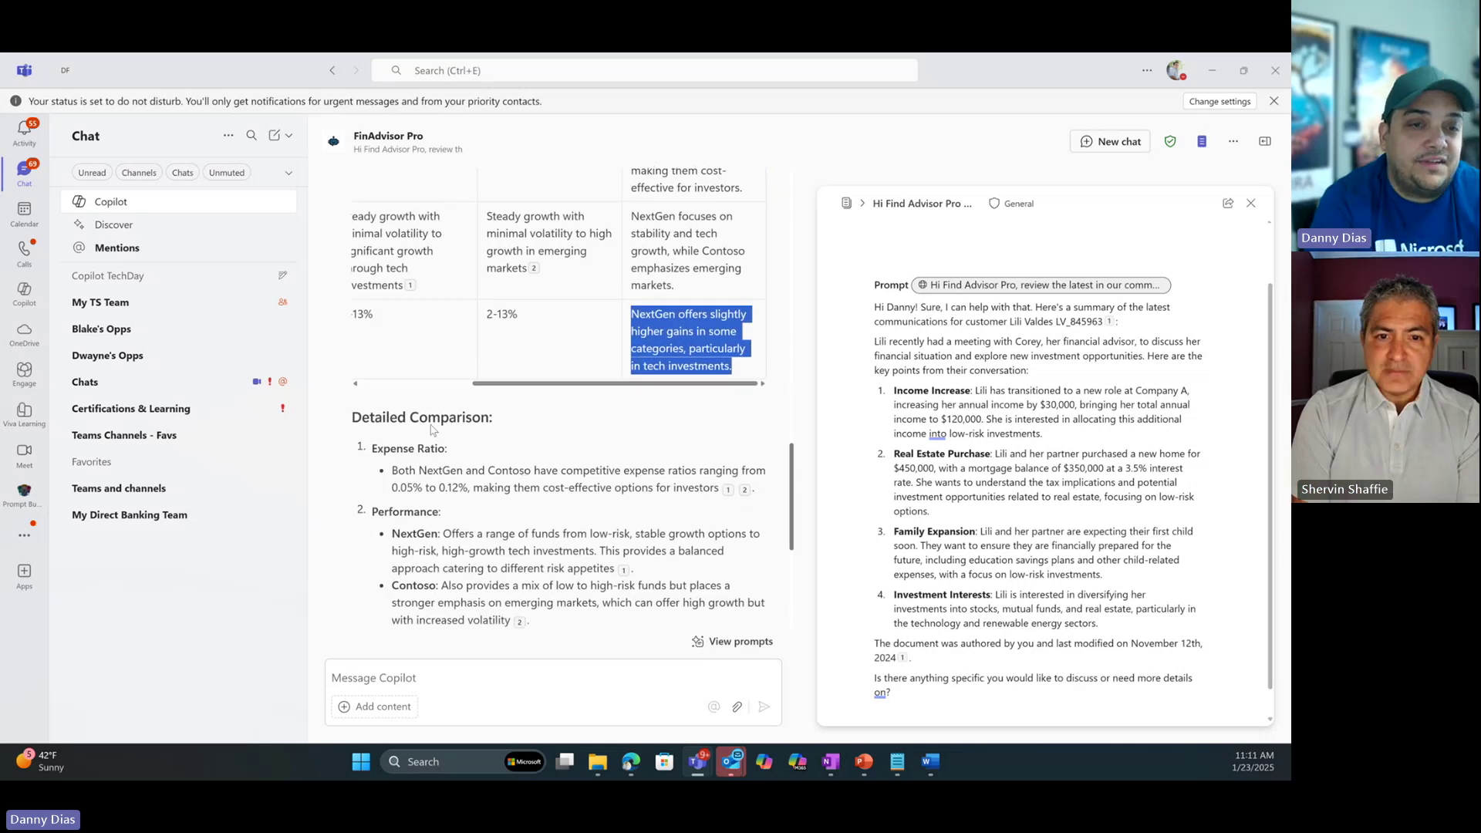
drag(396, 448, 511, 488)
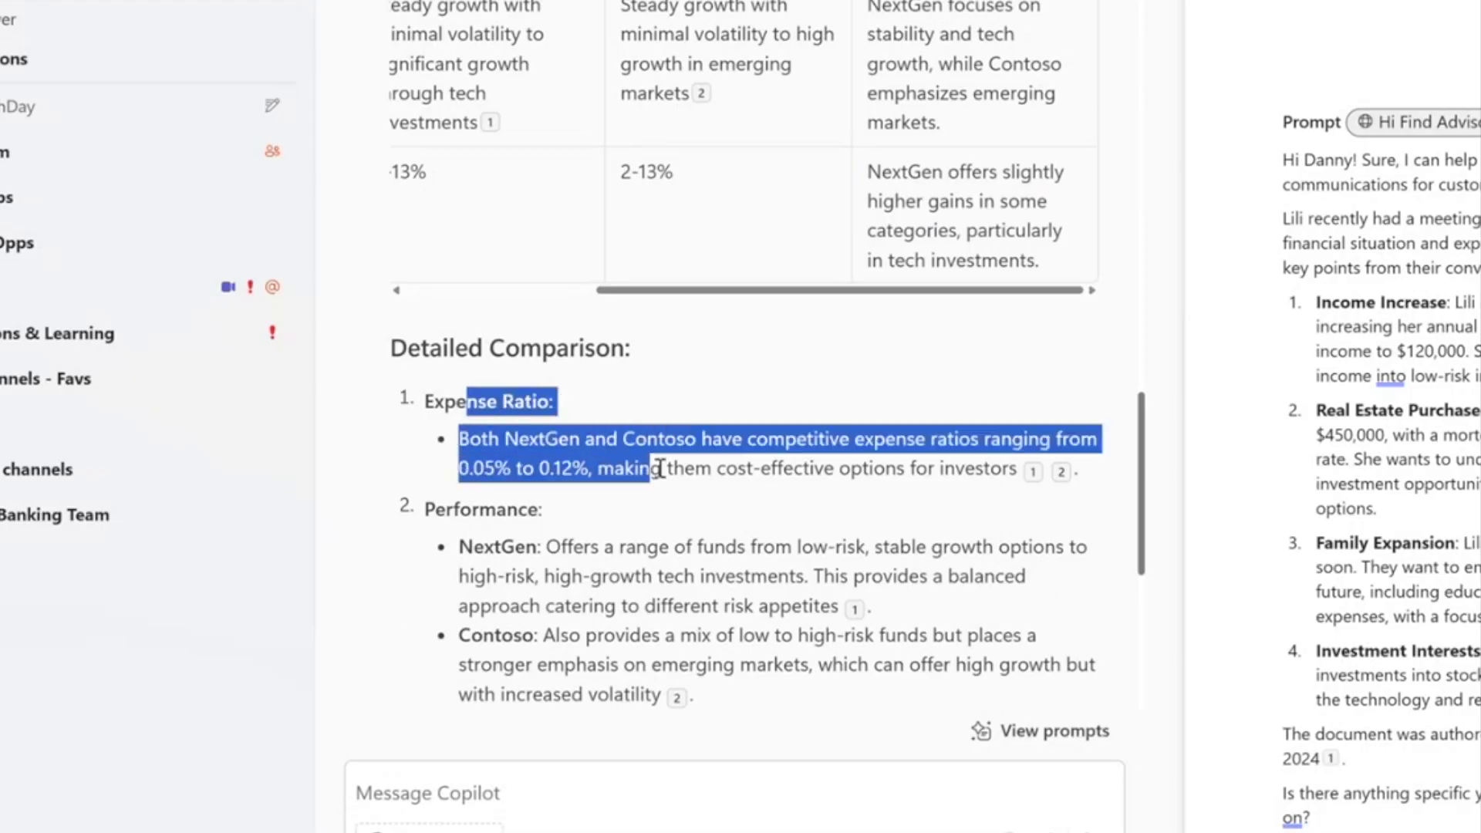
scroll(664, 469, down, 2)
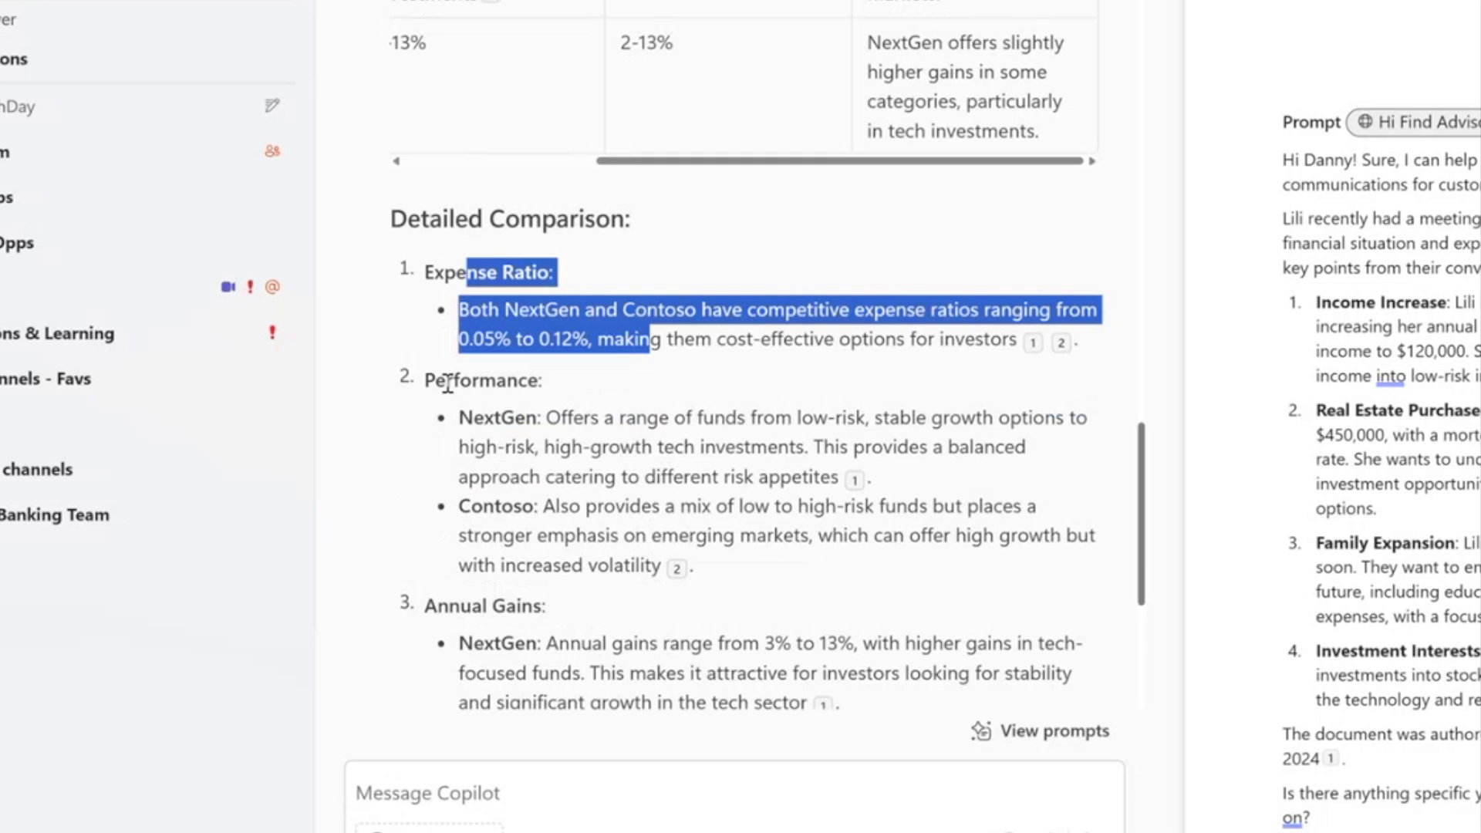
drag(448, 383, 662, 545)
scroll(662, 544, down, 2)
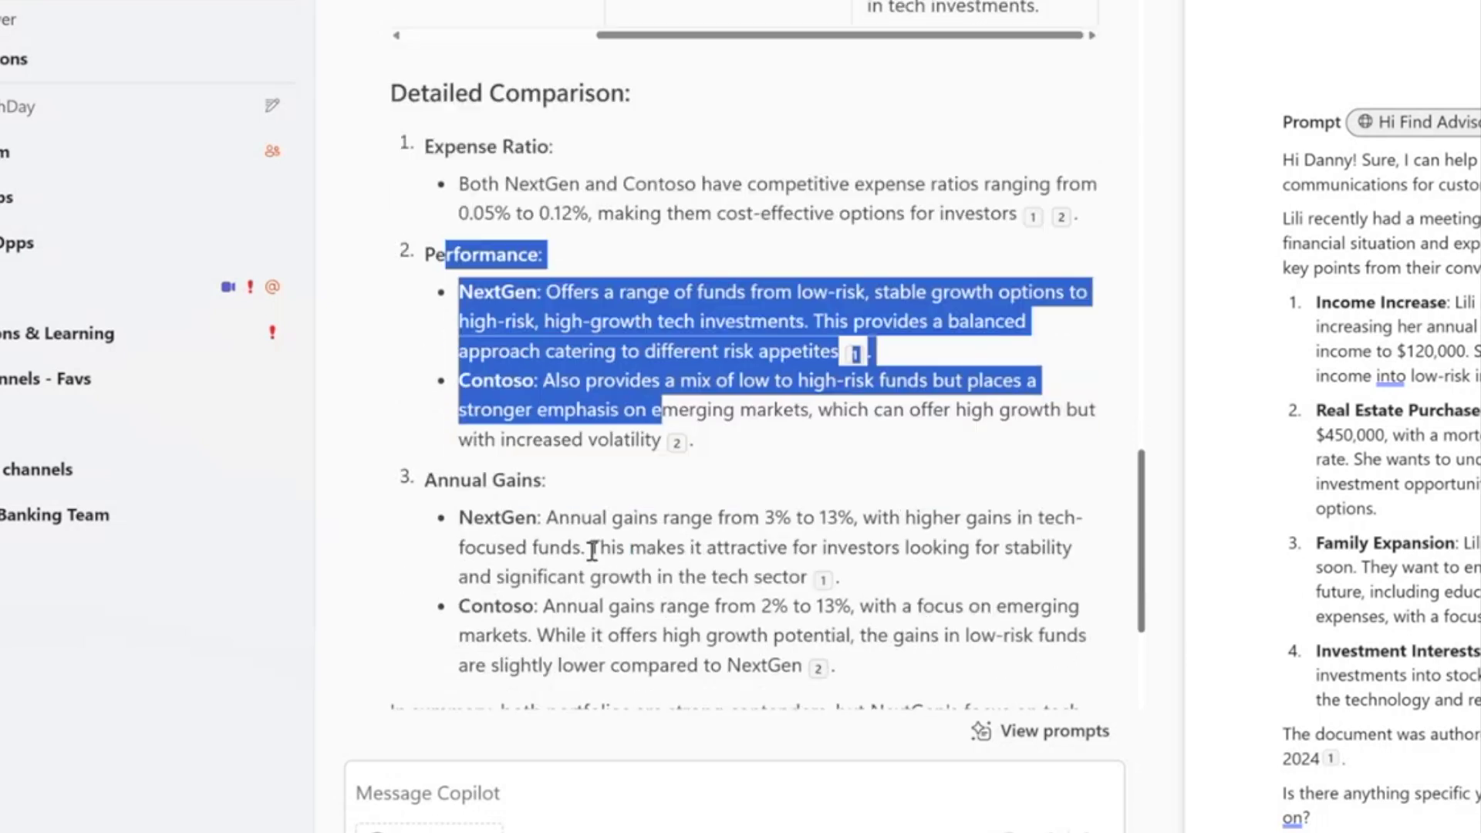
drag(517, 477, 721, 590)
click(753, 444)
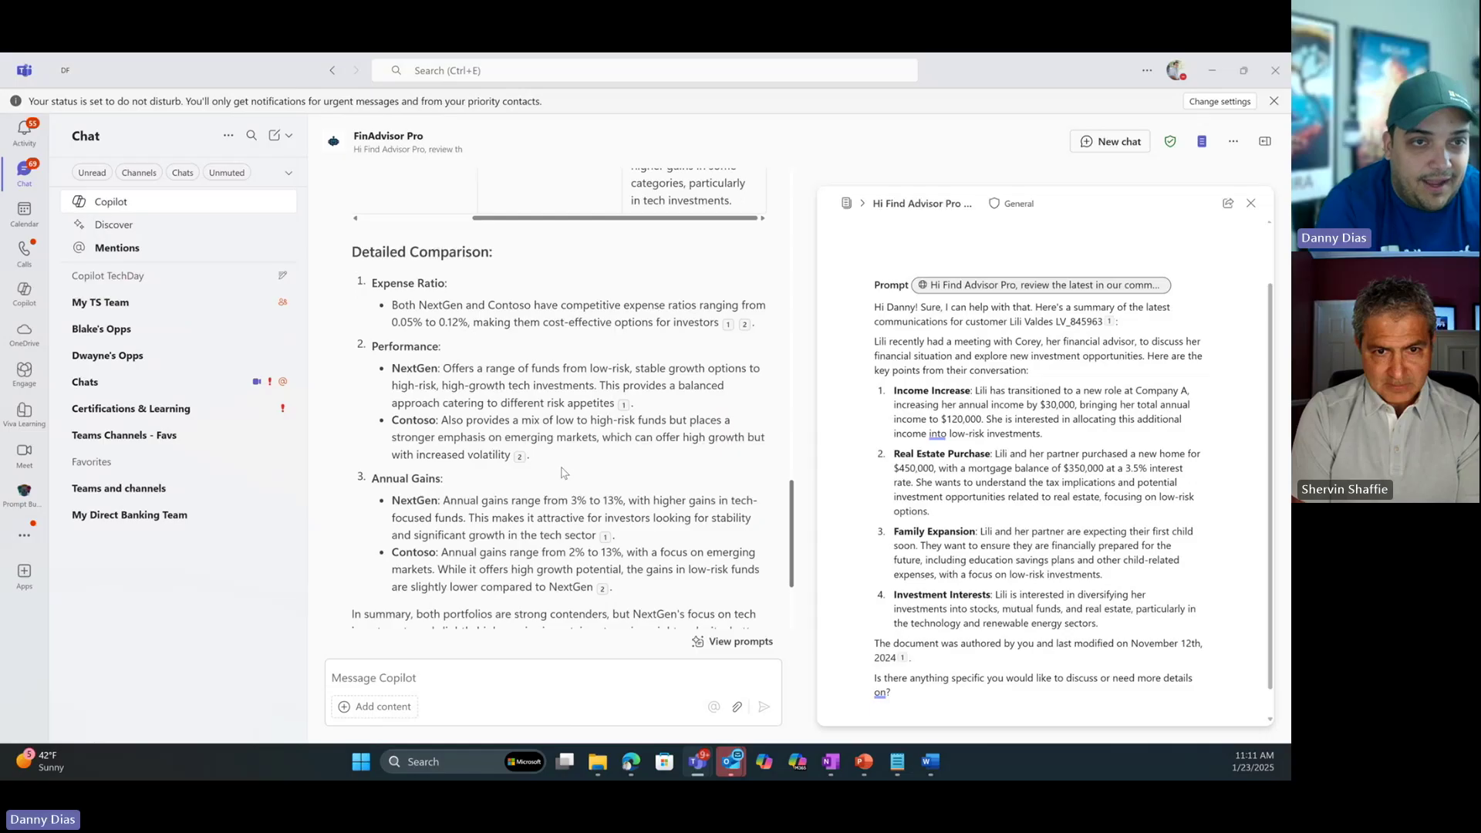
scroll(752, 444, down, 4)
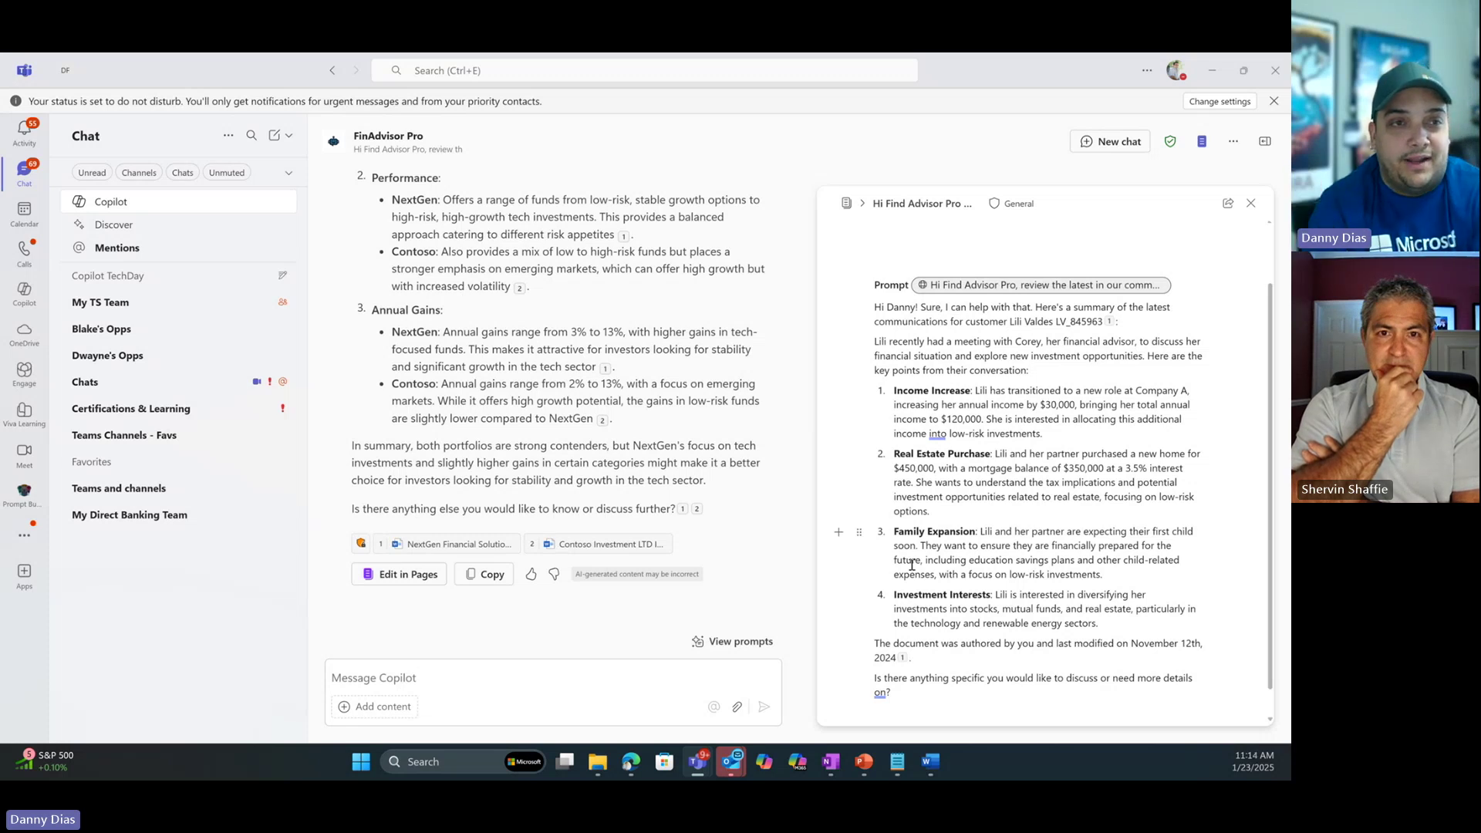
Add the NextGen versus Contoso comparison to the Copilot Page and review its table and Detailed Comparison.
click(424, 585)
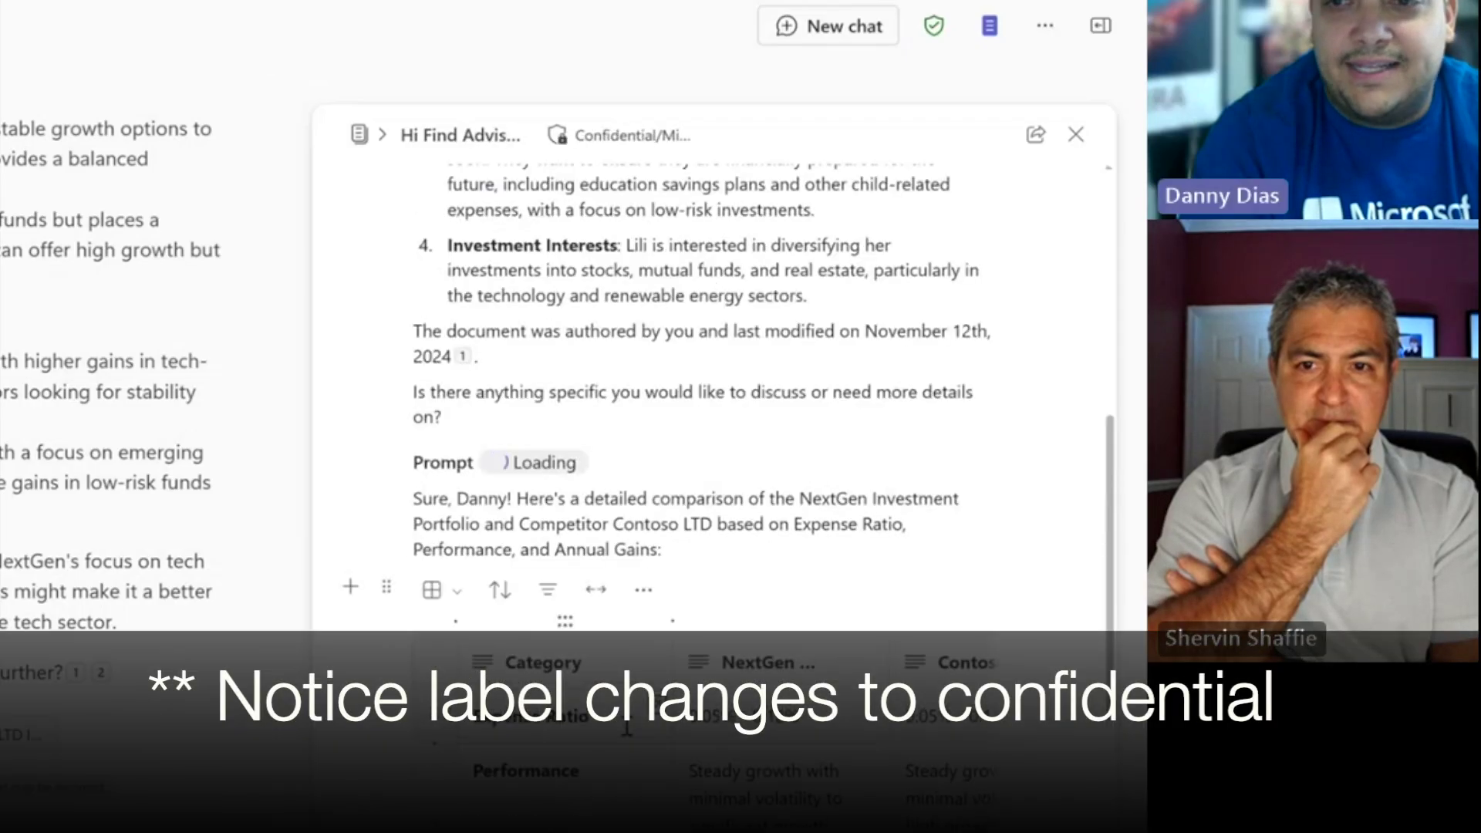
scroll(517, 545, up, 7)
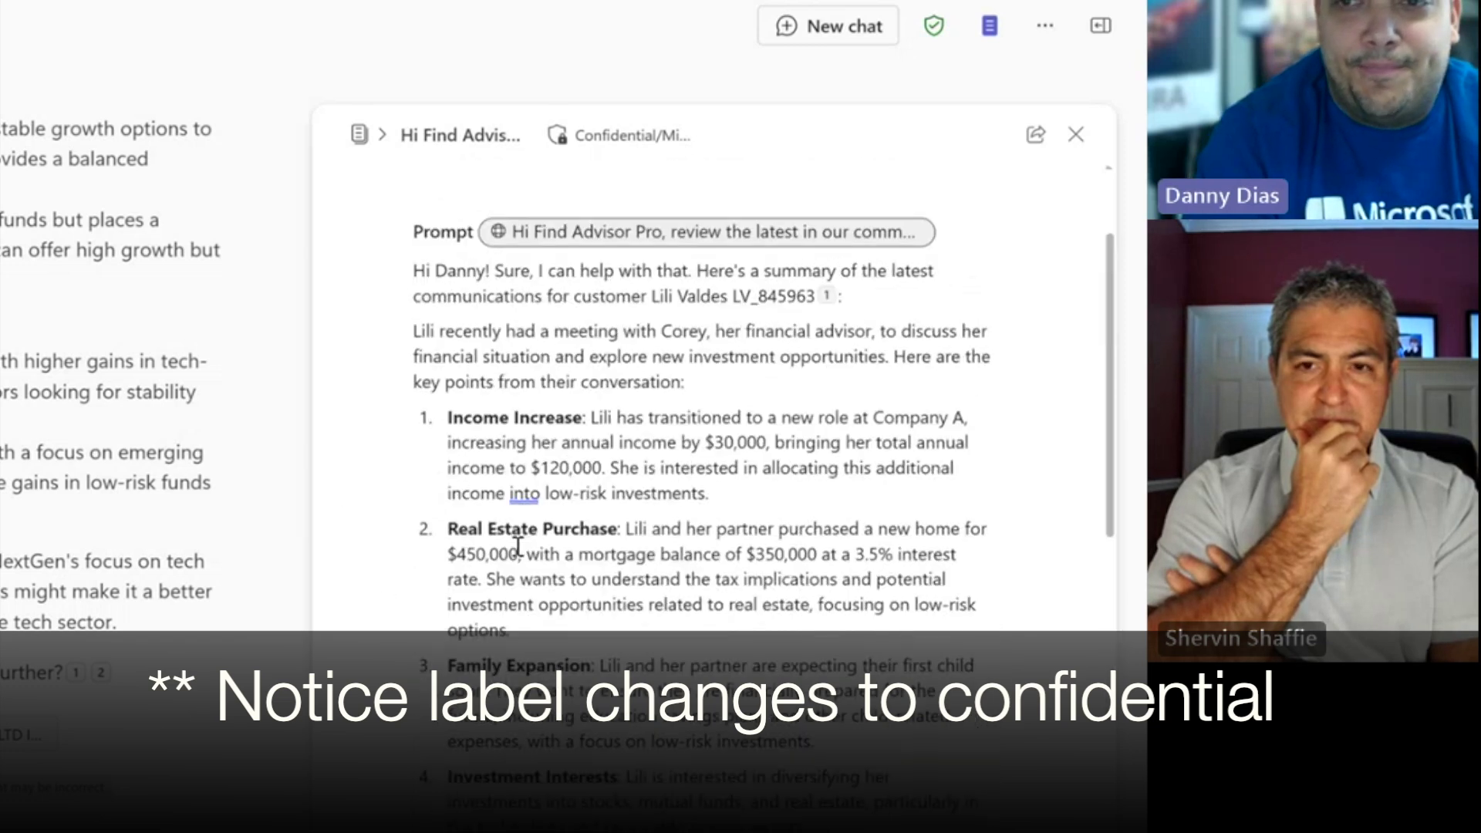
scroll(518, 545, up, 3)
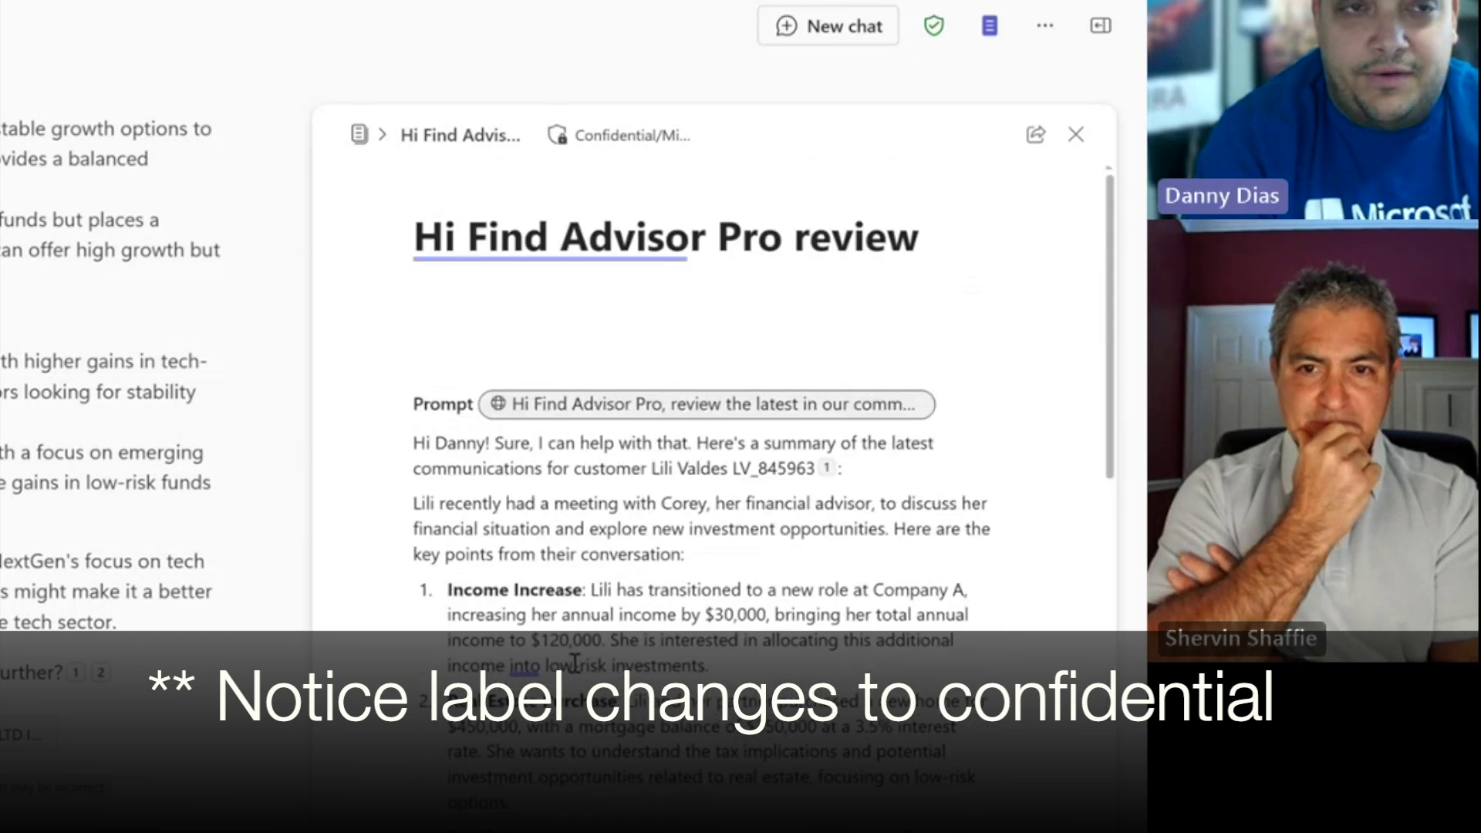
scroll(575, 662, down, 8)
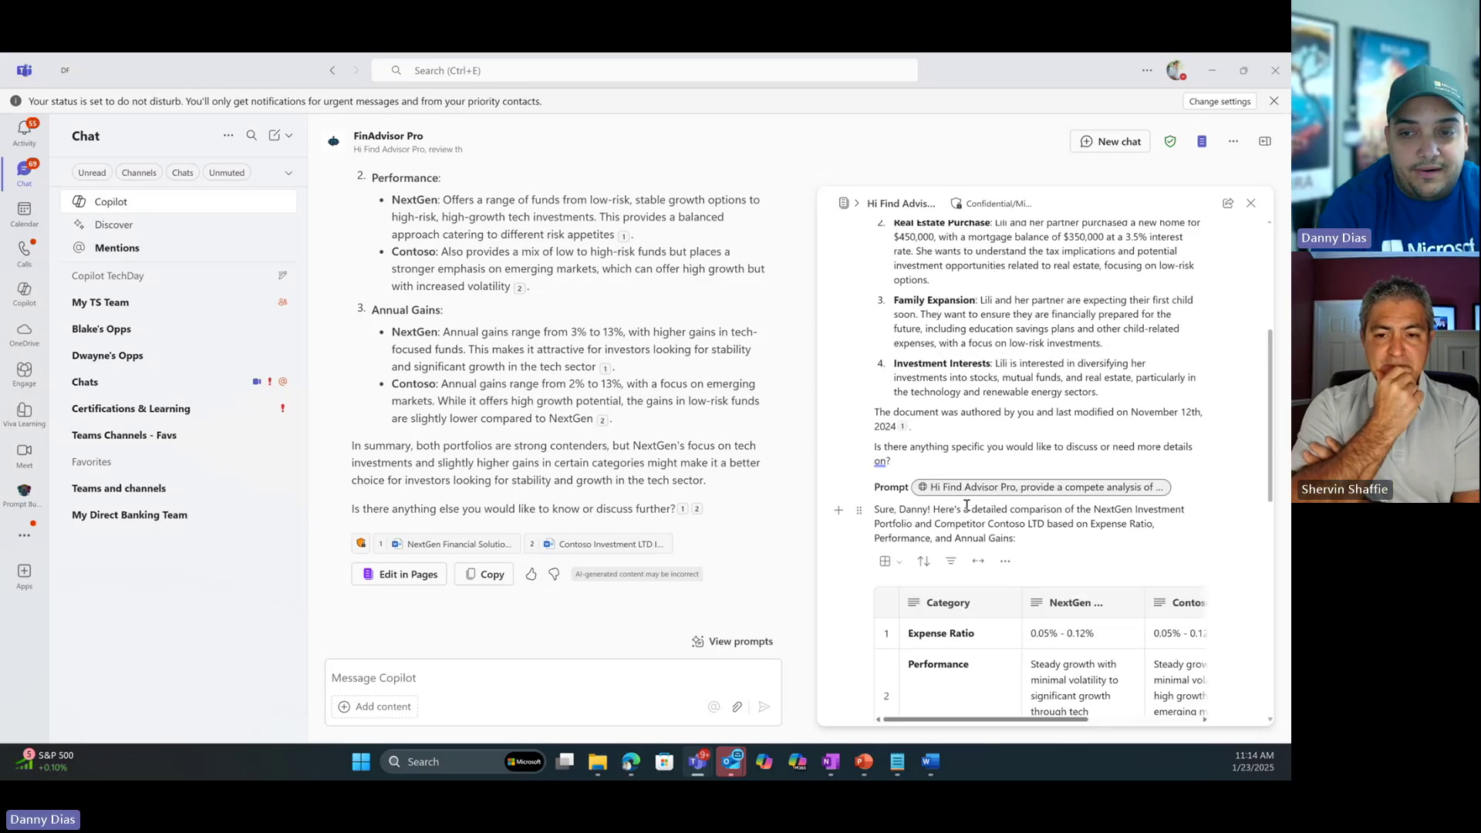
scroll(966, 506, down, 2)
scroll(958, 384, down, 2)
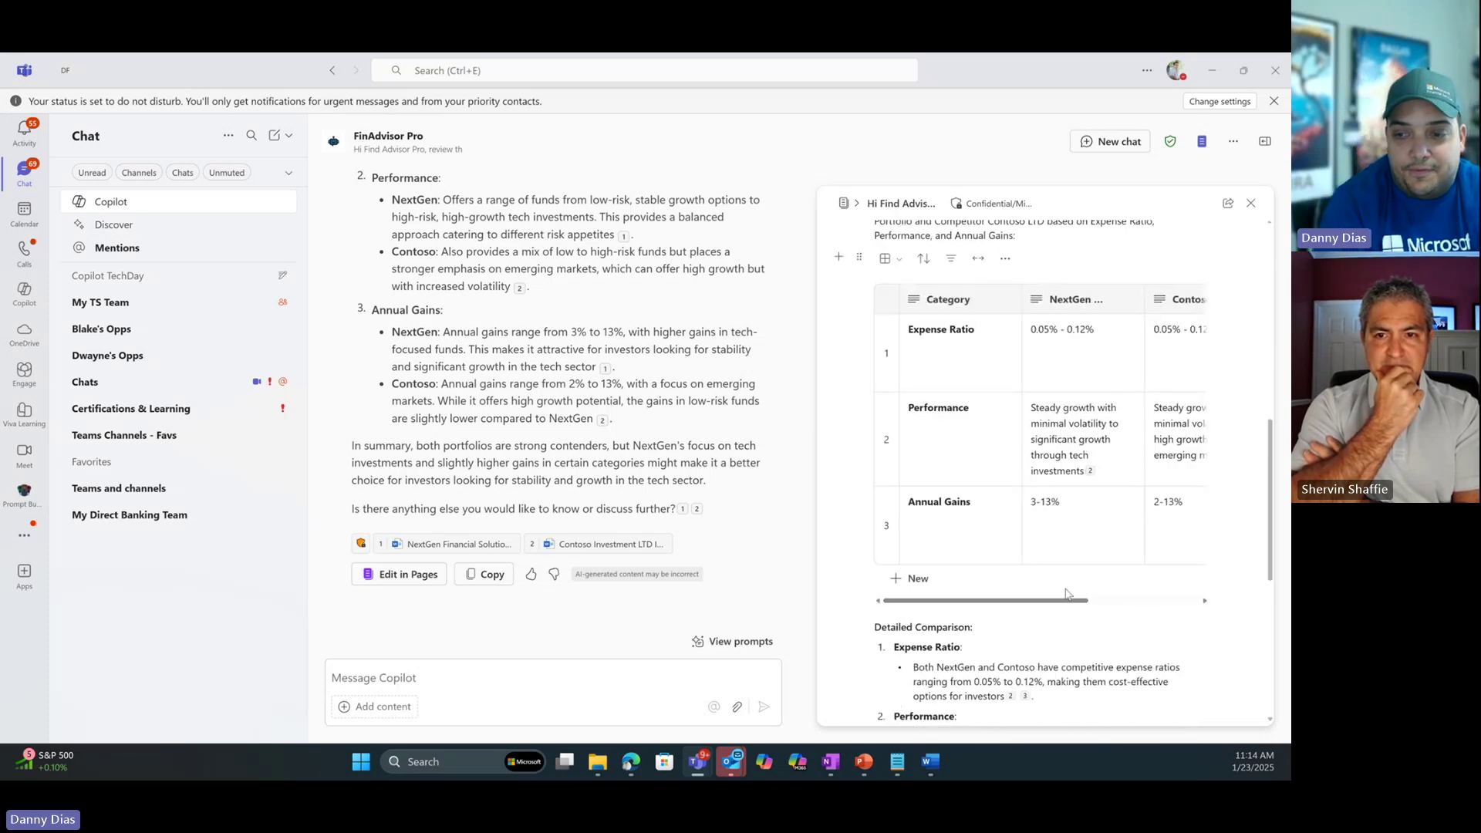
drag(1067, 601, 1178, 601)
scroll(991, 612, down, 4)
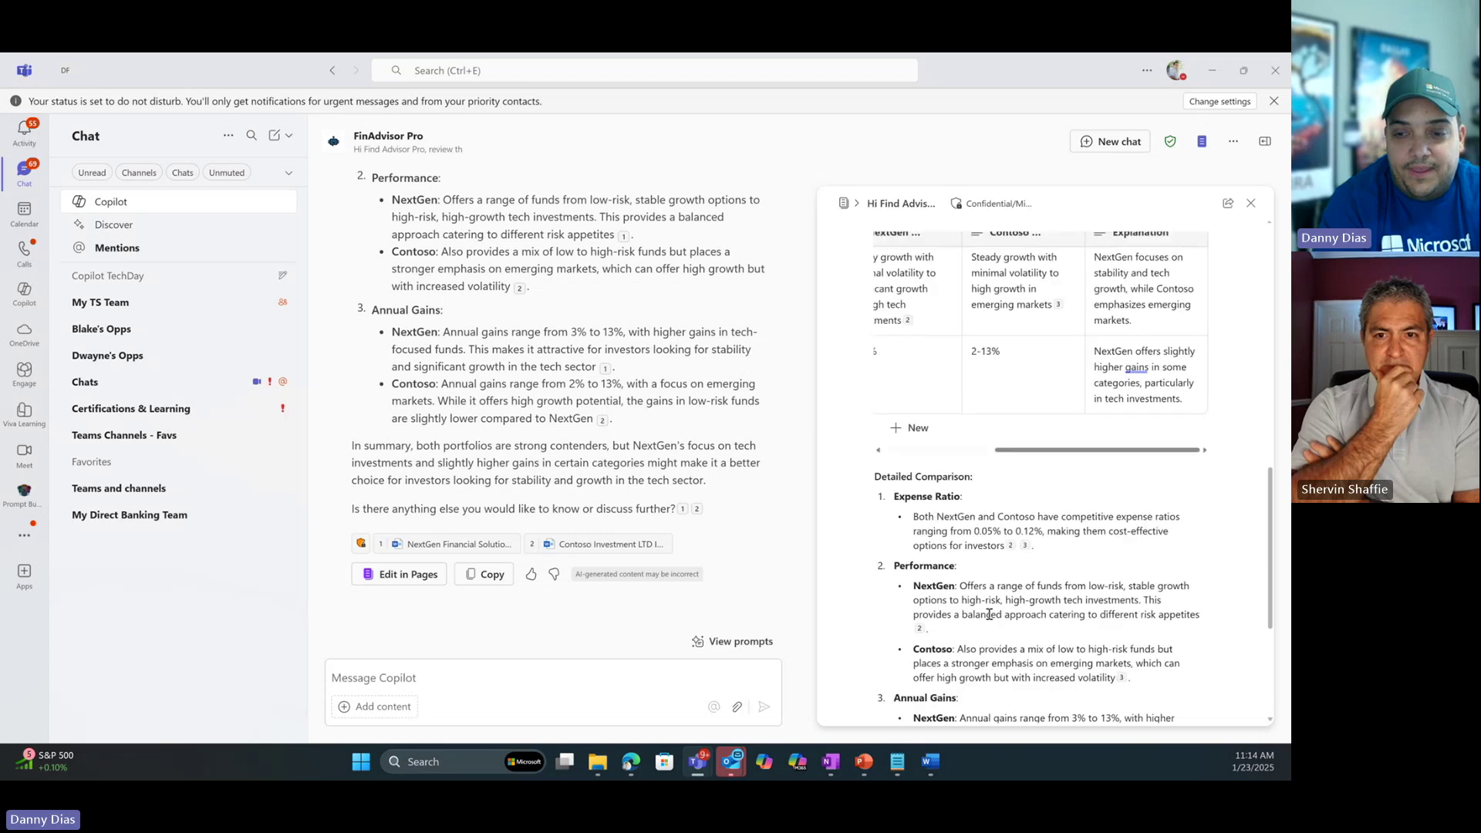
scroll(991, 612, down, 3)
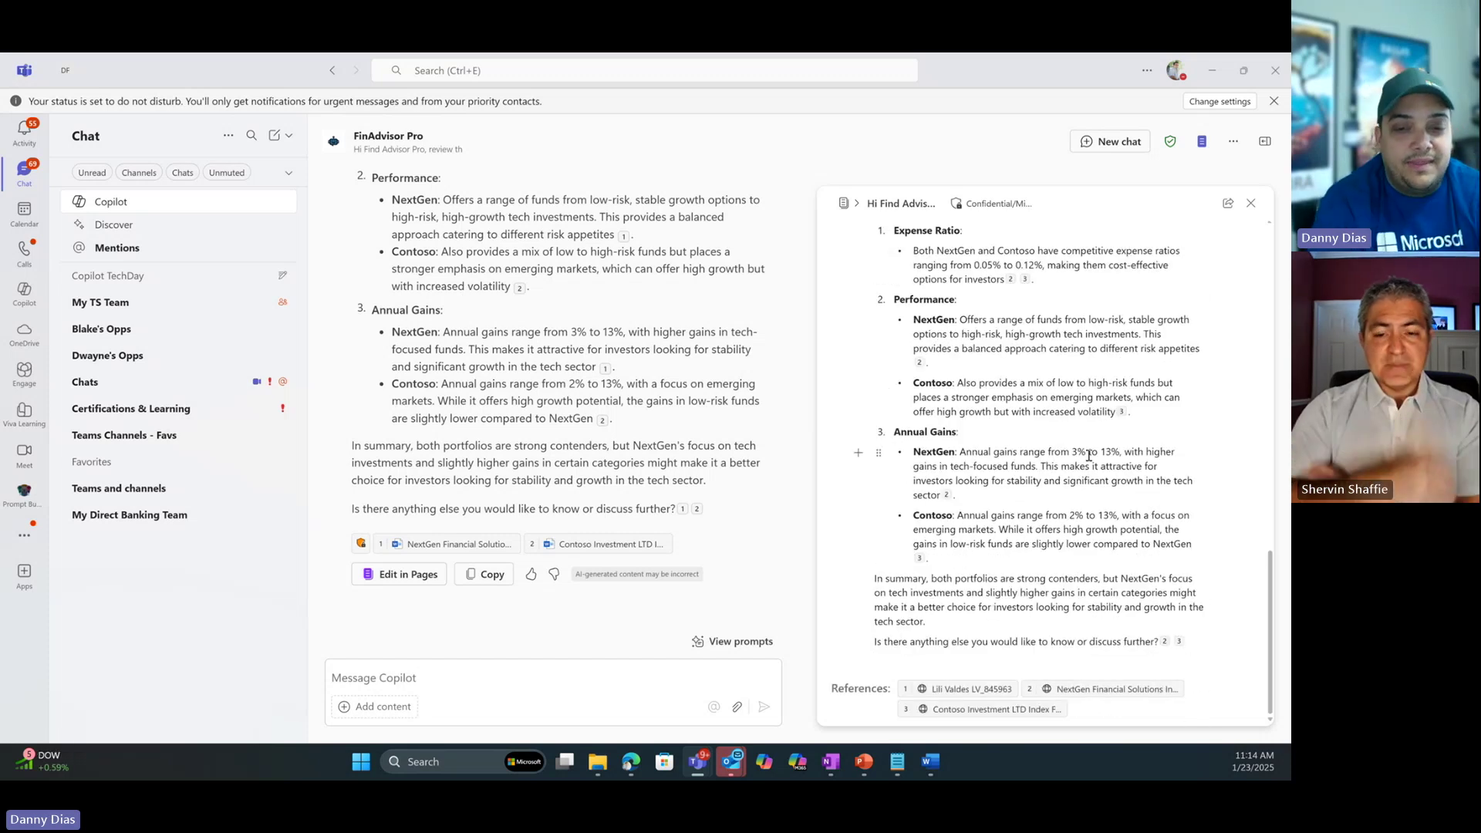
Load the portfolio recommendation prompt and paste the customer's name and ID over its placeholder.
click(741, 645)
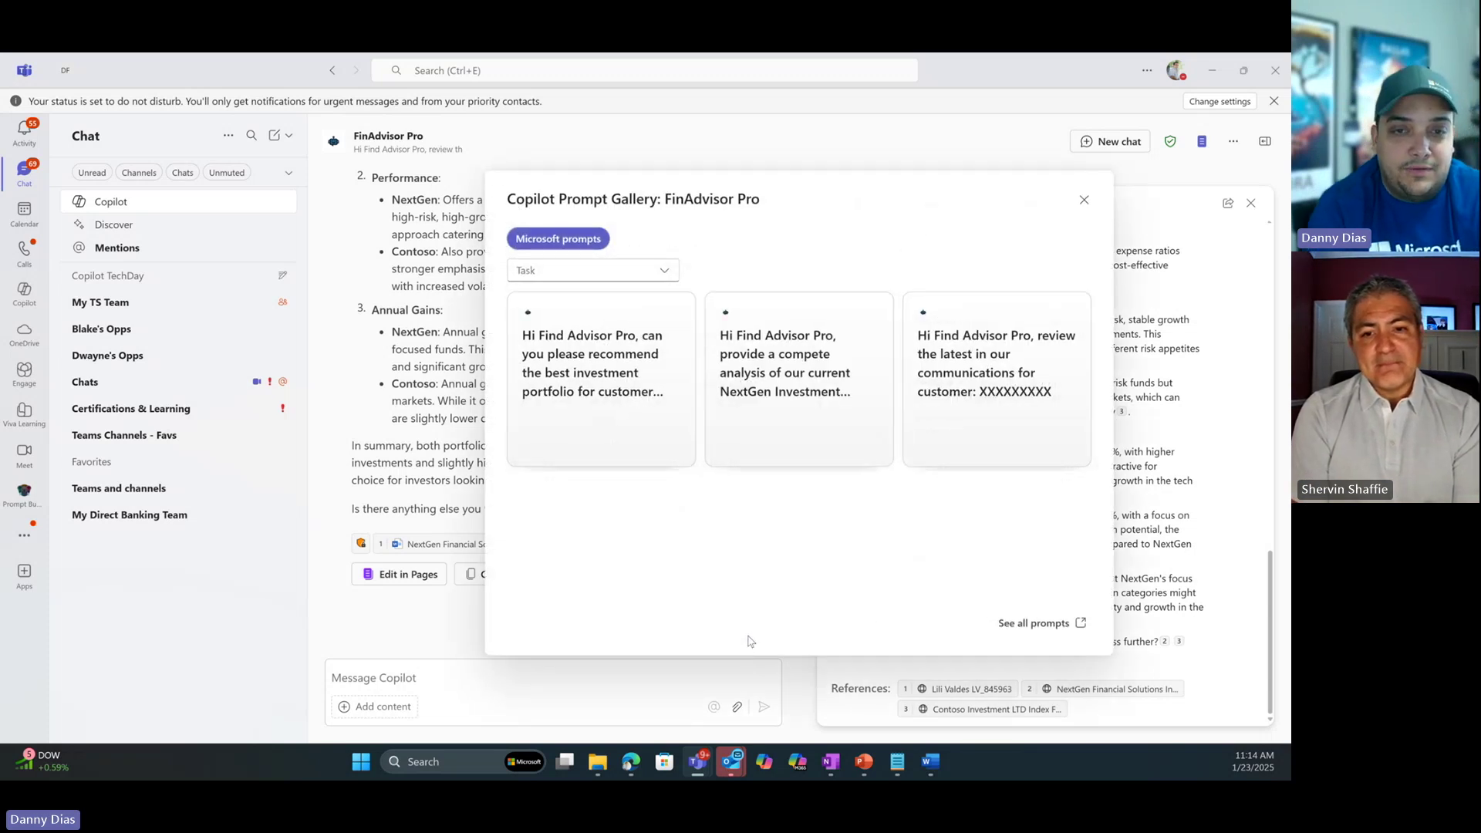
click(631, 386)
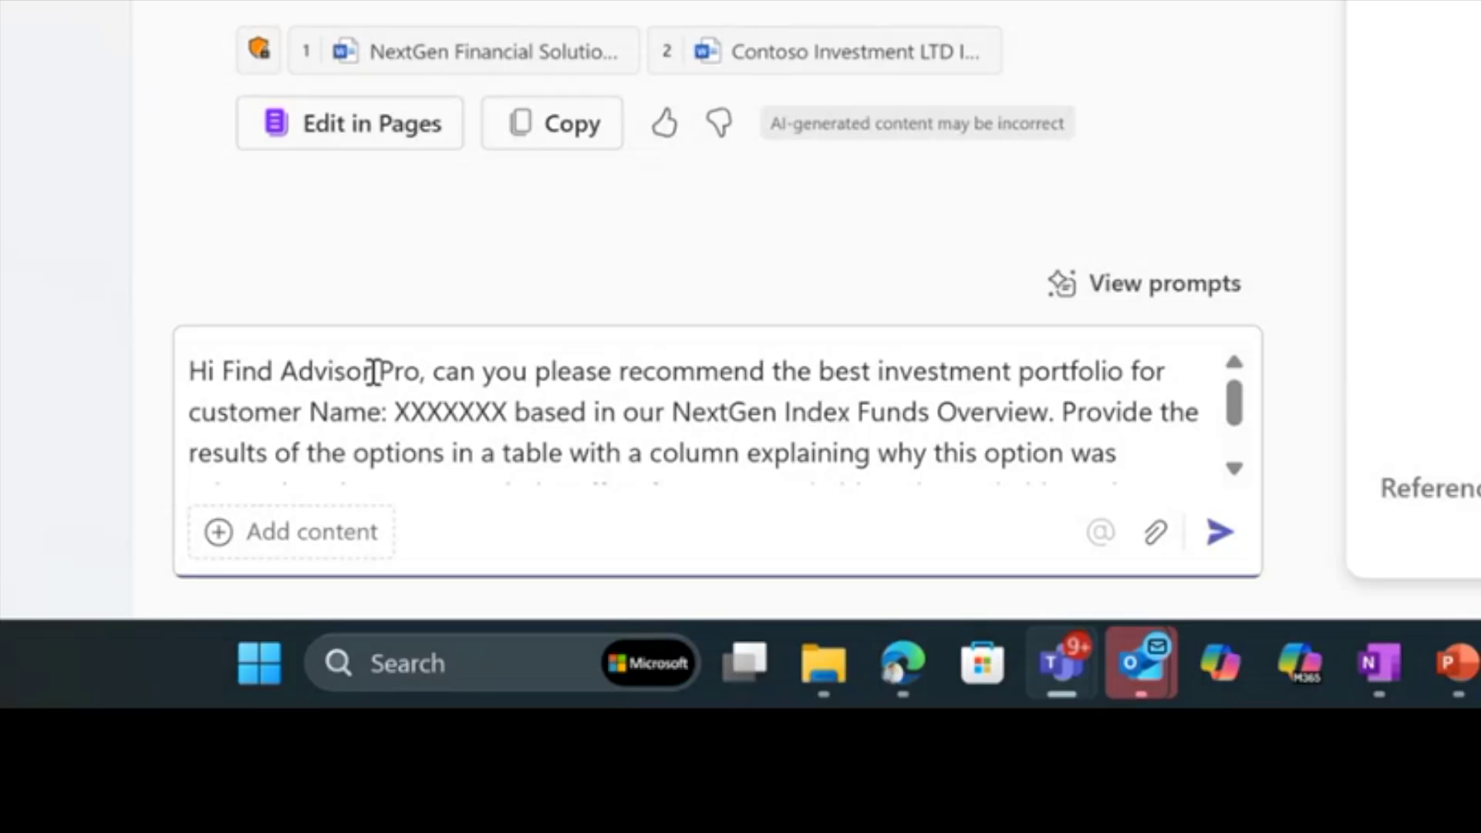
drag(426, 373, 328, 374)
double_click(455, 410)
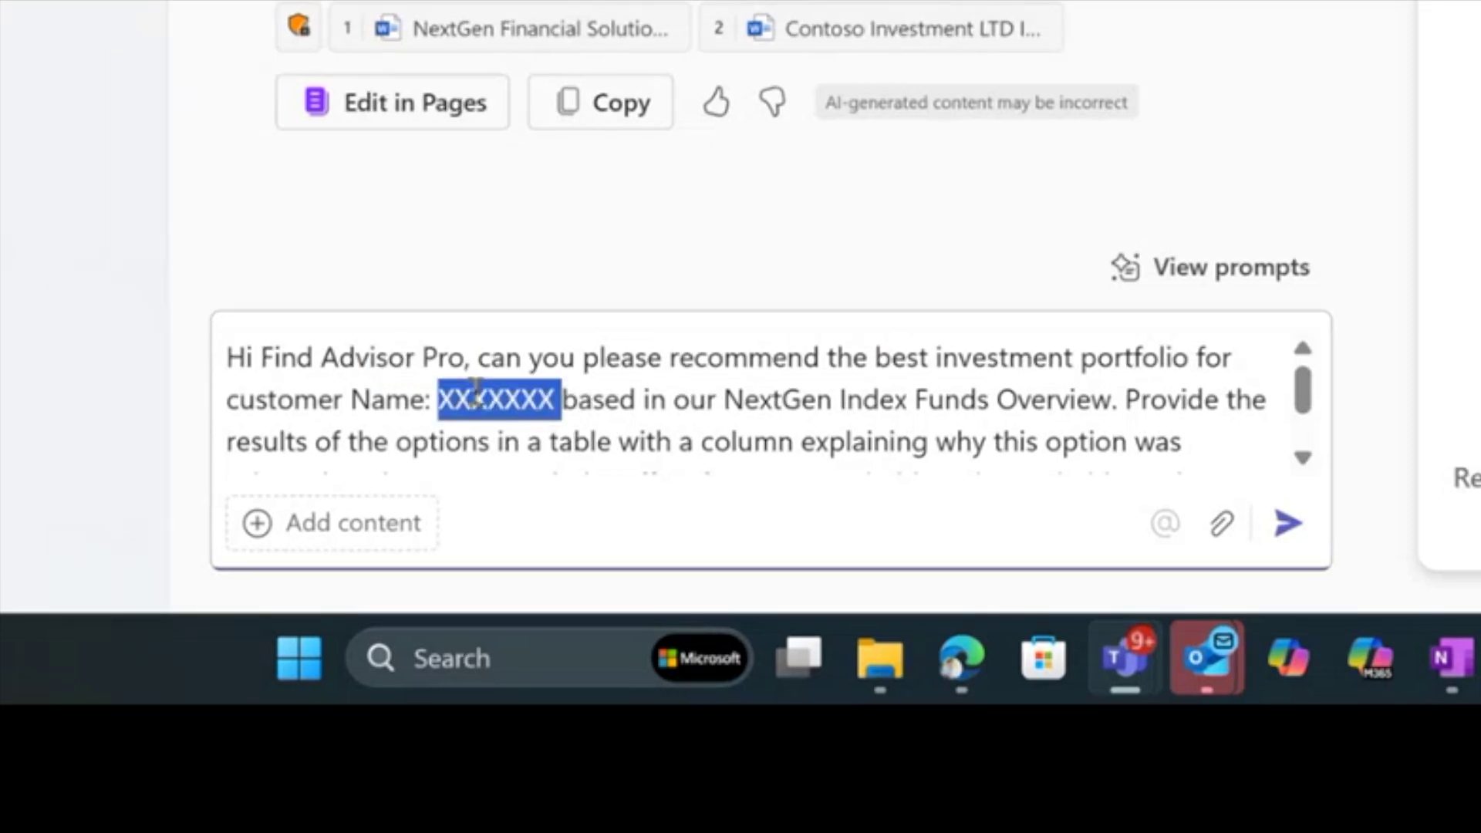
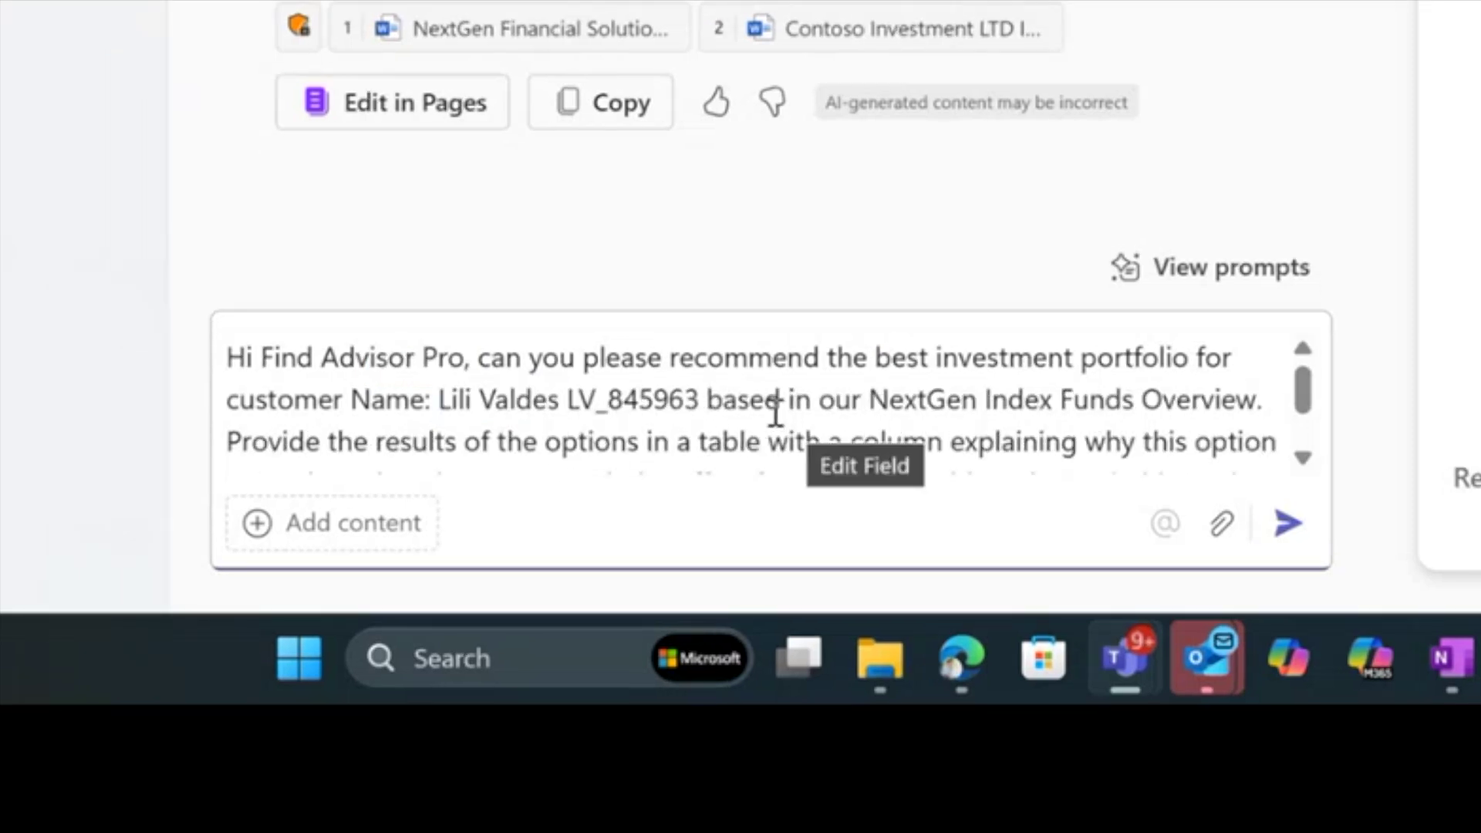
Review the NextGen Index Funds Overview source and ranking-table instructions, then send the prompt.
drag(778, 402, 1316, 397)
scroll(1313, 391, down, 2)
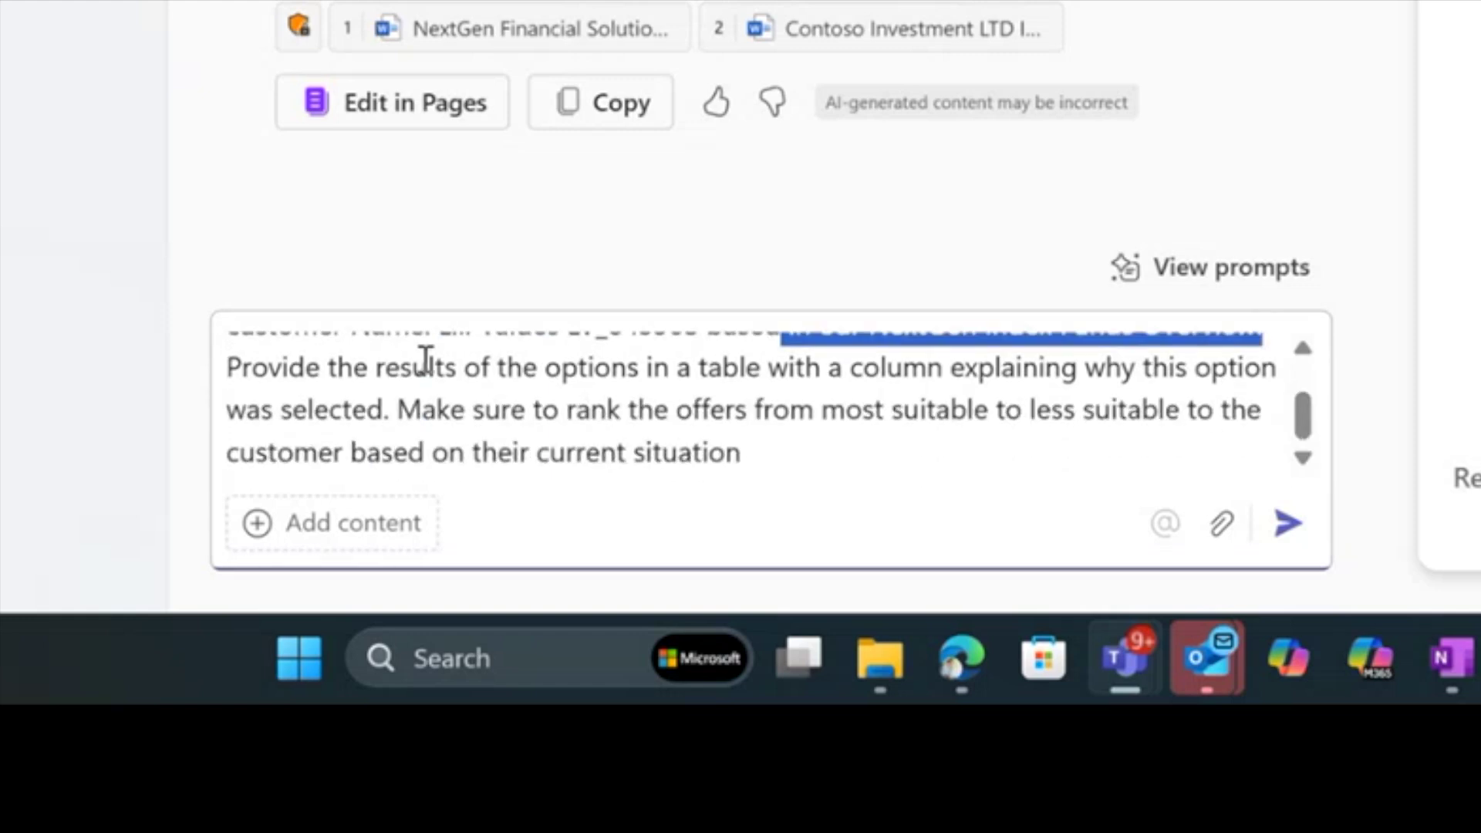
drag(480, 377, 869, 468)
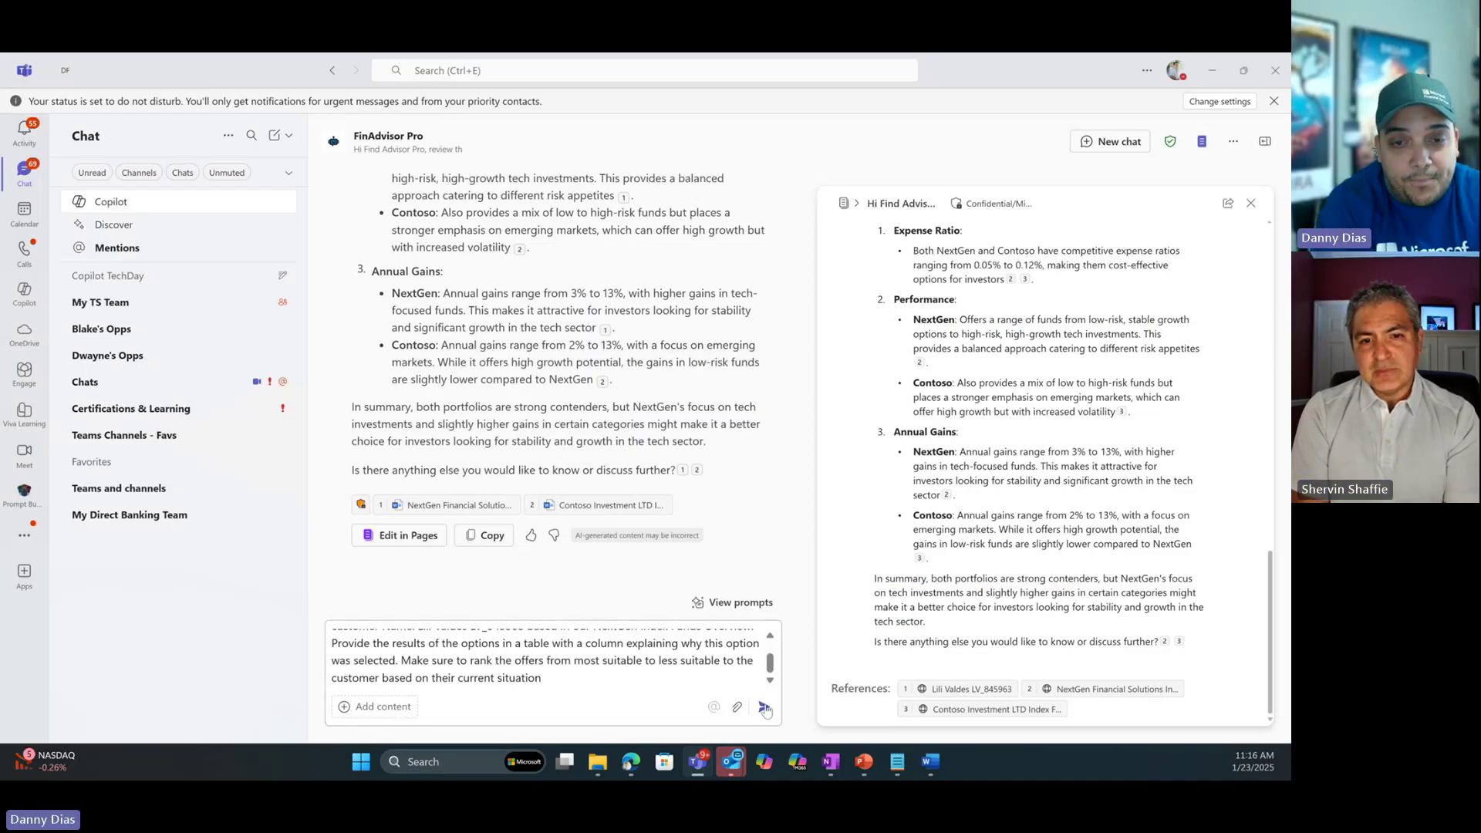
click(1288, 523)
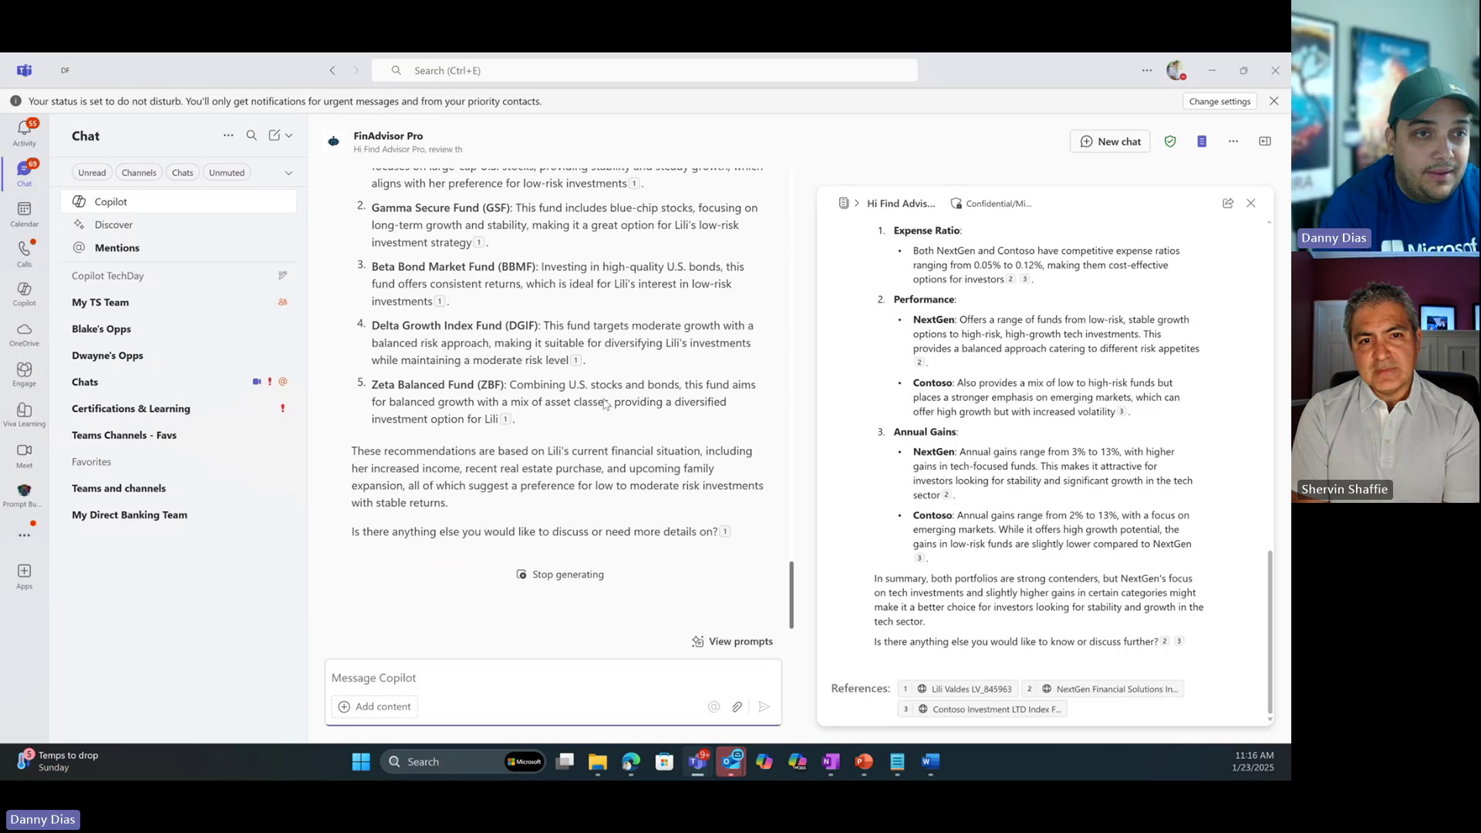
scroll(610, 416, up, 10)
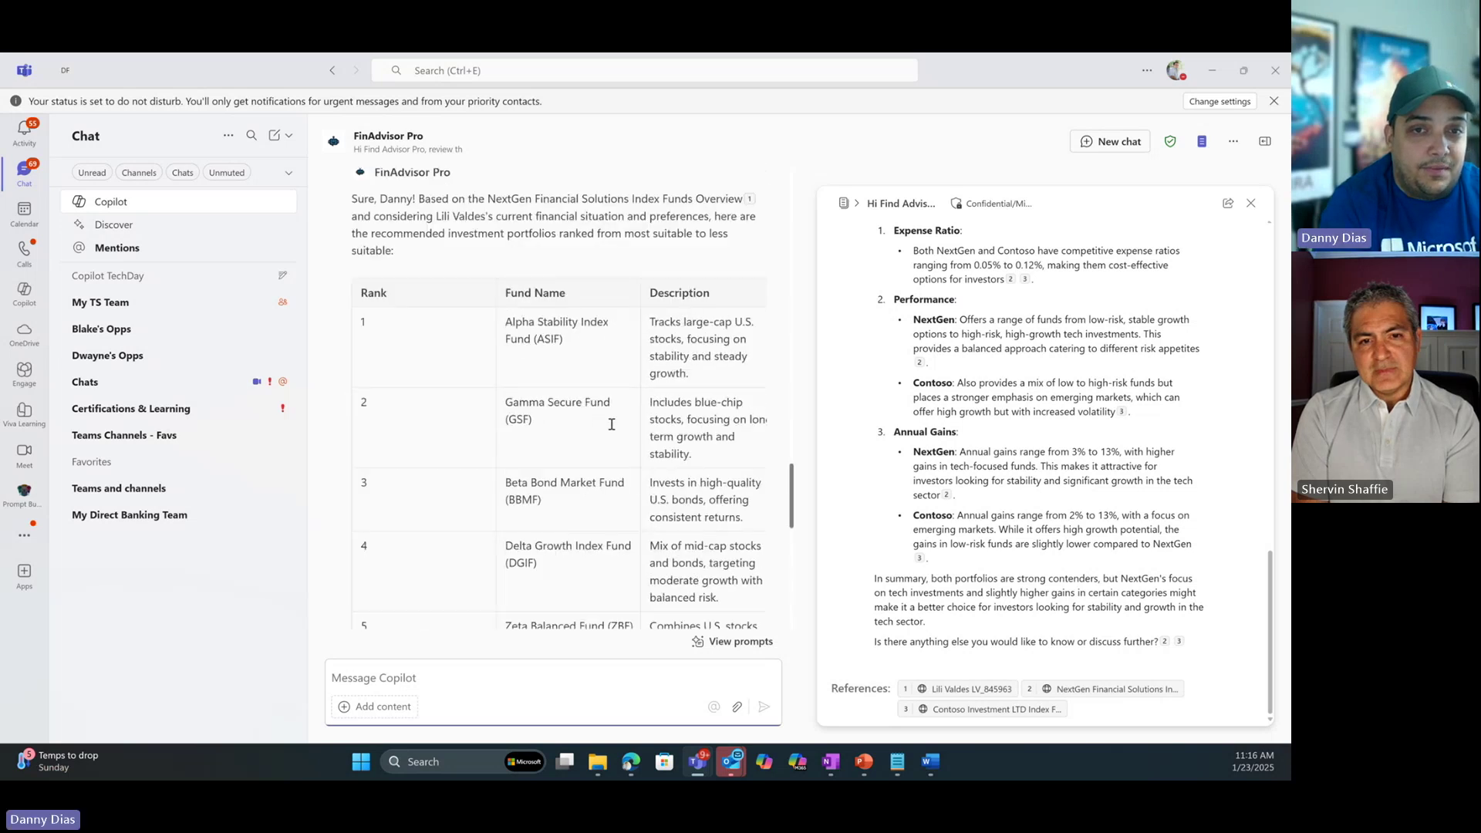
scroll(611, 425, down, 2)
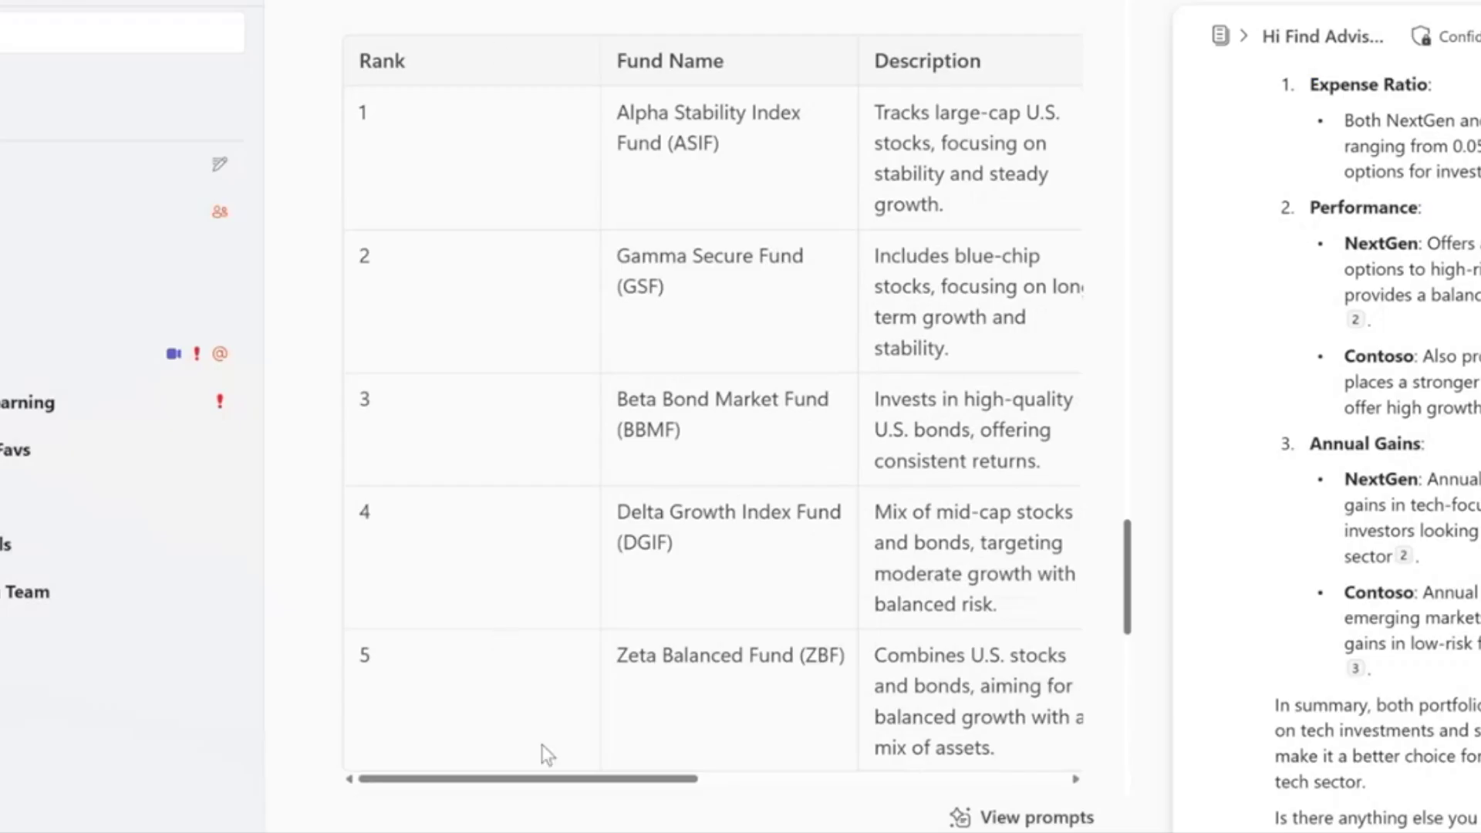
drag(562, 779, 497, 778)
drag(622, 113, 751, 137)
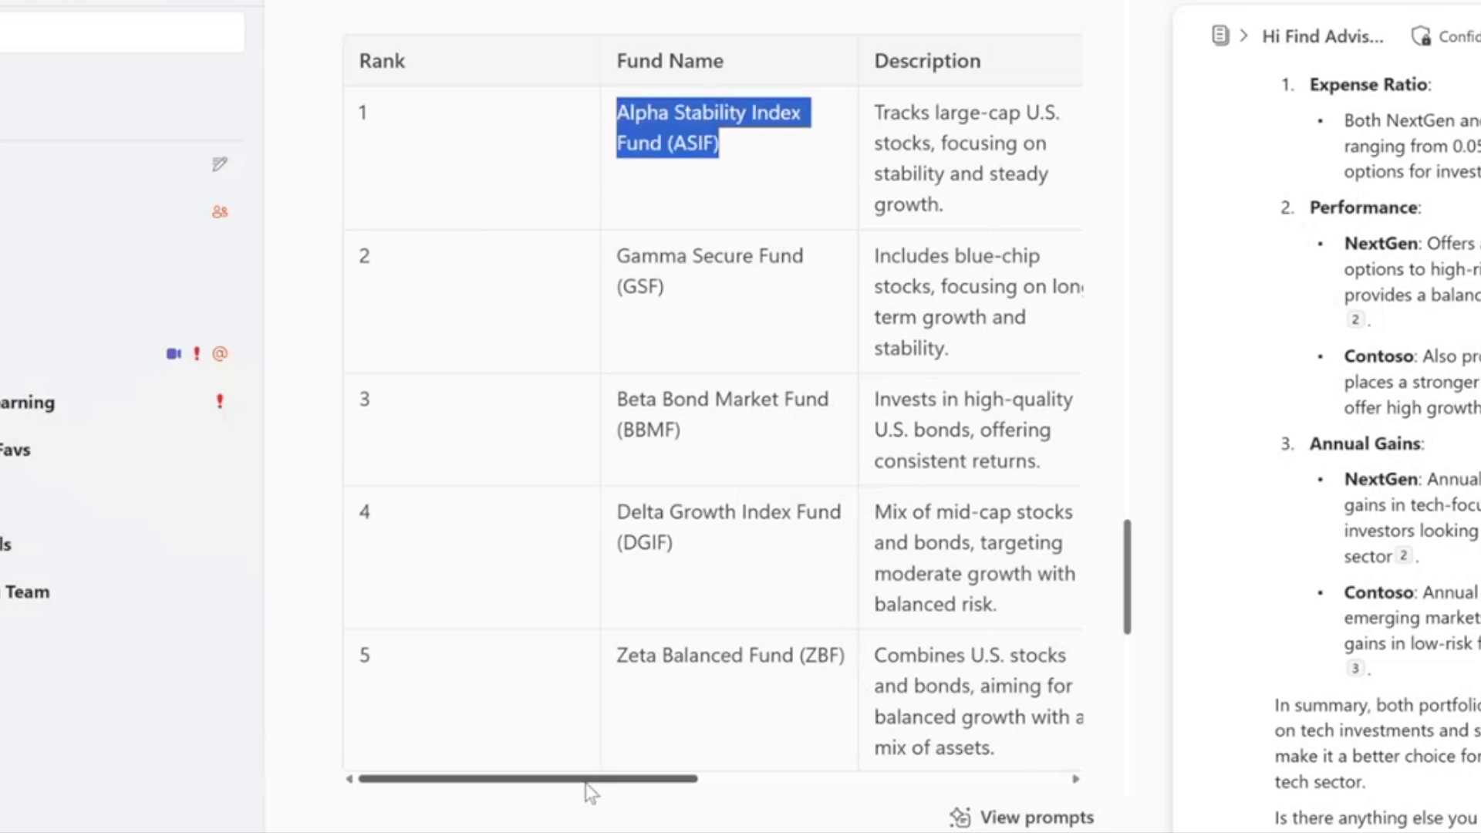
drag(590, 778, 1013, 787)
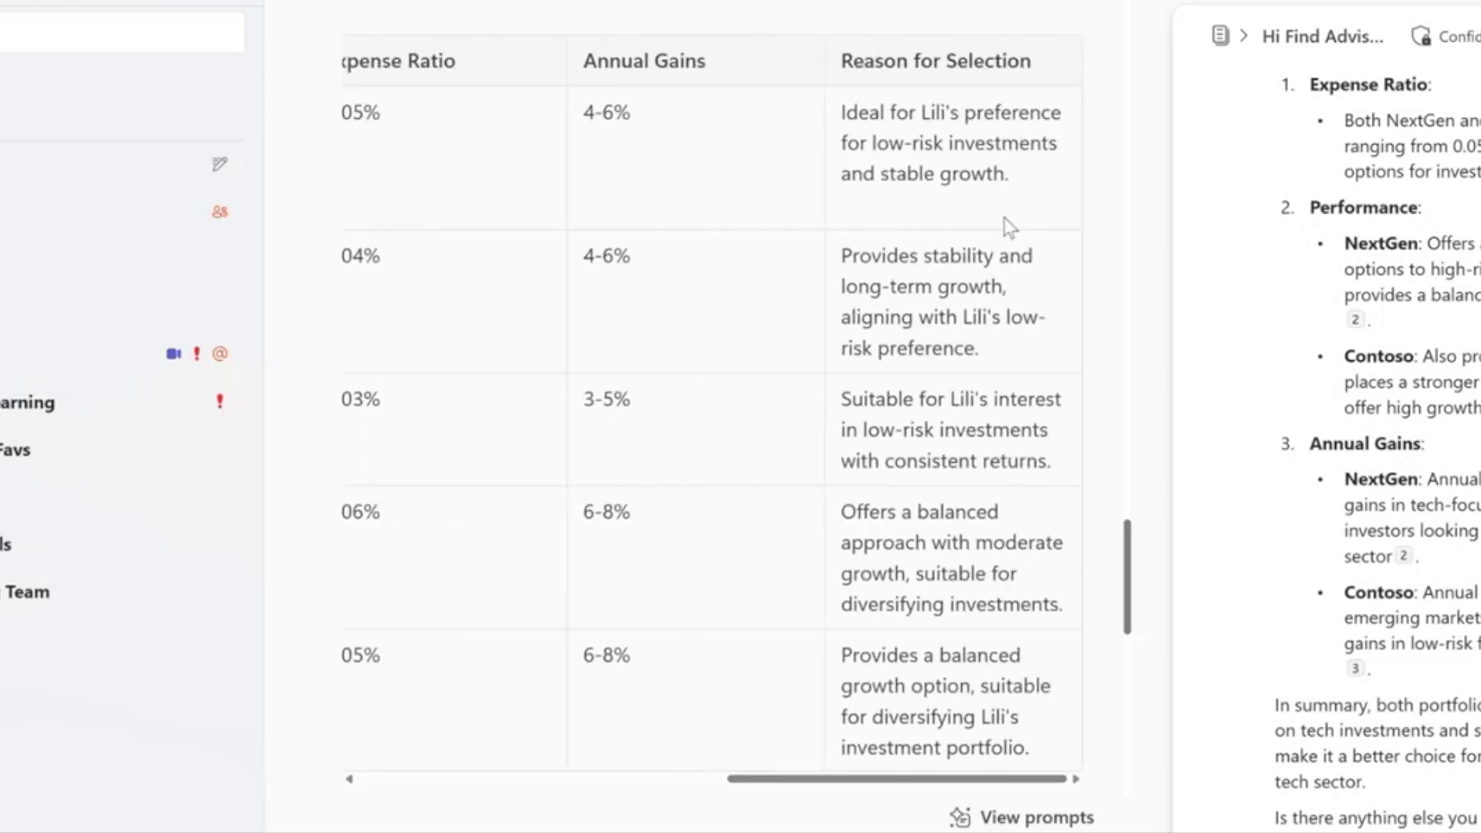
drag(1045, 186, 843, 116)
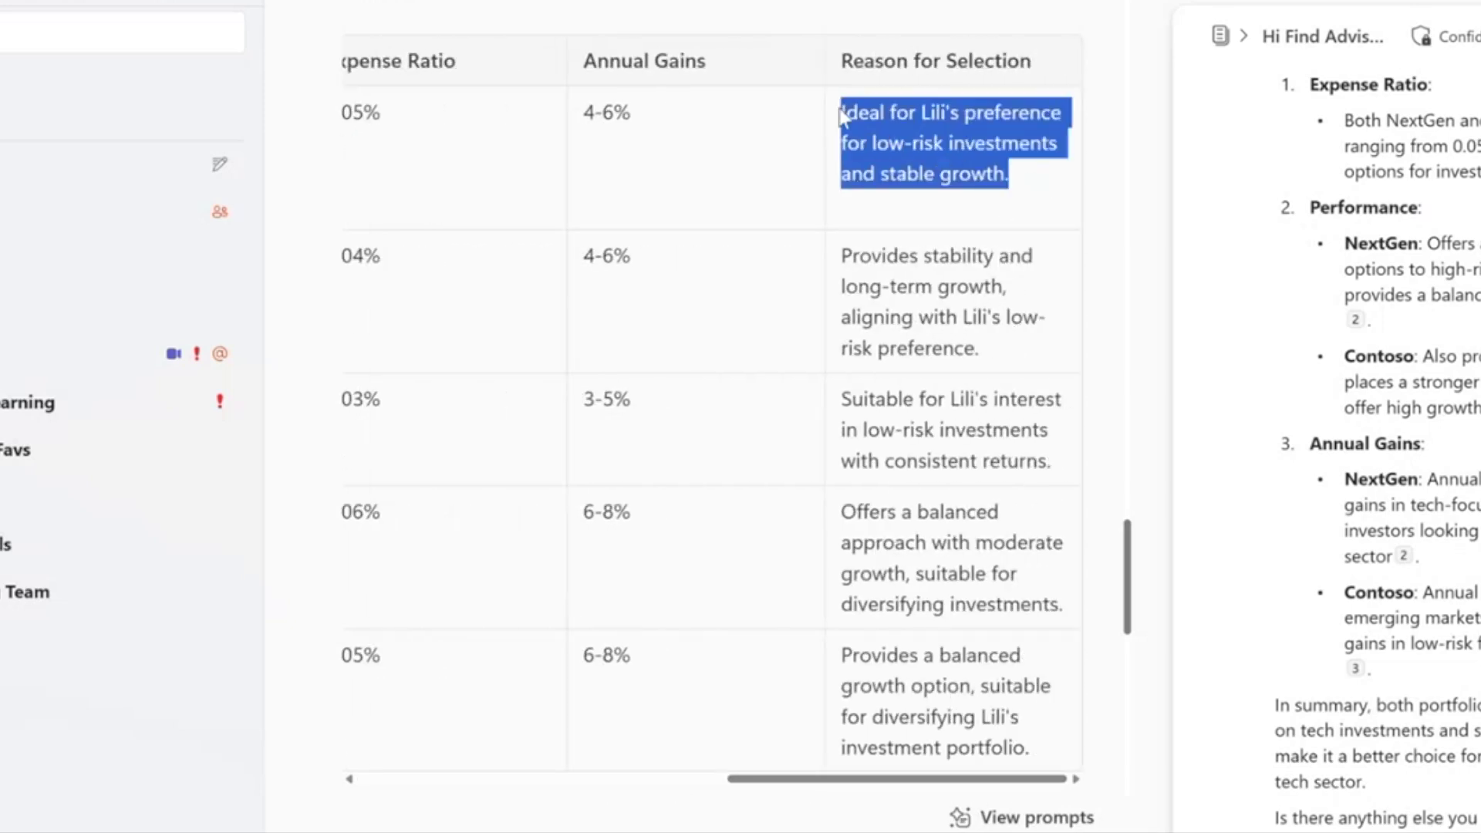
click(882, 148)
drag(883, 141, 1034, 174)
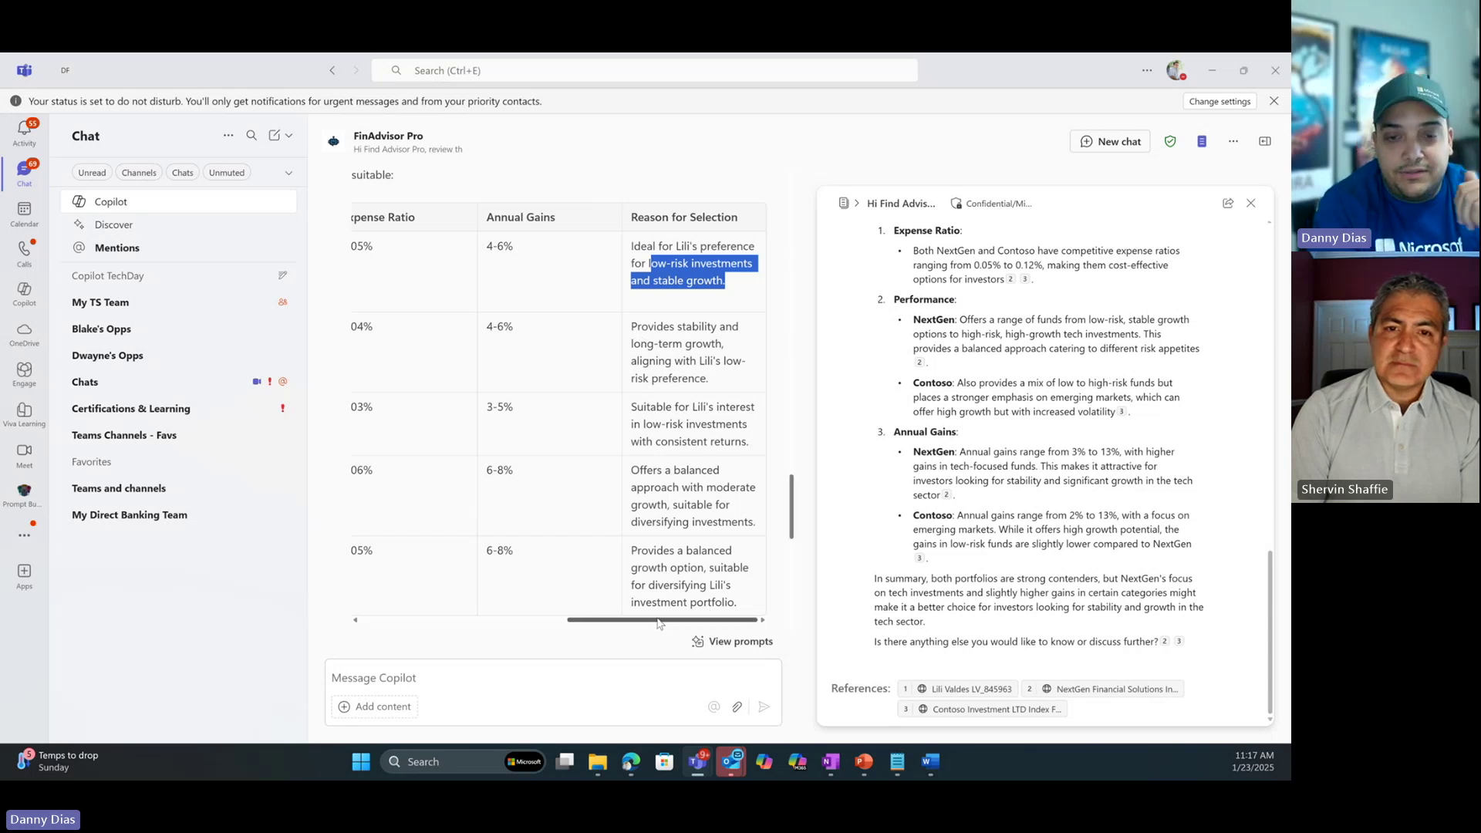
drag(659, 623, 454, 505)
scroll(453, 505, down, 5)
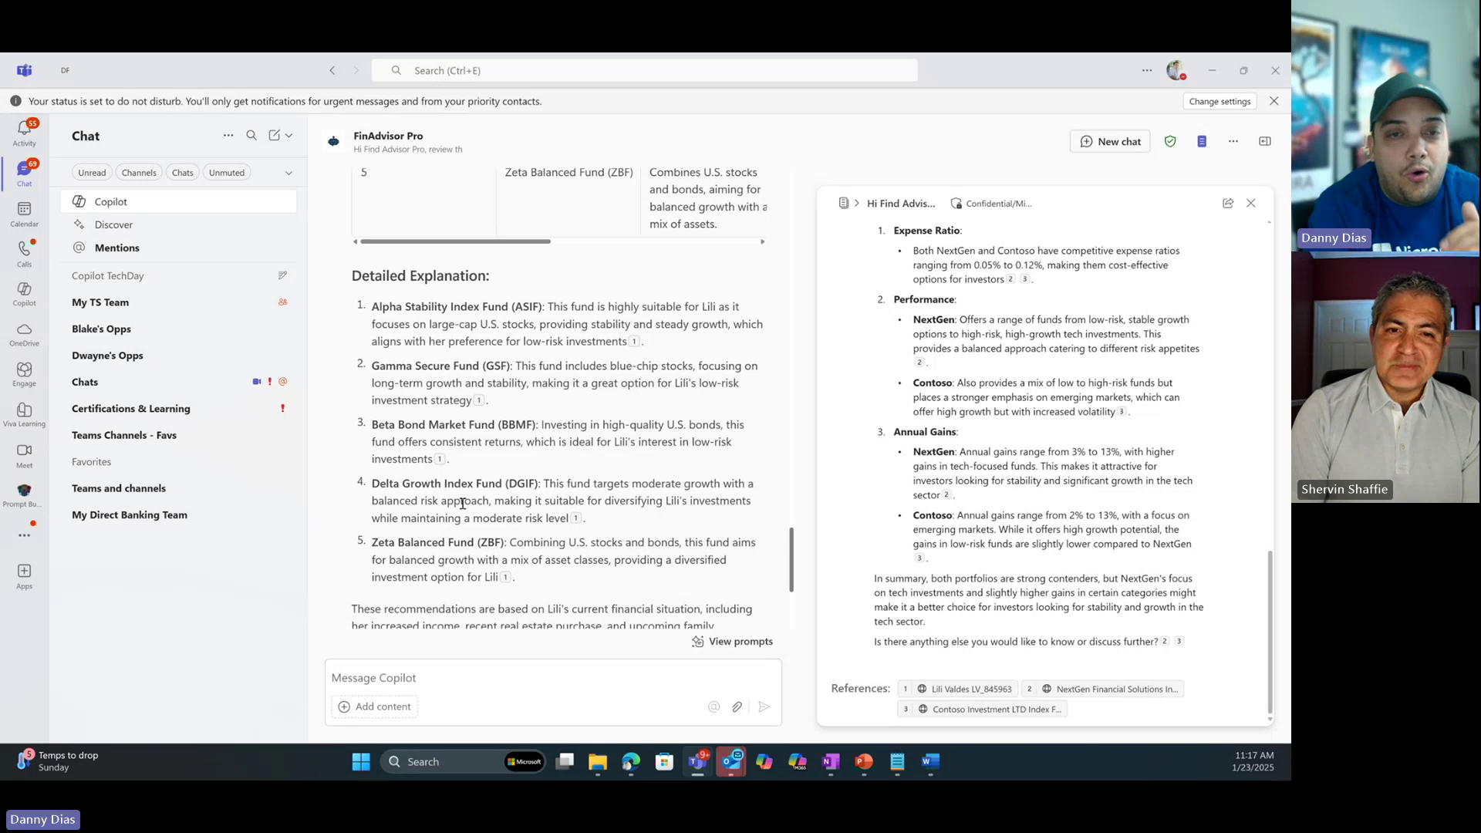
scroll(463, 503, down, 3)
scroll(463, 506, up, 3)
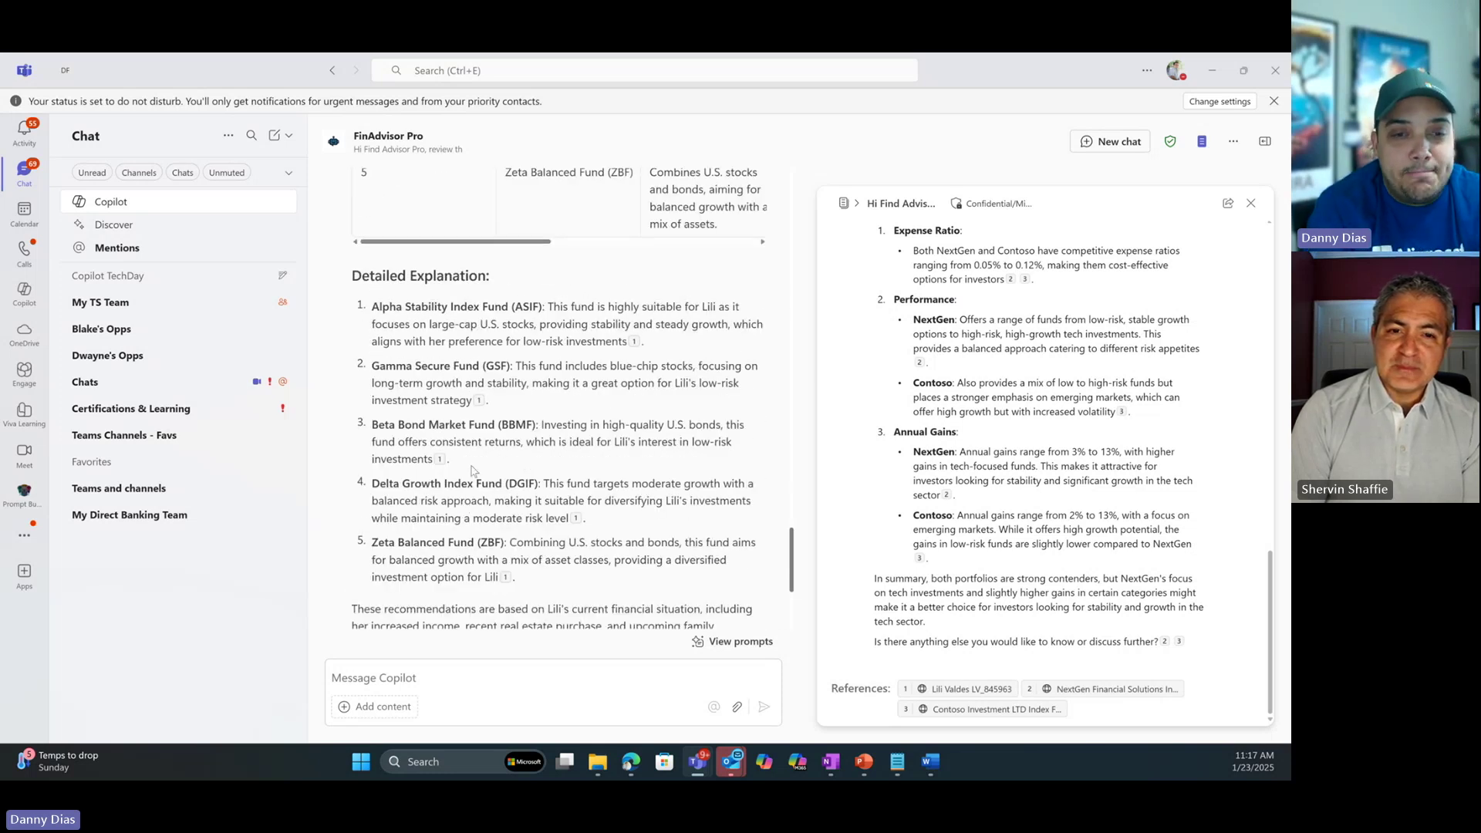
scroll(475, 470, down, 3)
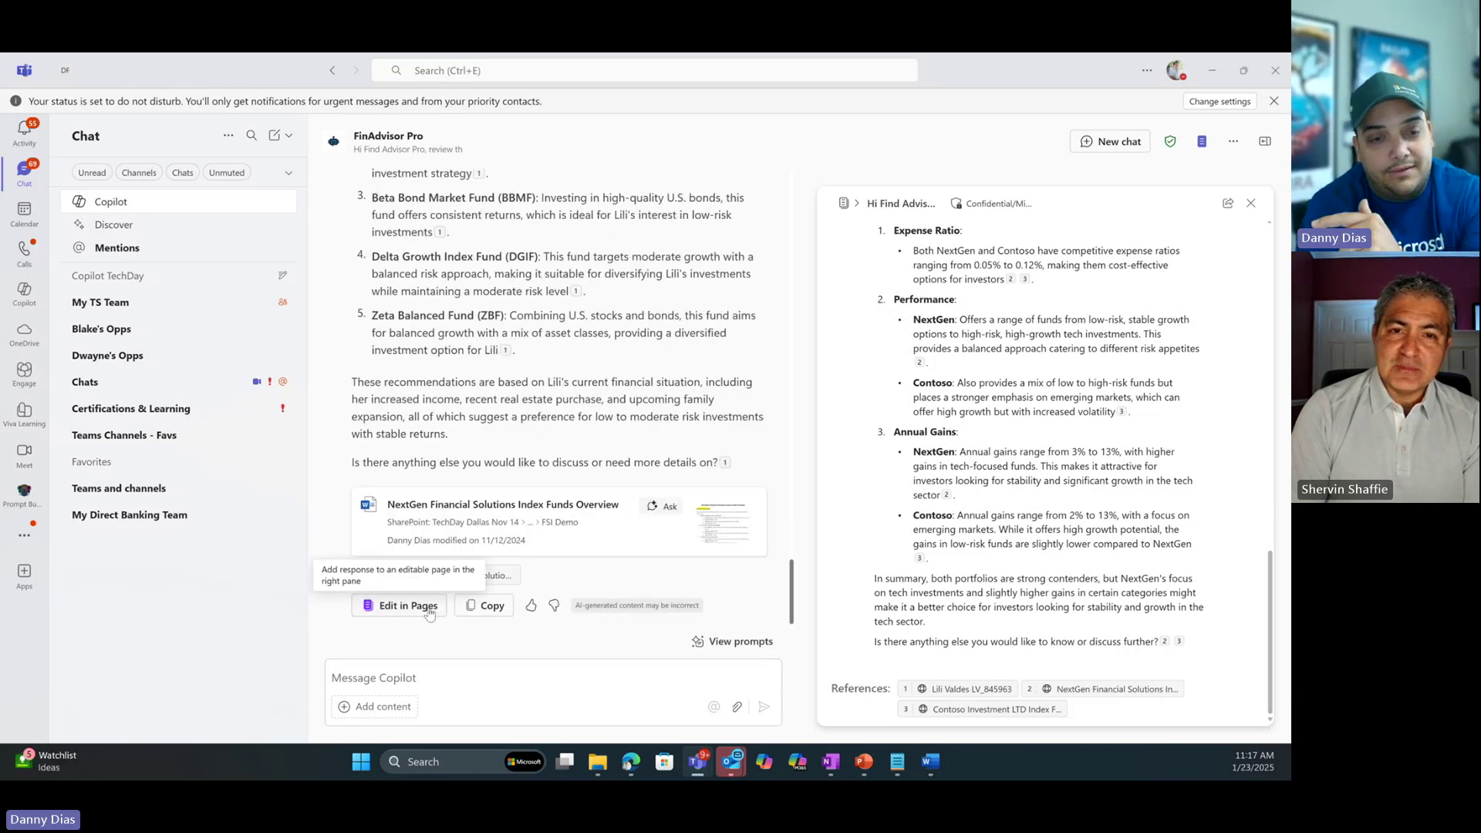
Add the ranked NextGen fund recommendations to the Copilot page and scroll it back to the top.
click(428, 607)
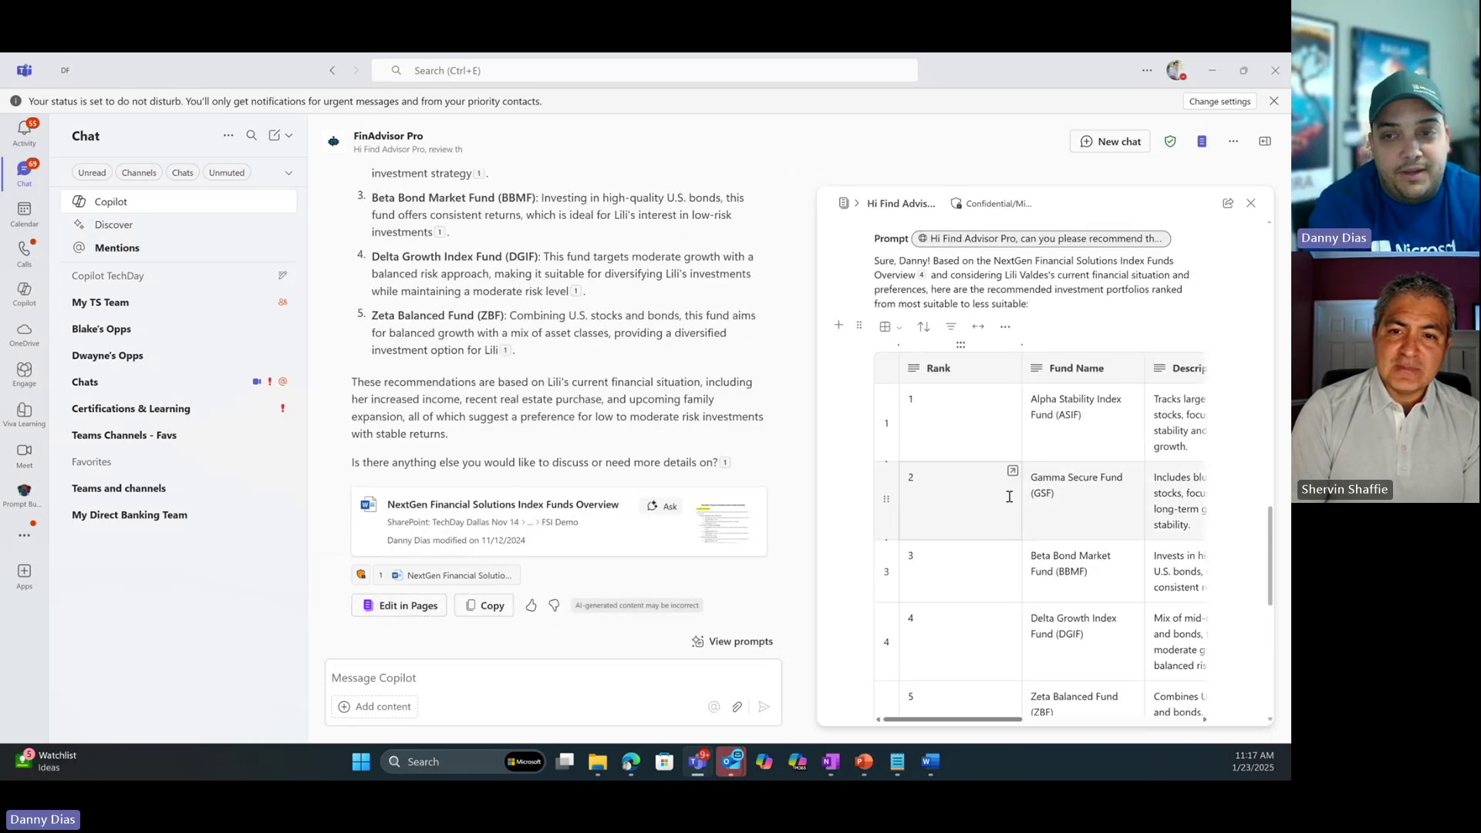
scroll(1058, 400, down, 6)
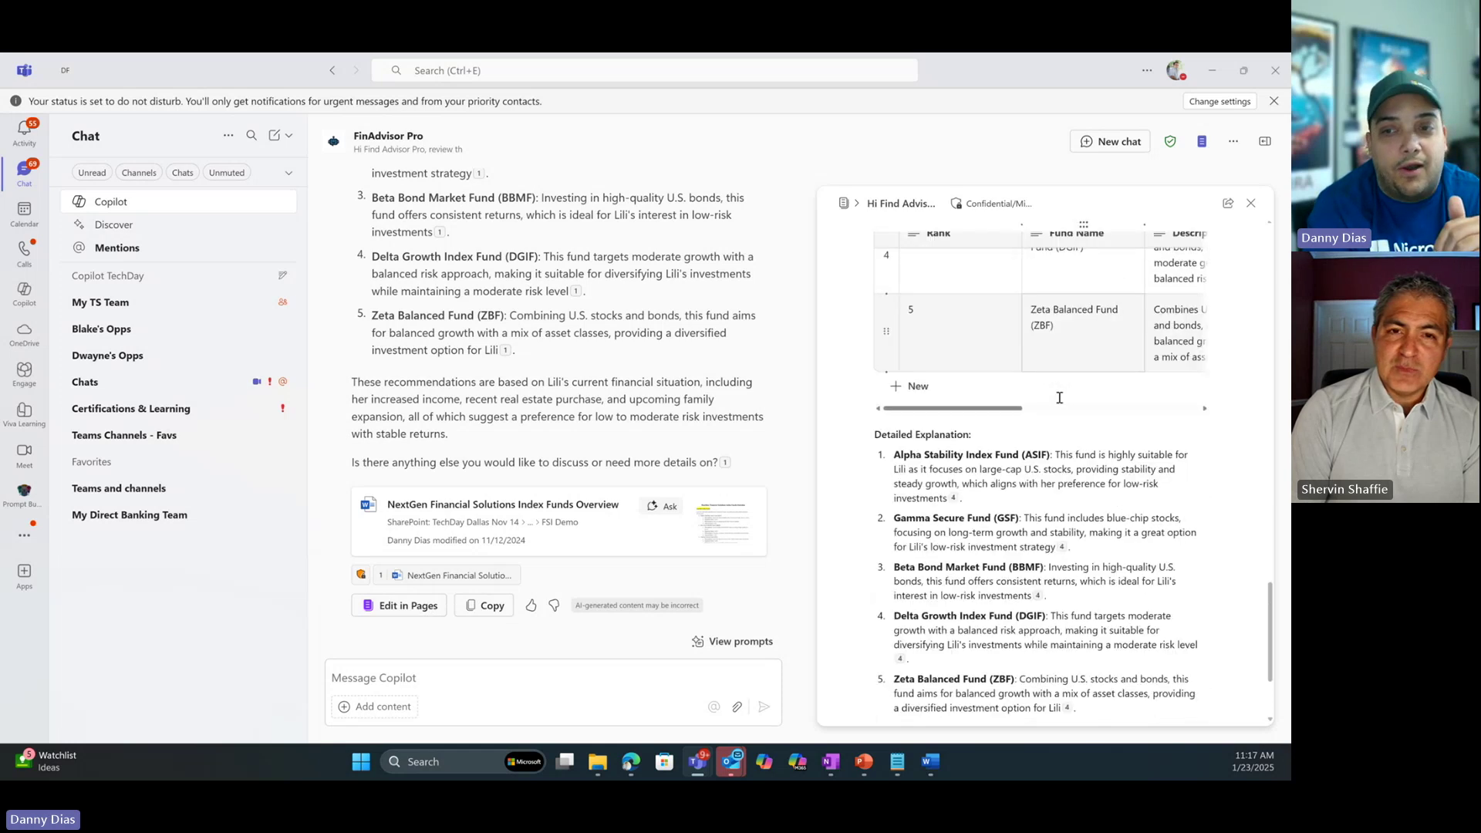
scroll(1062, 422, up, 10)
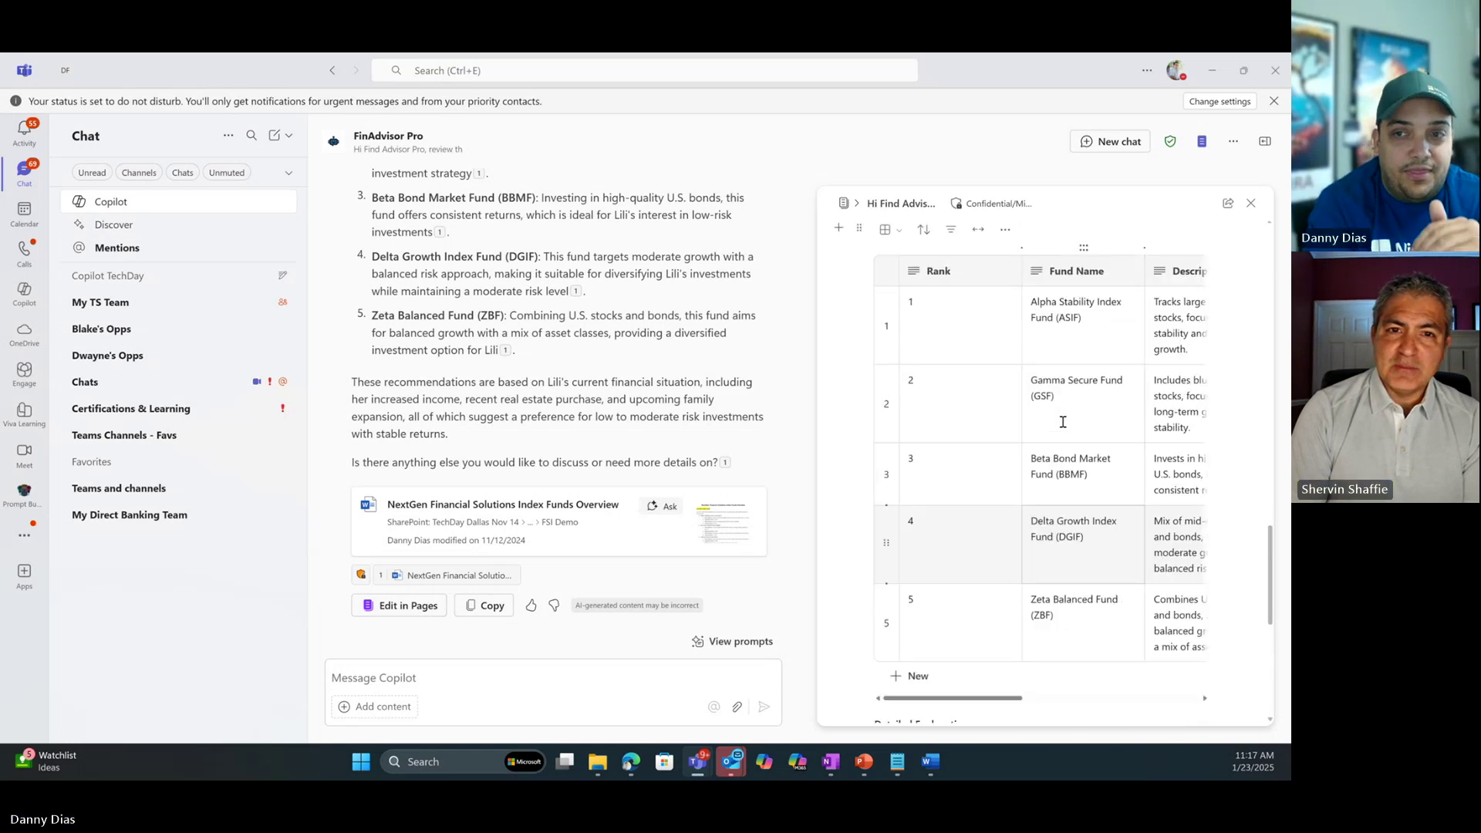
scroll(1063, 422, up, 10)
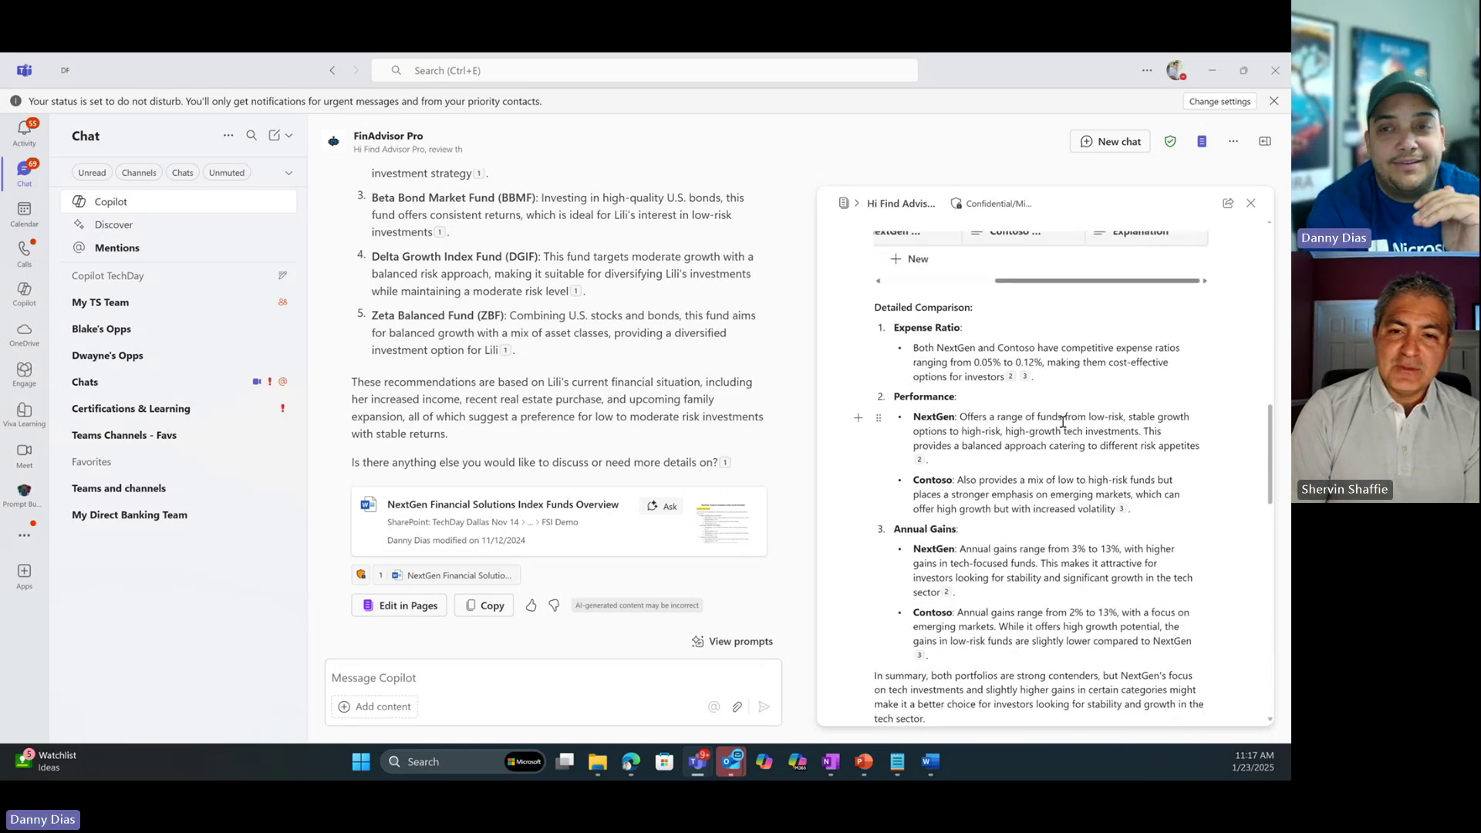
scroll(1065, 425, up, 4)
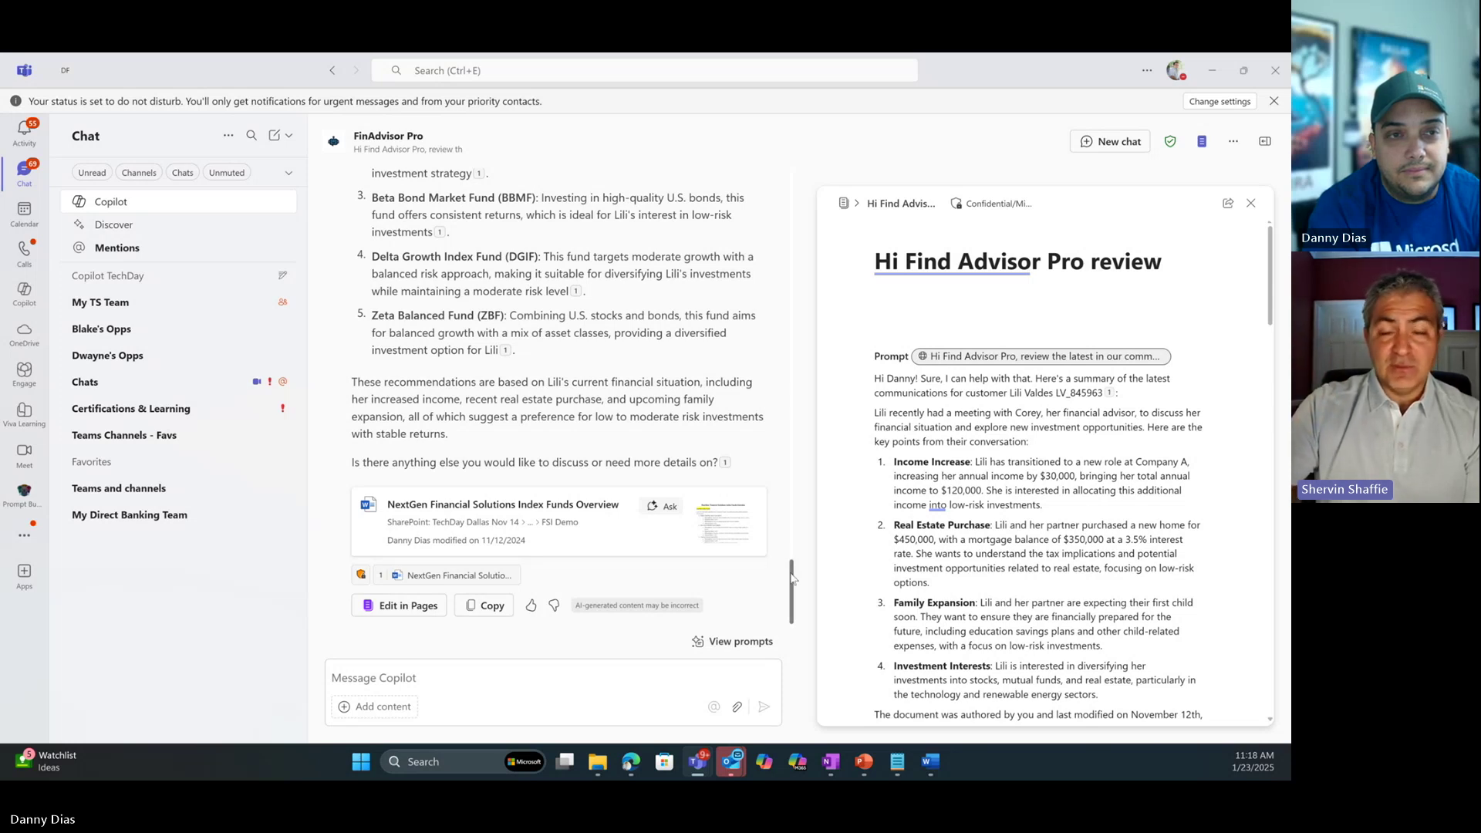
scroll(1007, 470, down, 5)
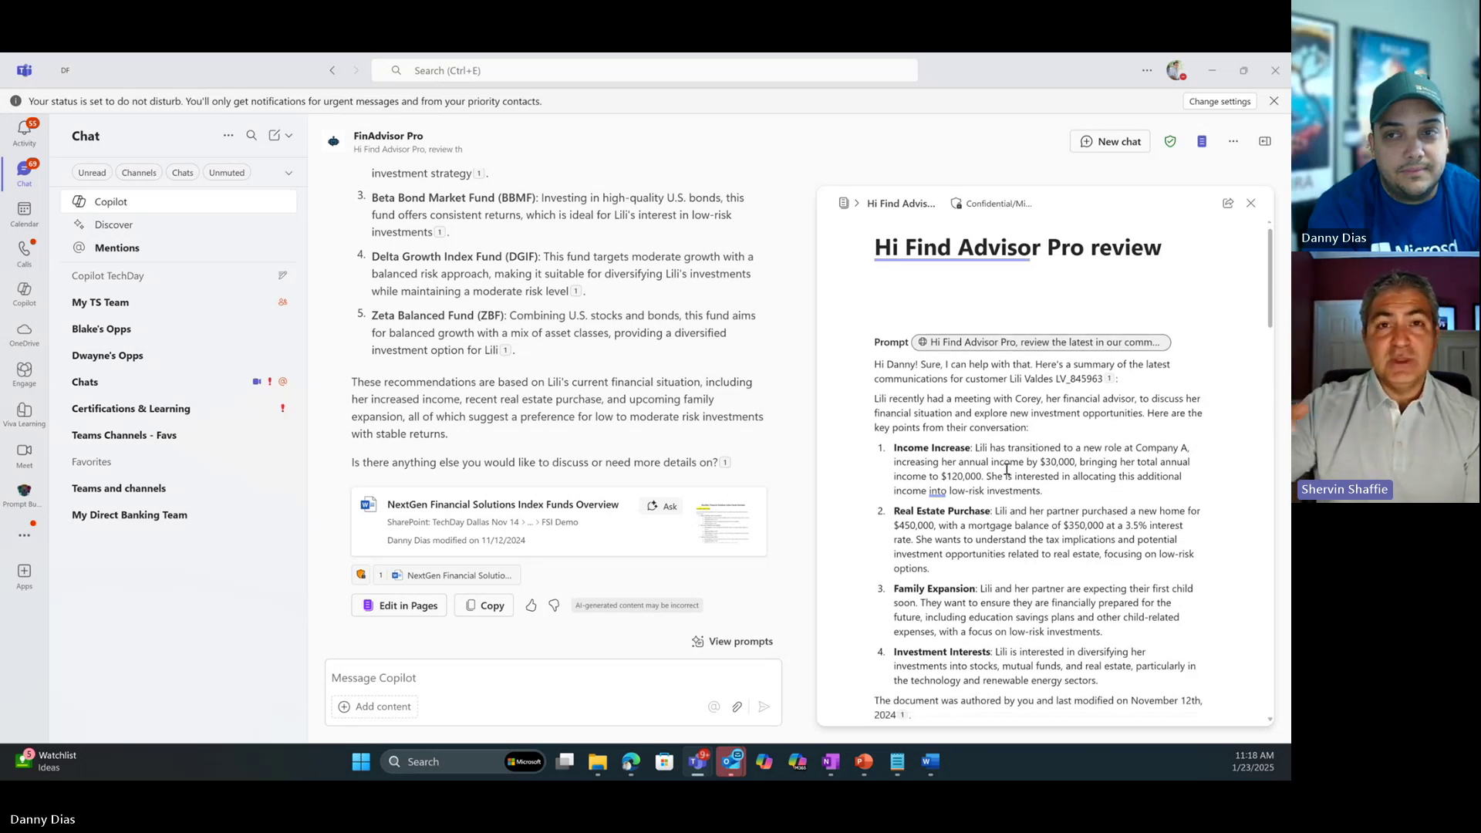
scroll(1007, 469, down, 4)
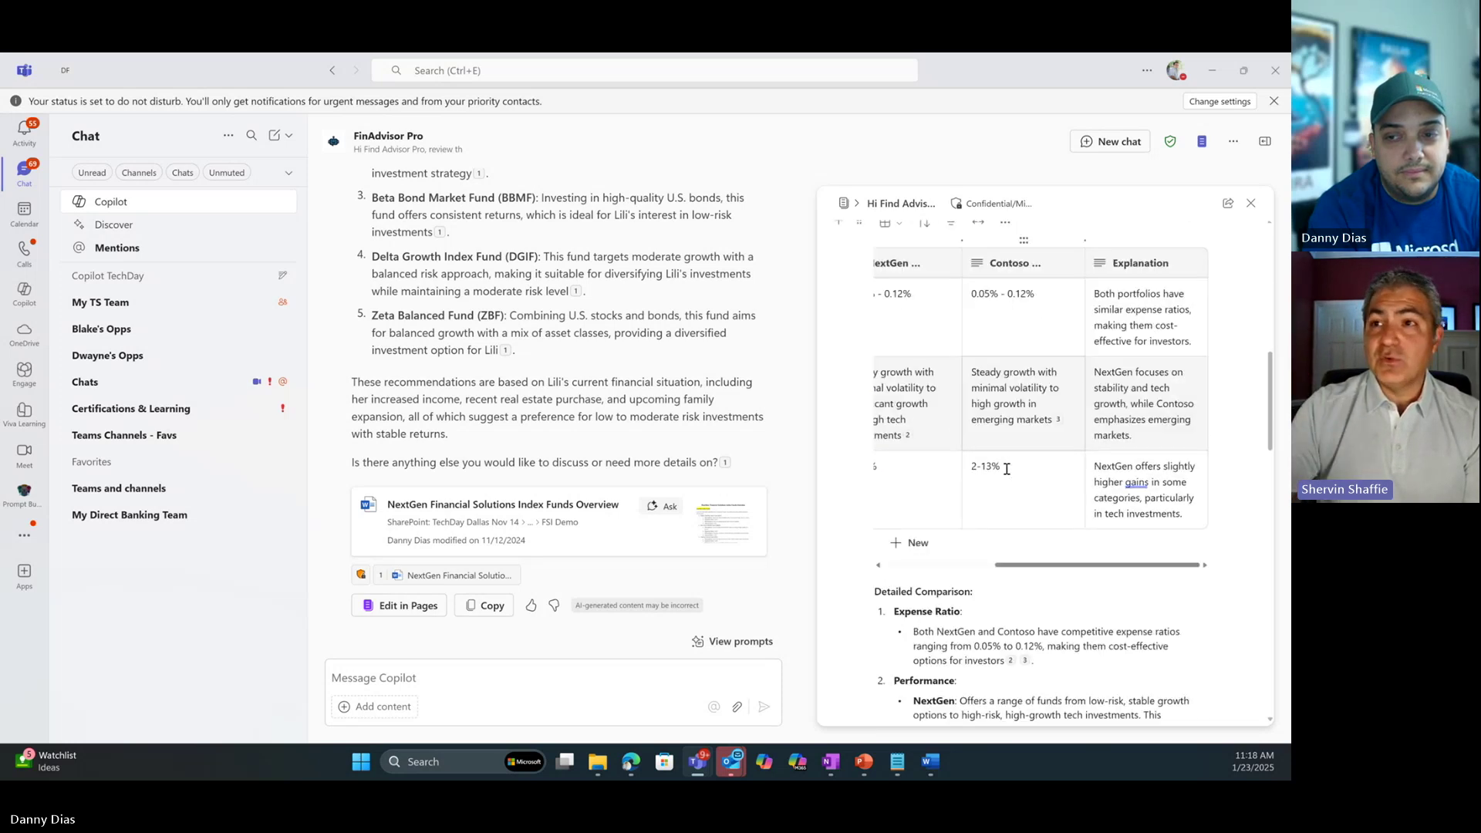
scroll(957, 461, left, 5)
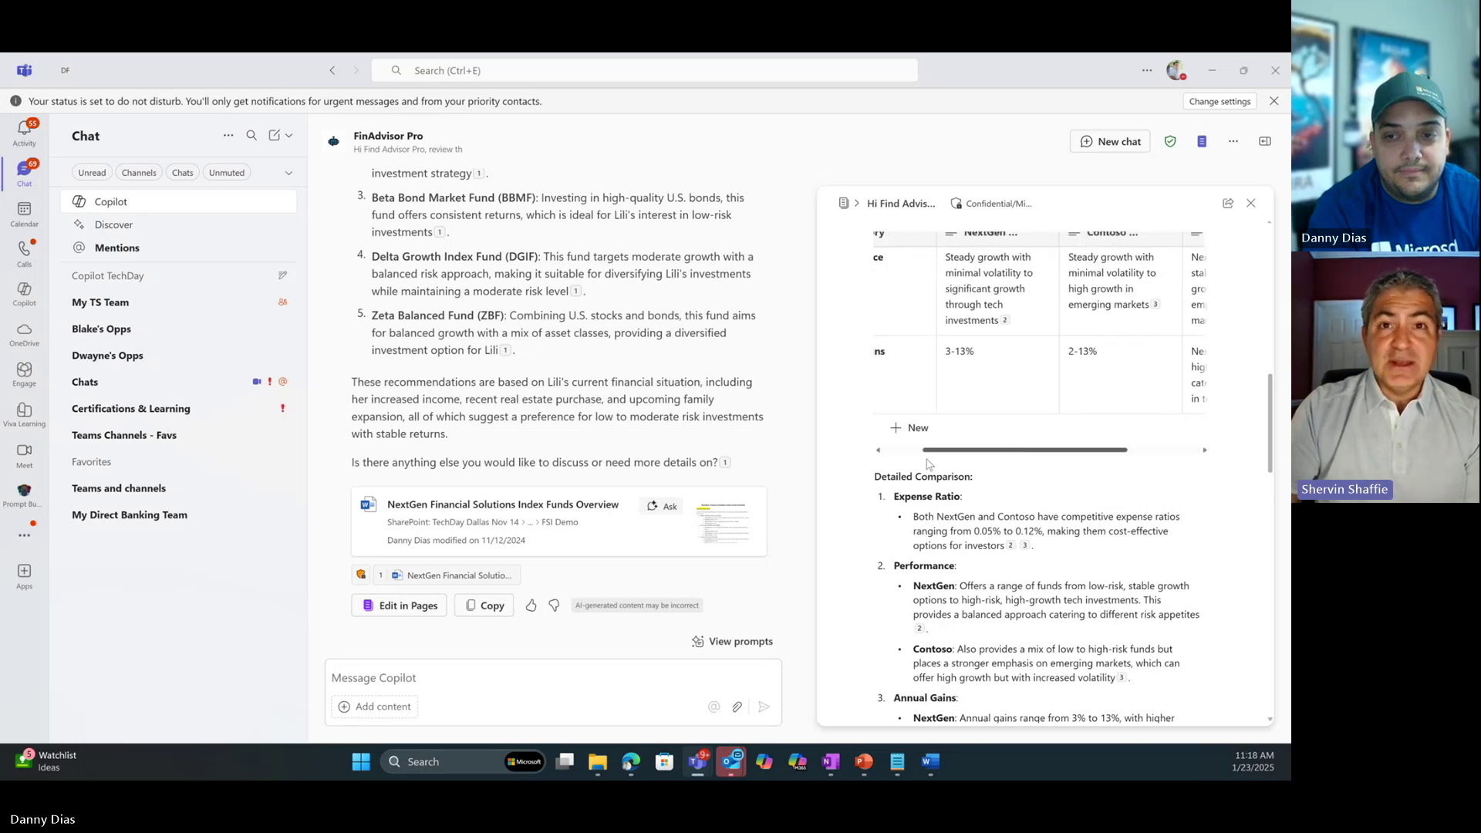
scroll(964, 521, up, 3)
scroll(963, 521, up, 6)
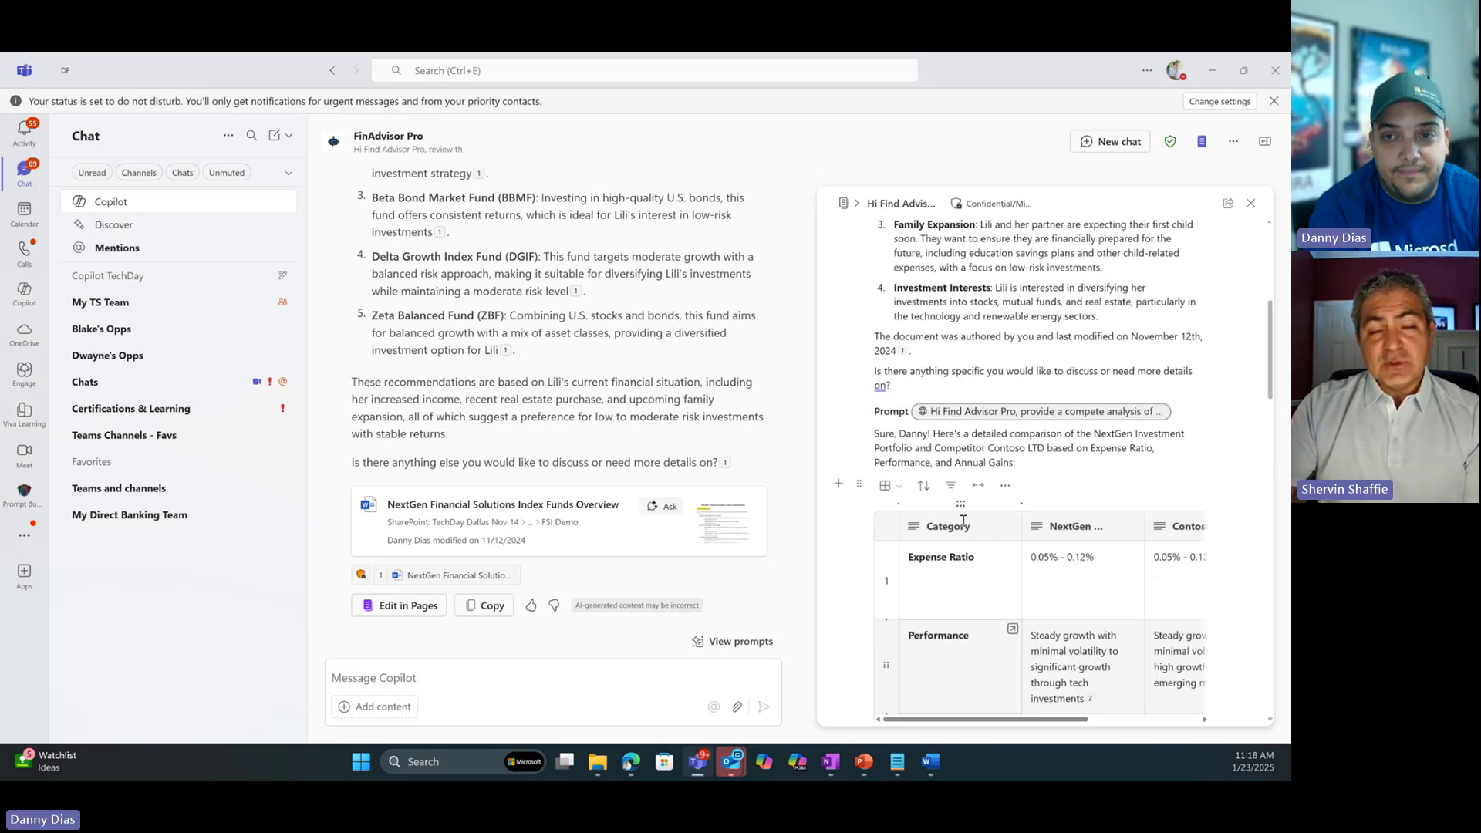
scroll(963, 521, down, 4)
scroll(964, 520, down, 1)
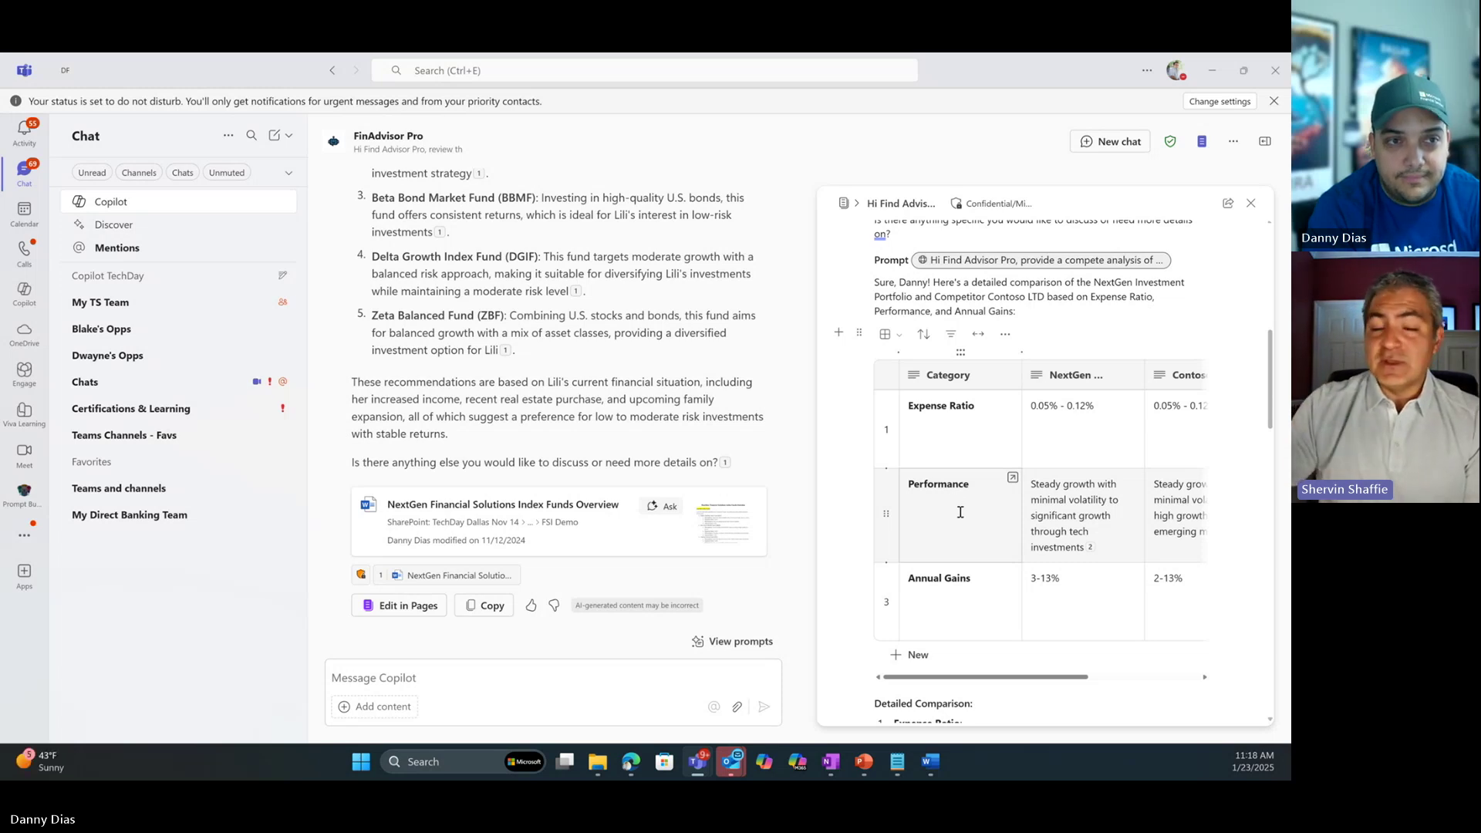
scroll(961, 512, down, 5)
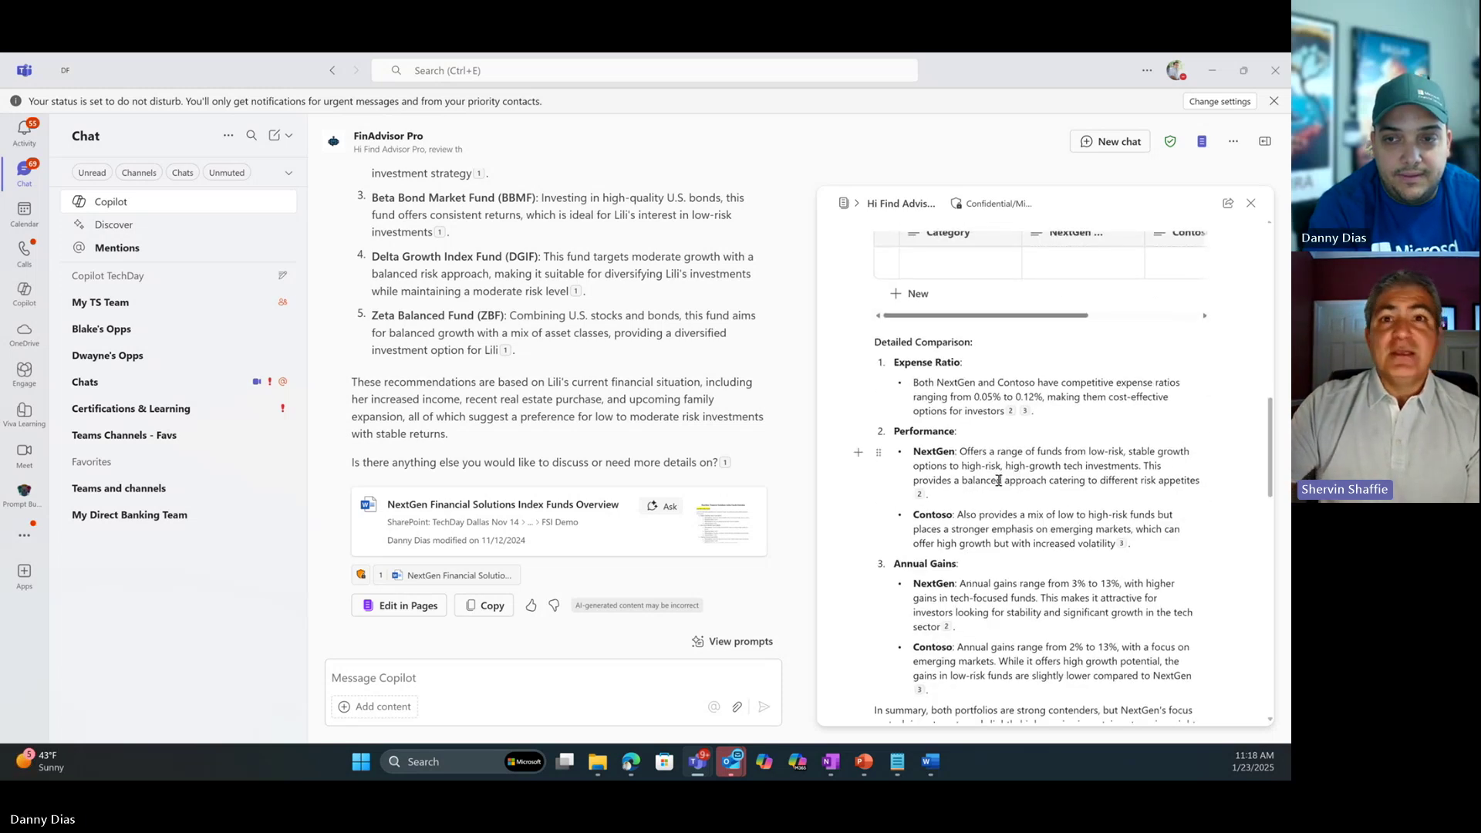
scroll(998, 480, down, 8)
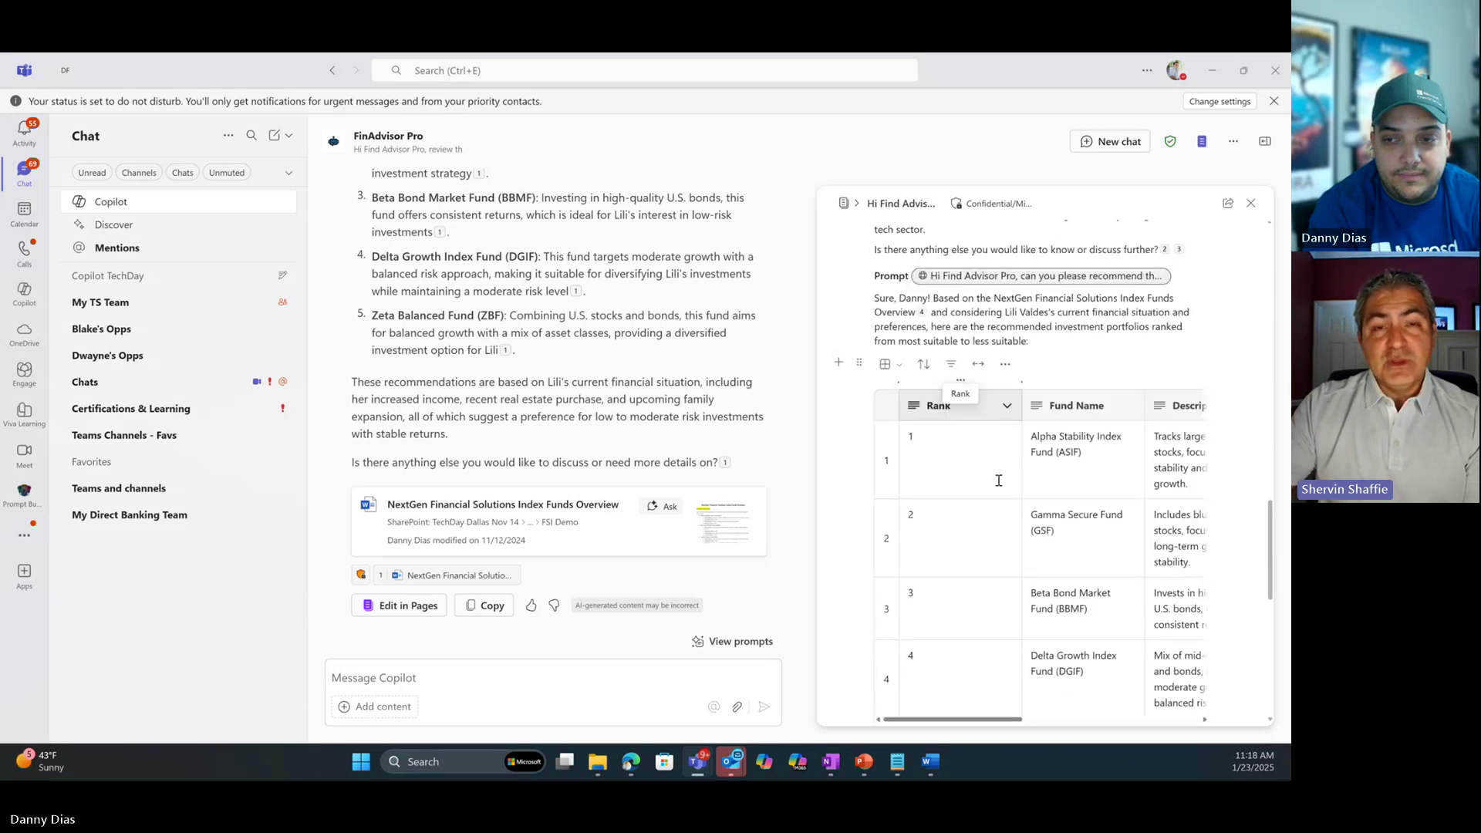
scroll(998, 481, down, 1)
drag(1039, 719, 991, 718)
scroll(980, 575, down, 3)
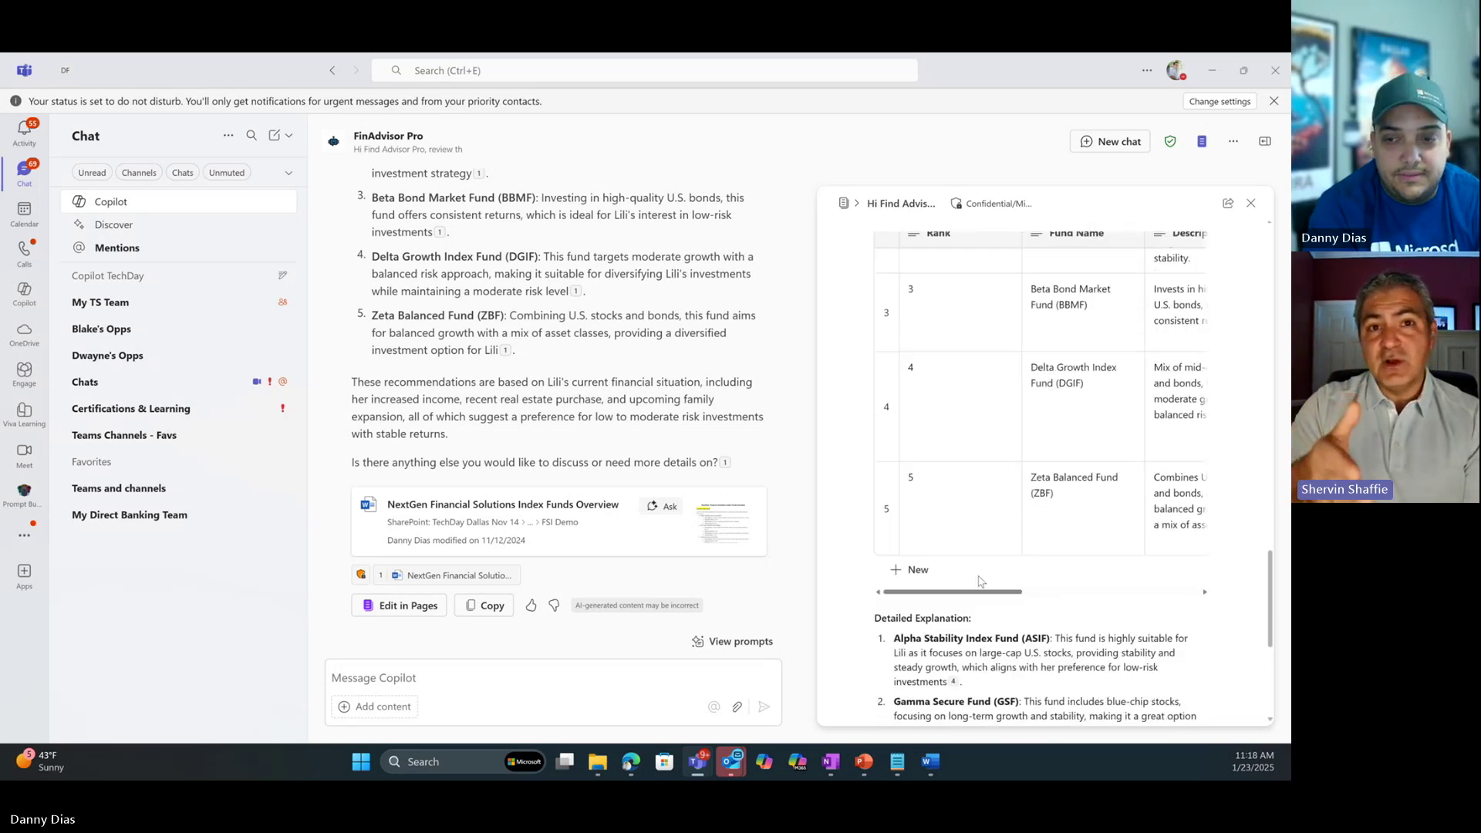
scroll(980, 580, down, 1)
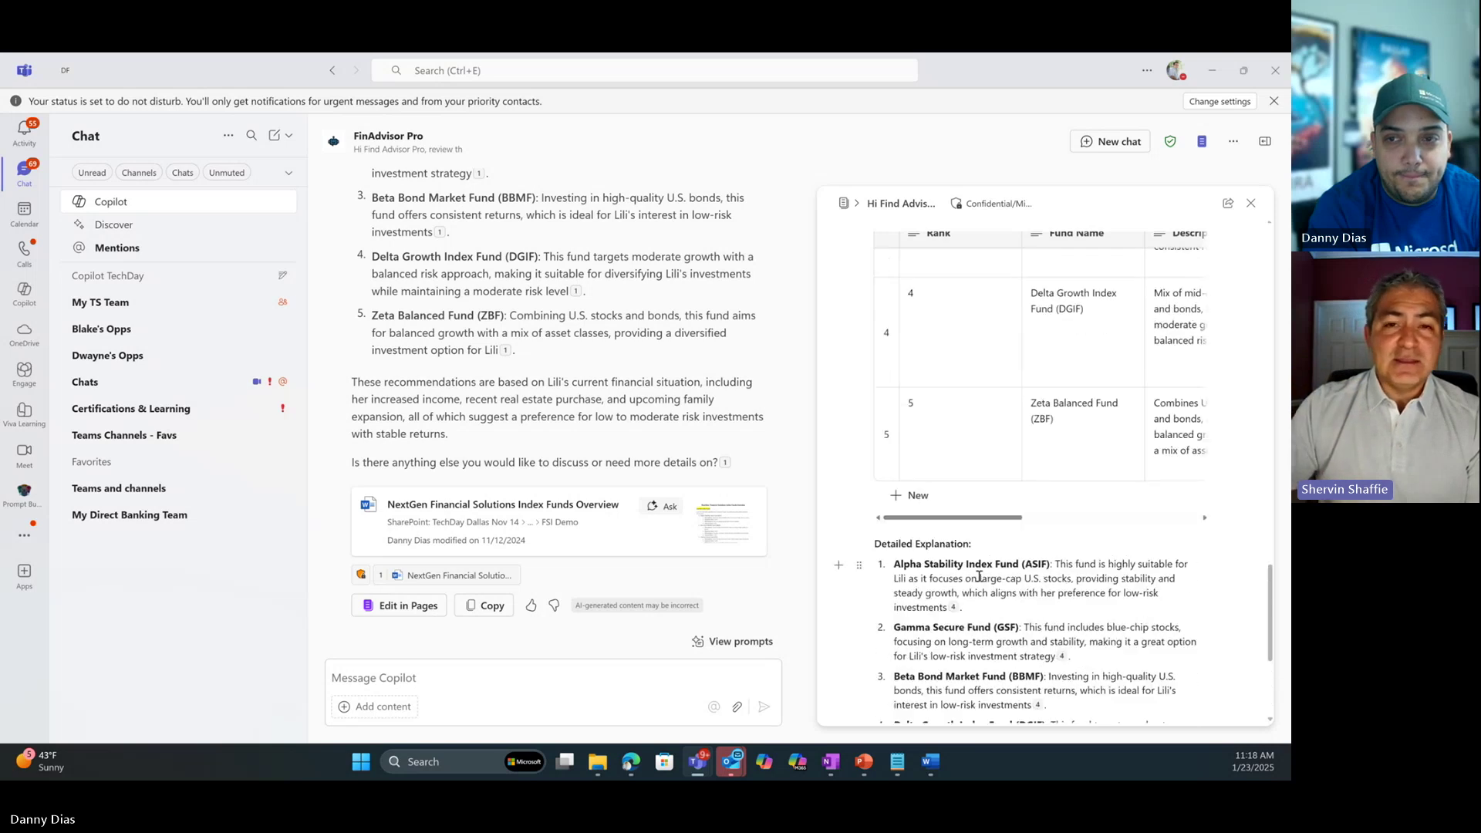
scroll(979, 577, up, 5)
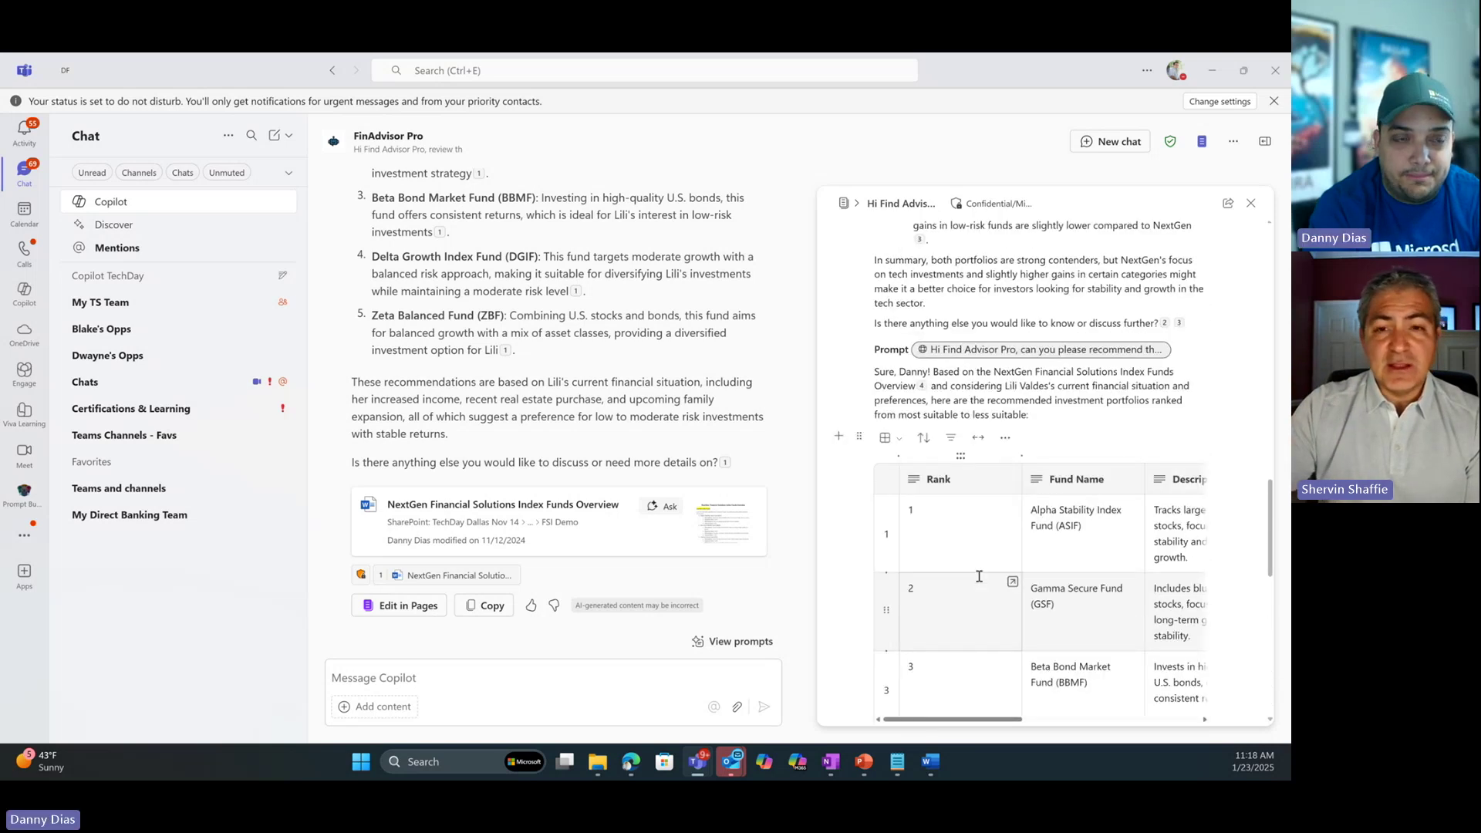
scroll(979, 576, up, 2)
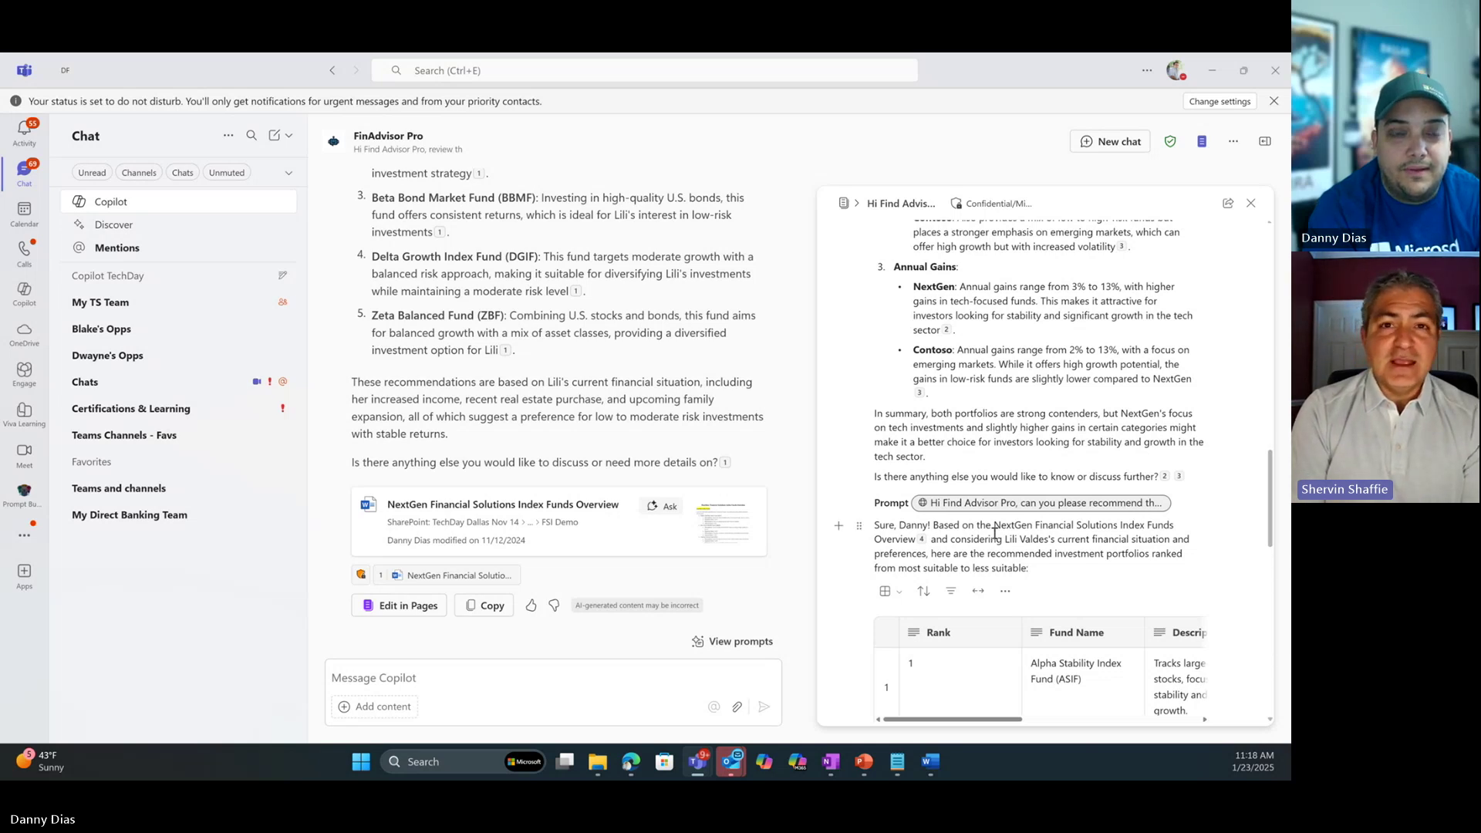
scroll(994, 533, down, 2)
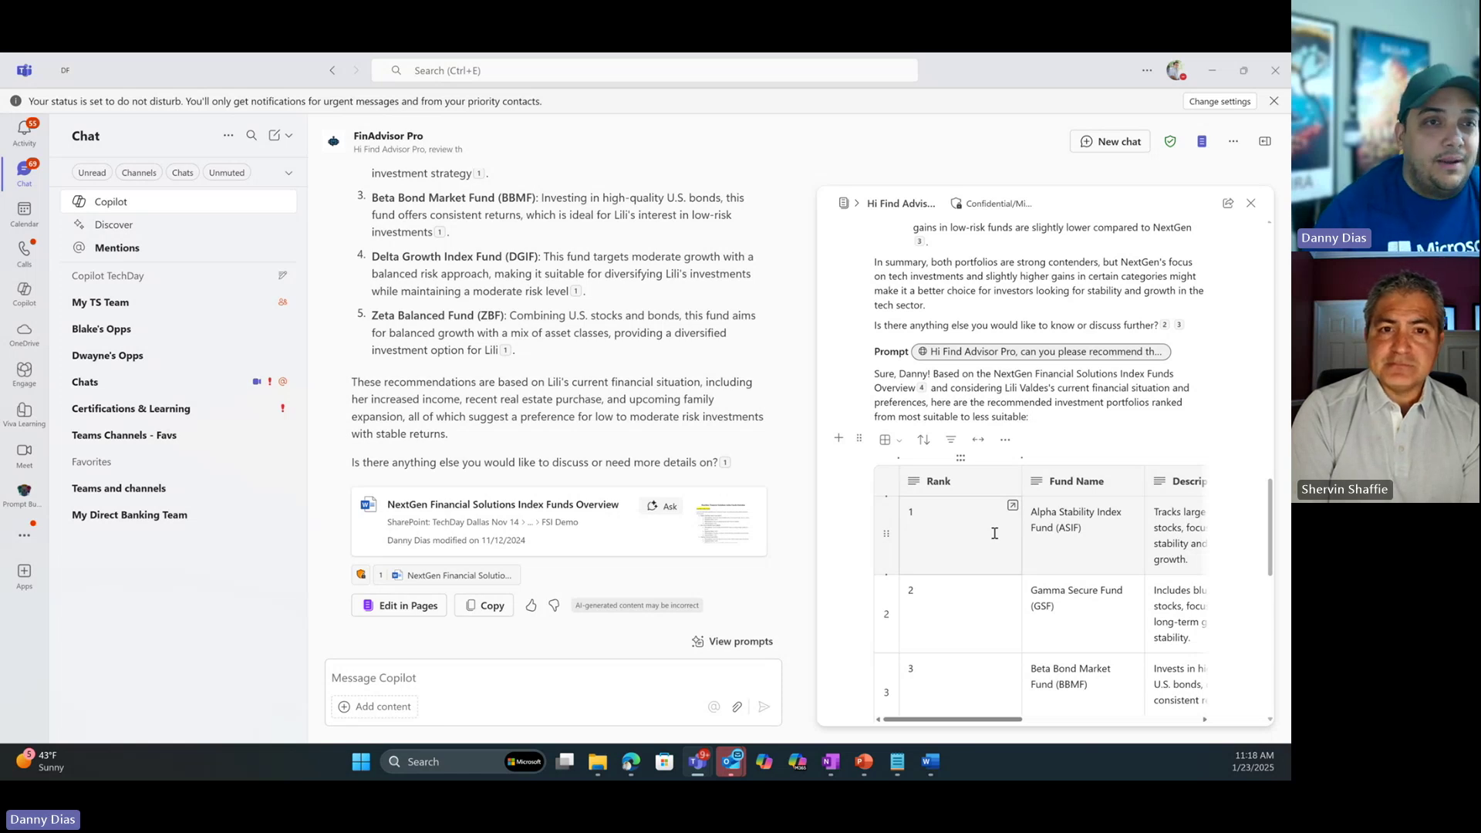
scroll(995, 534, up, 15)
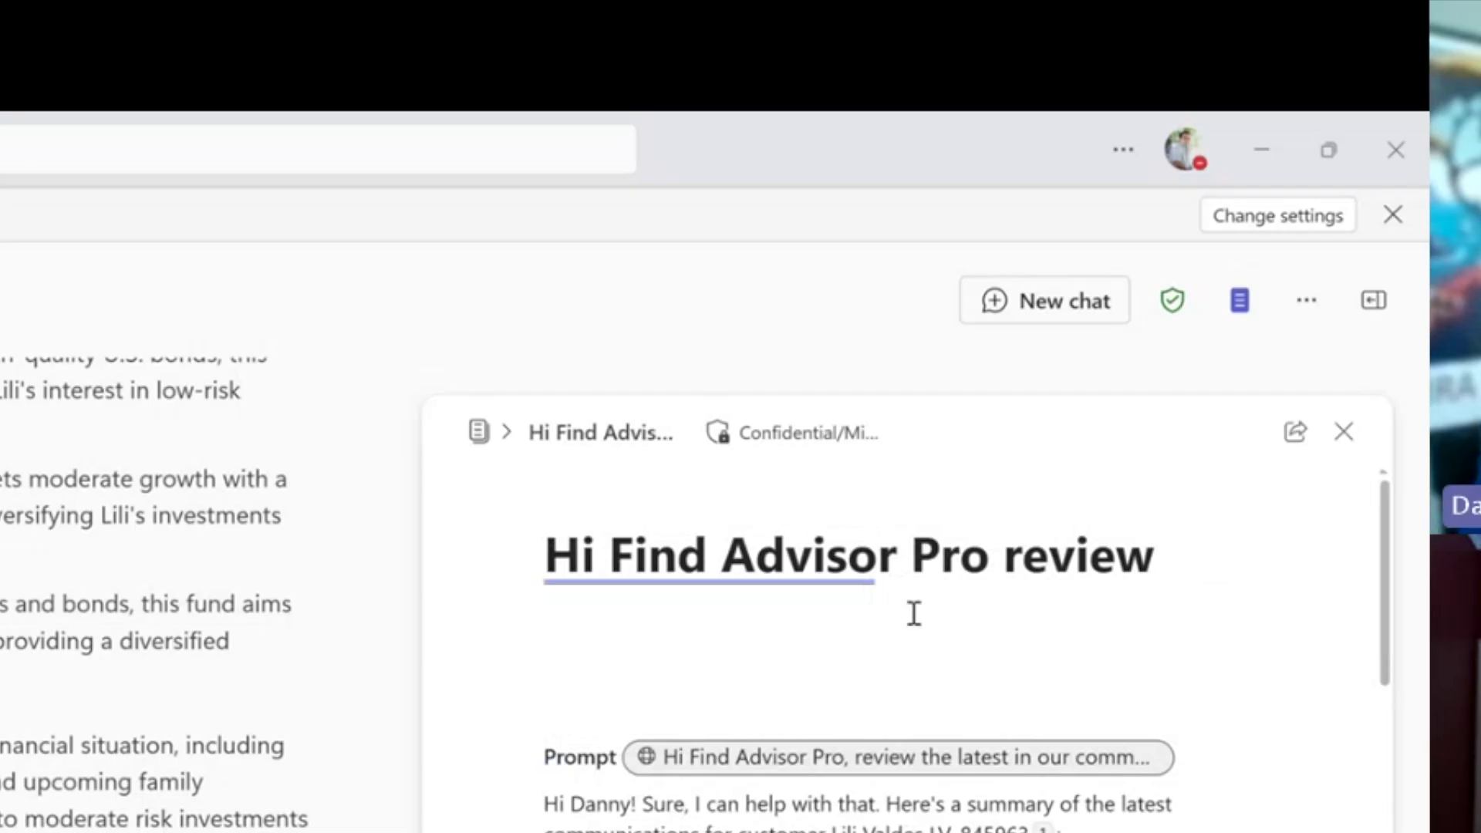
mouse_move(996, 209)
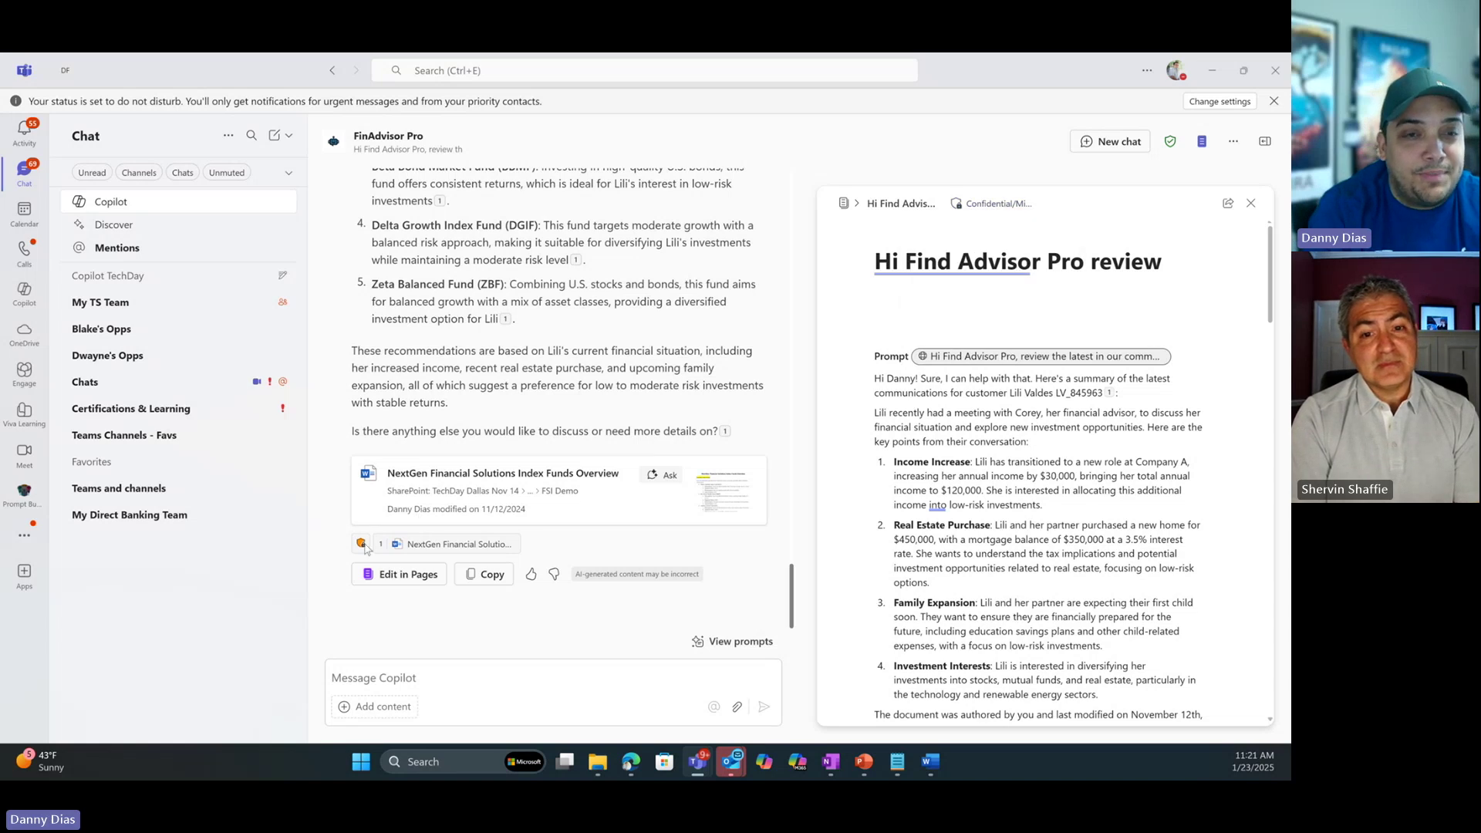
mouse_move(362, 546)
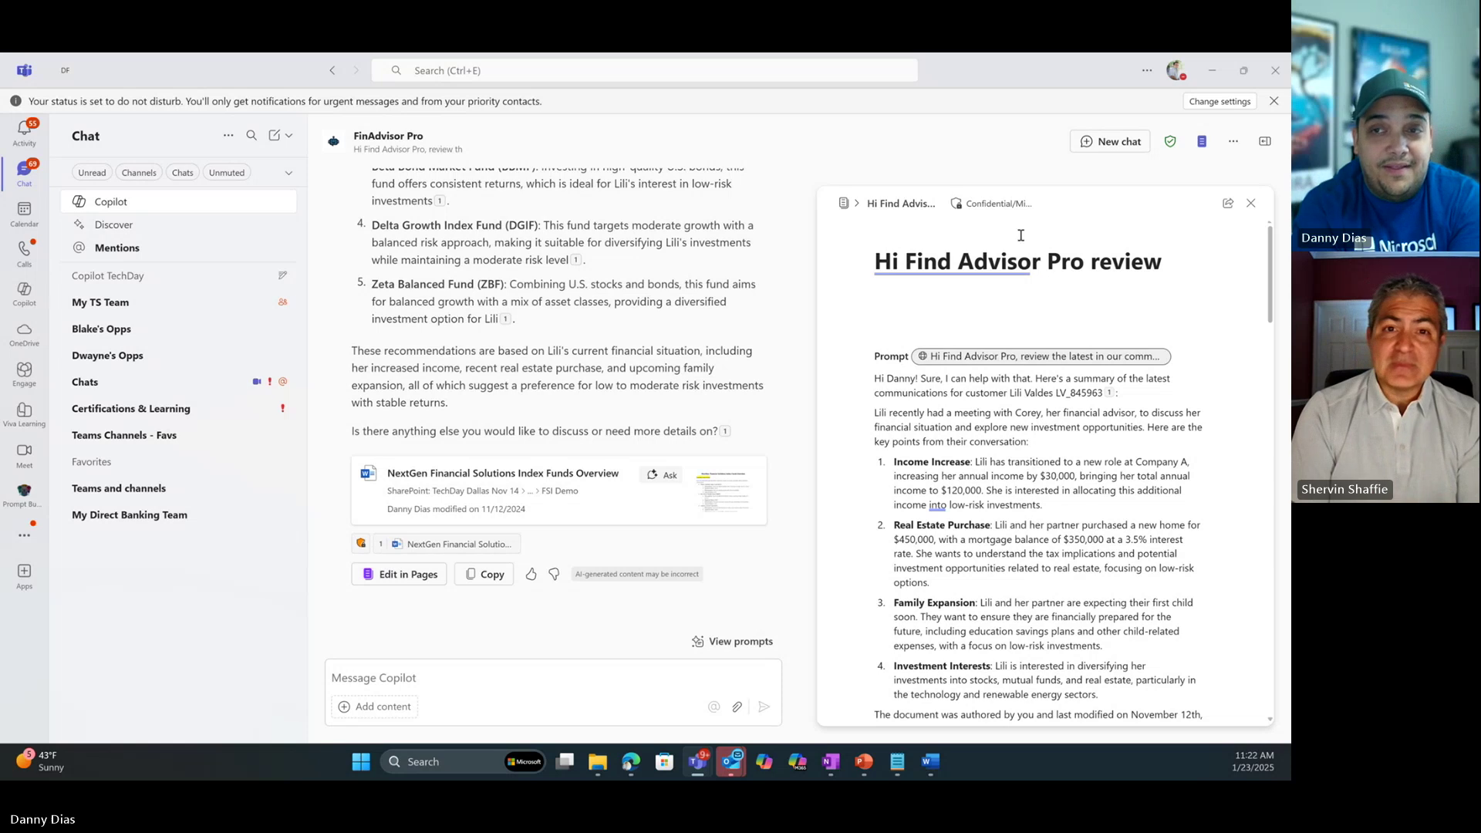
mouse_move(1007, 209)
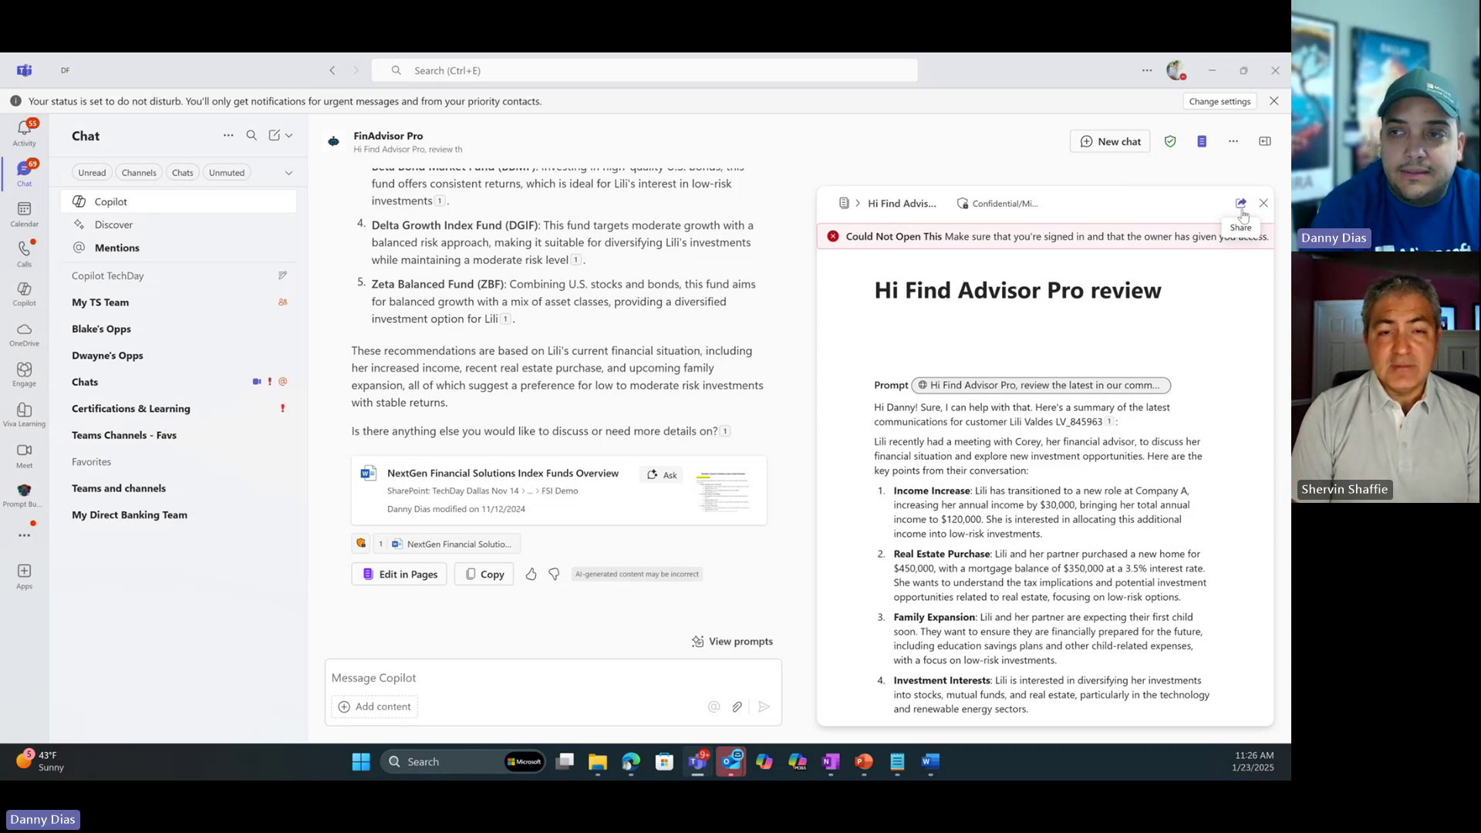
Copy the page as a component link restricted to People you choose, granted to one colleague.
click(1242, 205)
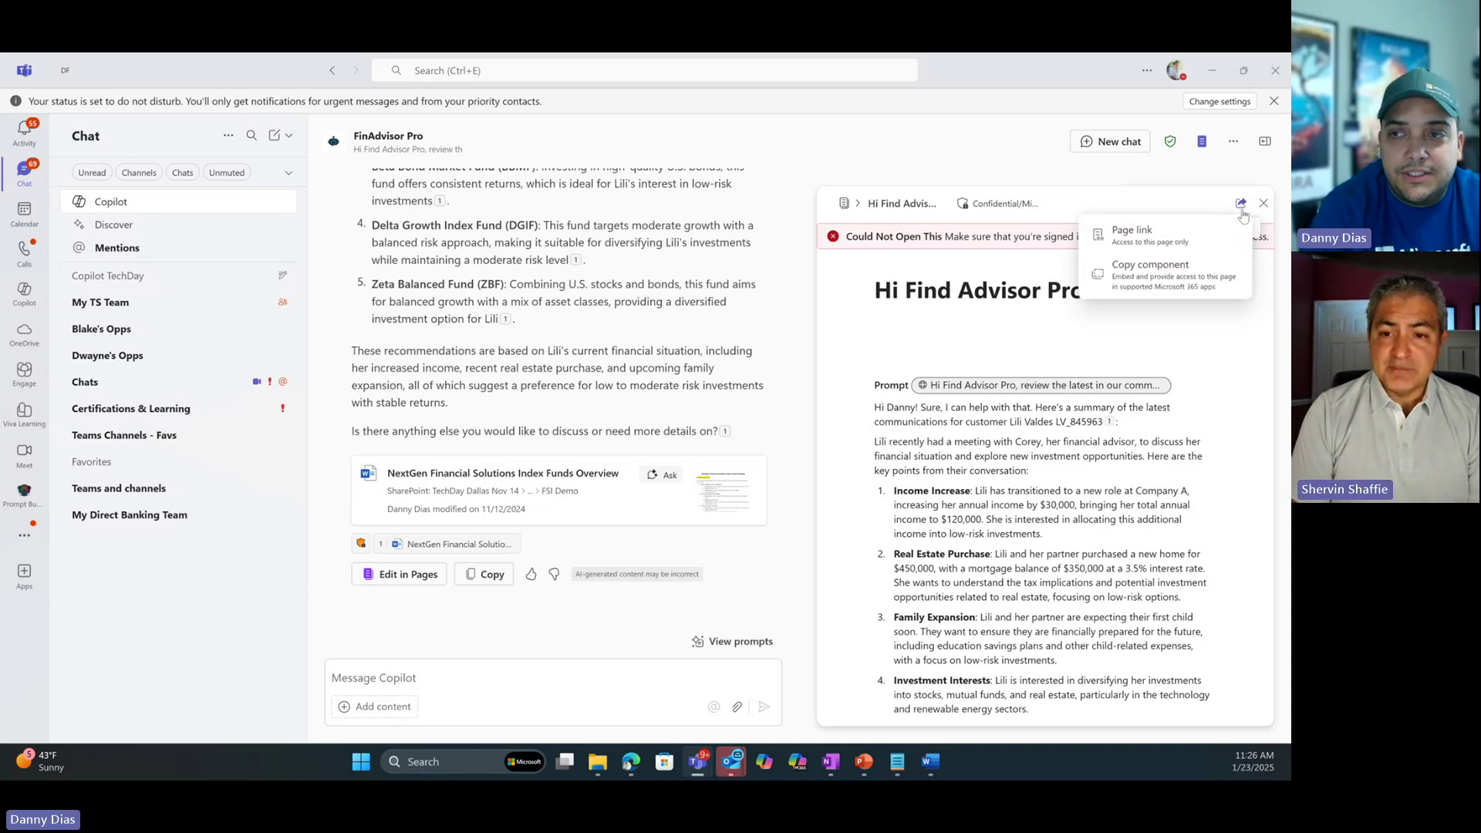
click(1176, 276)
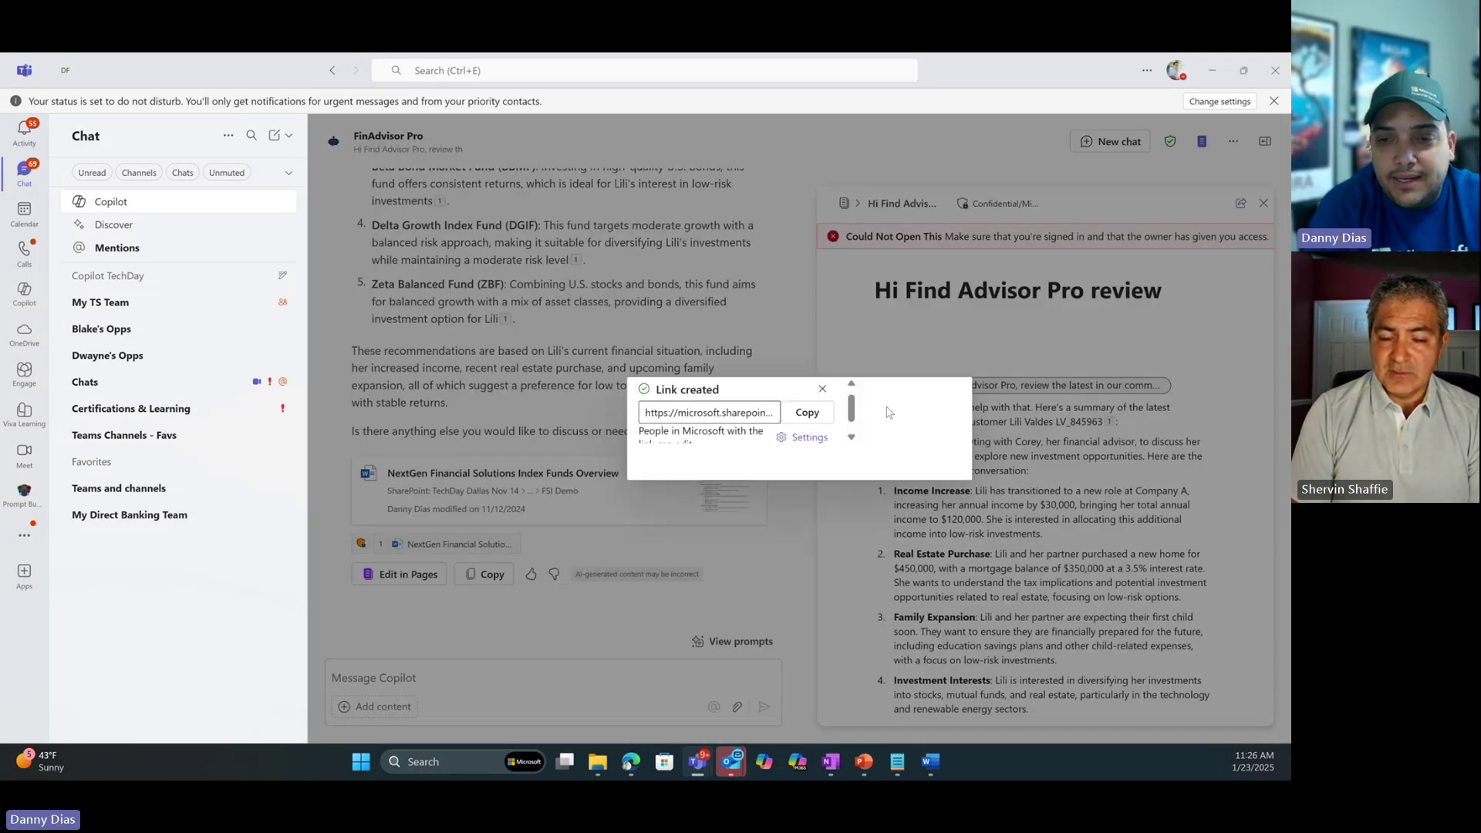
click(931, 453)
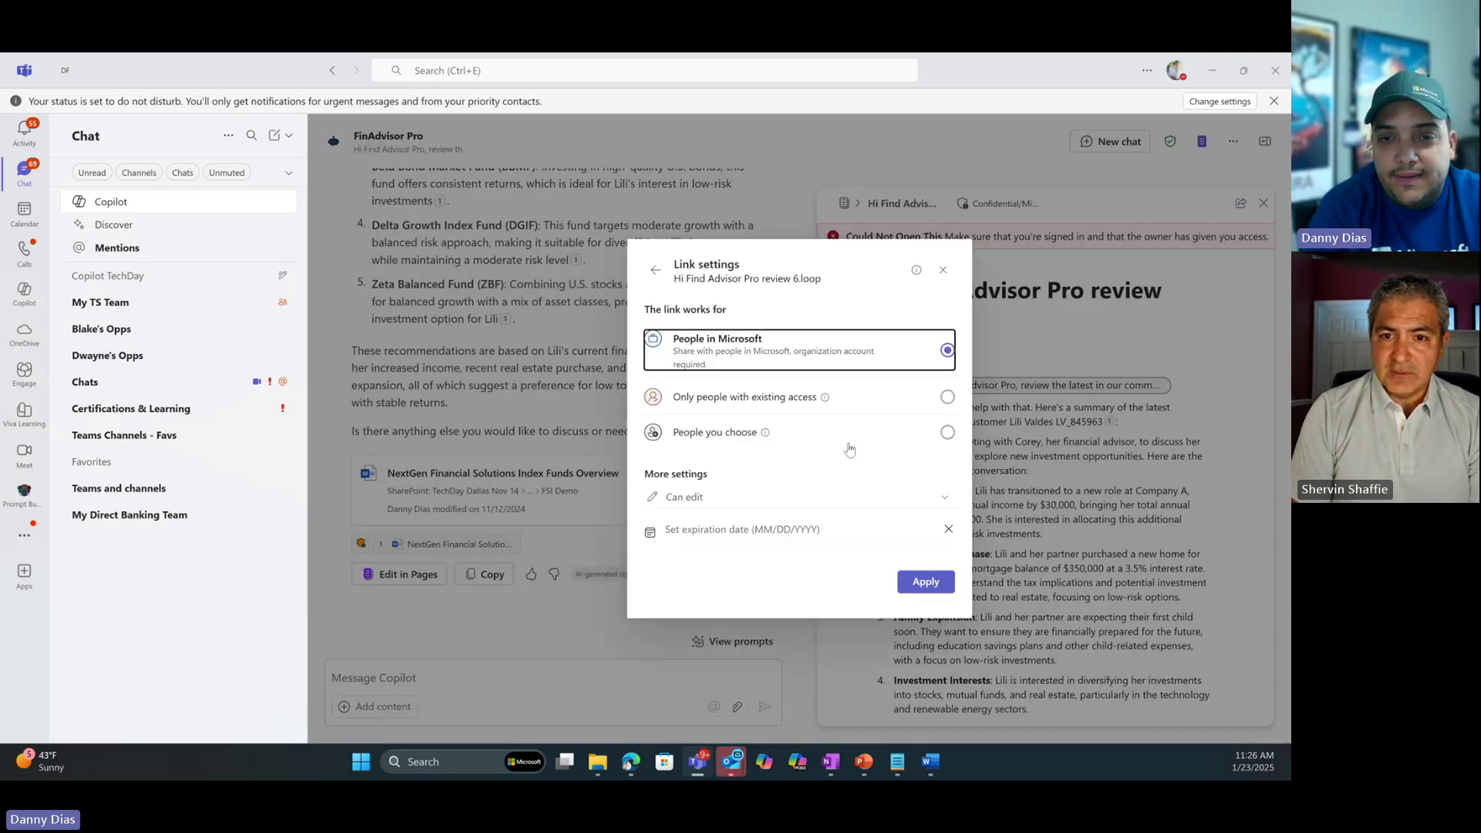
click(689, 439)
click(714, 443)
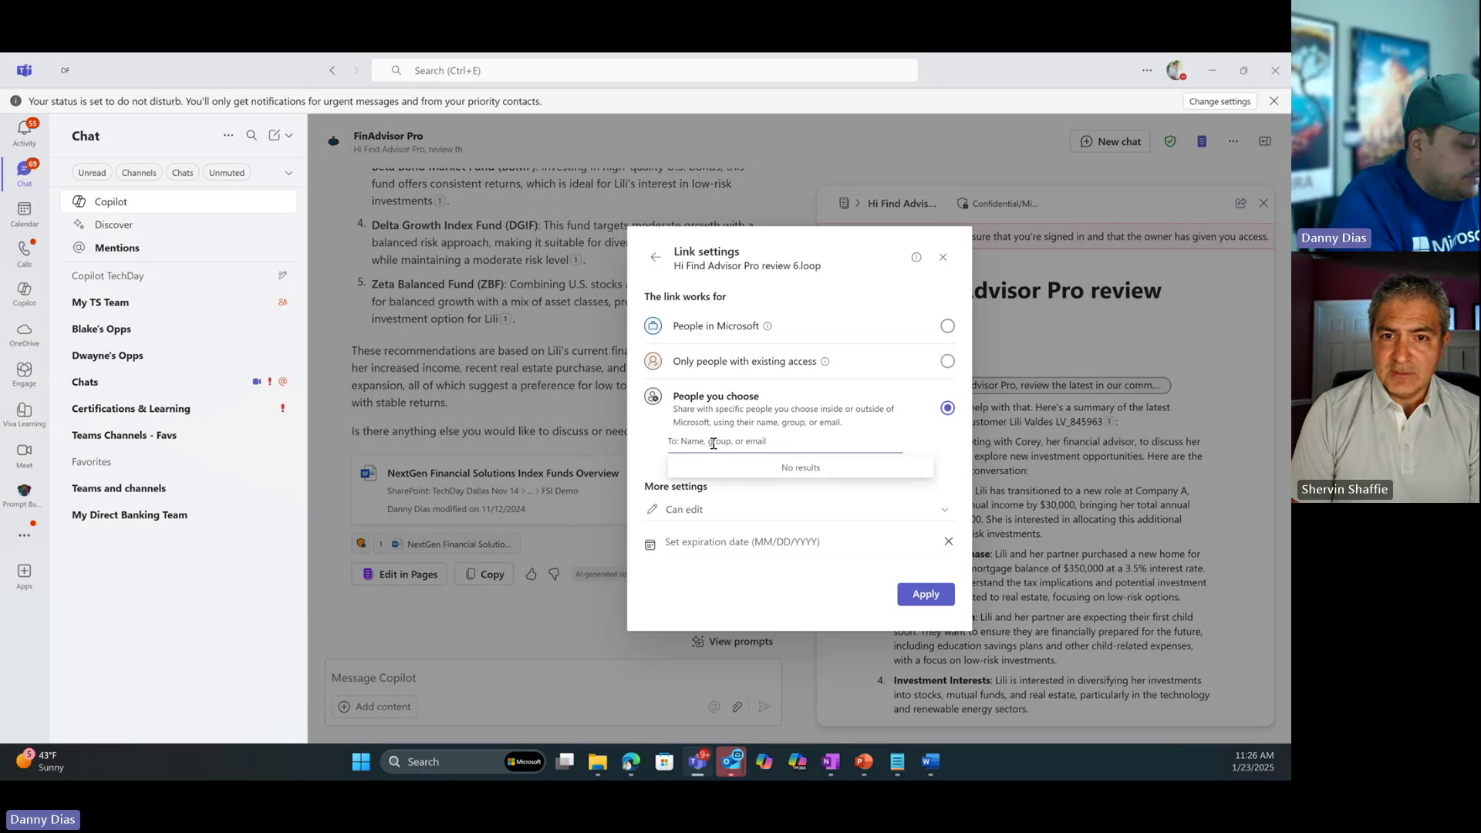
text(shervi)
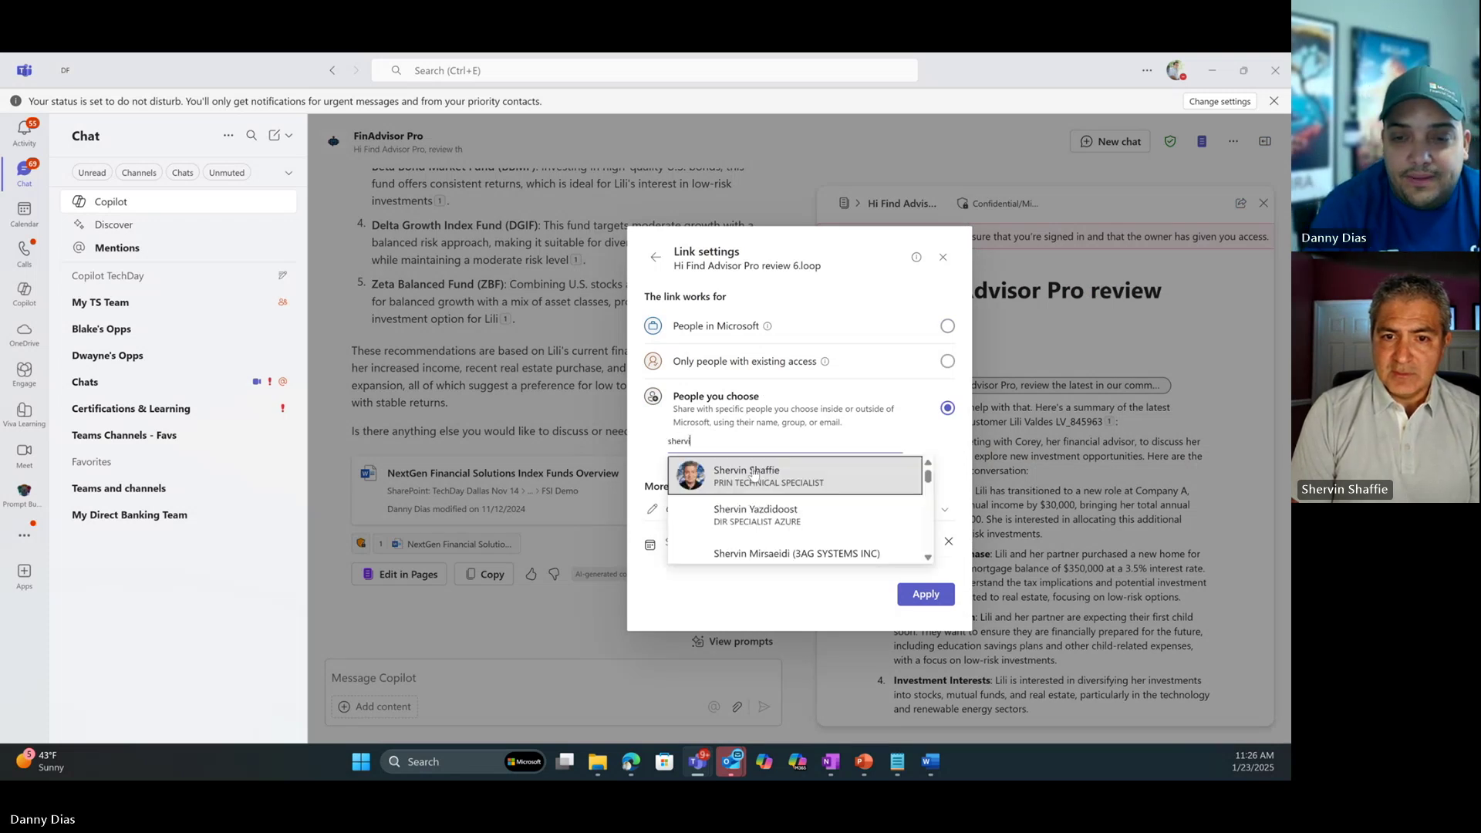
click(753, 476)
click(929, 610)
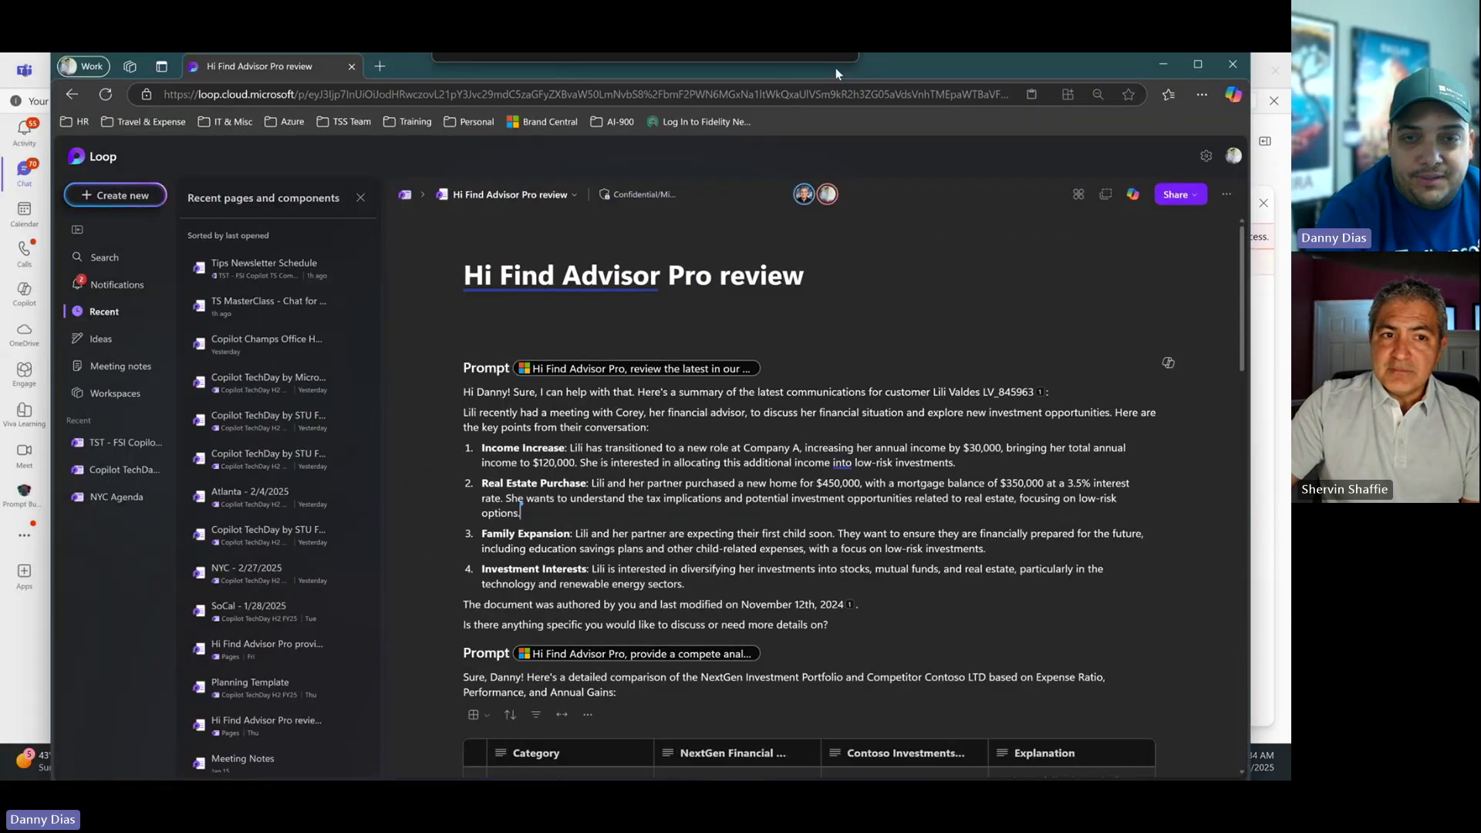
Reposition the Loop browser window and briefly open, then dismiss, Rewrite with Copilot on the summary.
drag(836, 68, 870, 72)
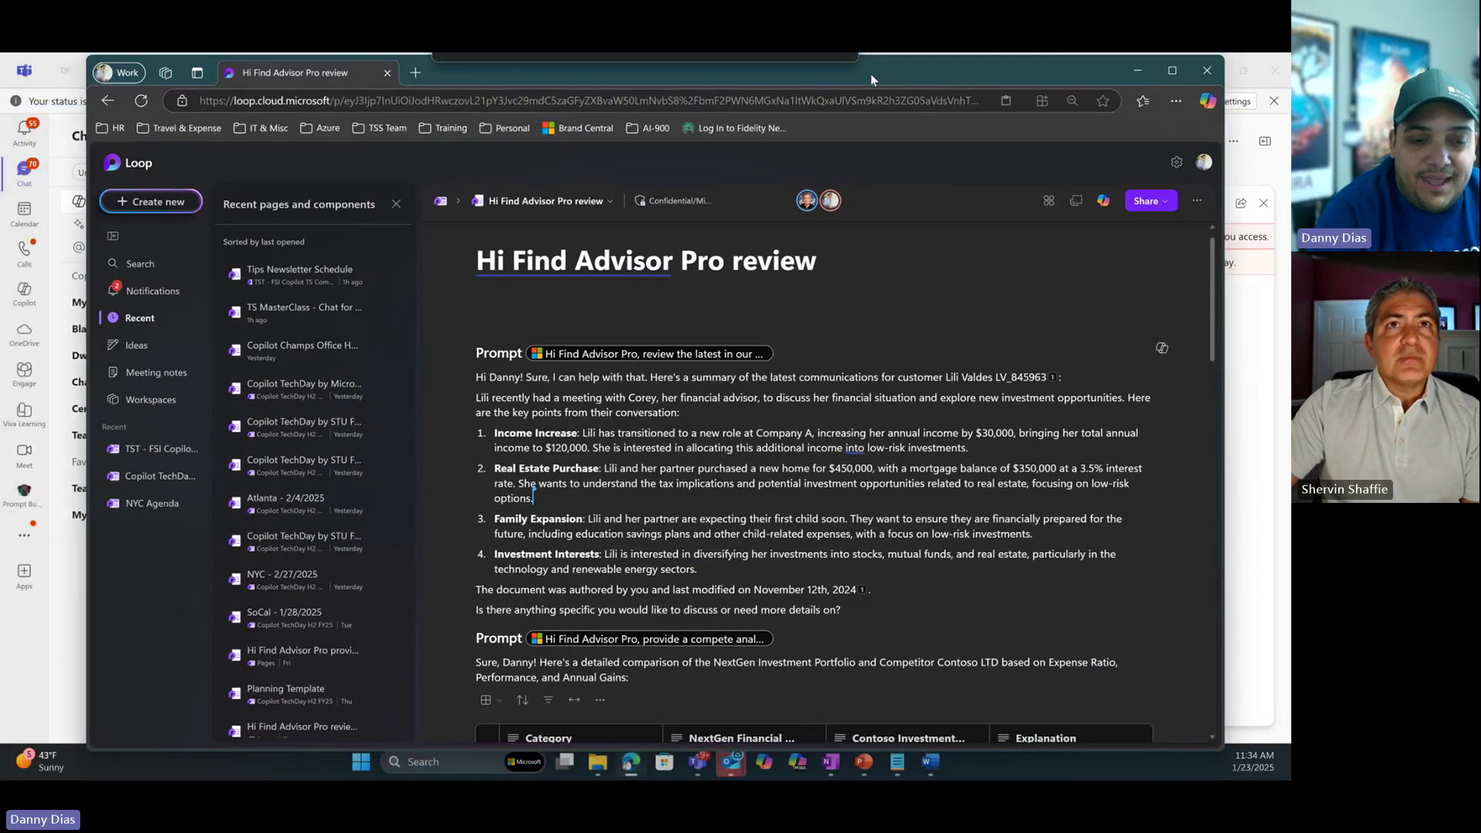
mouse_move(806, 202)
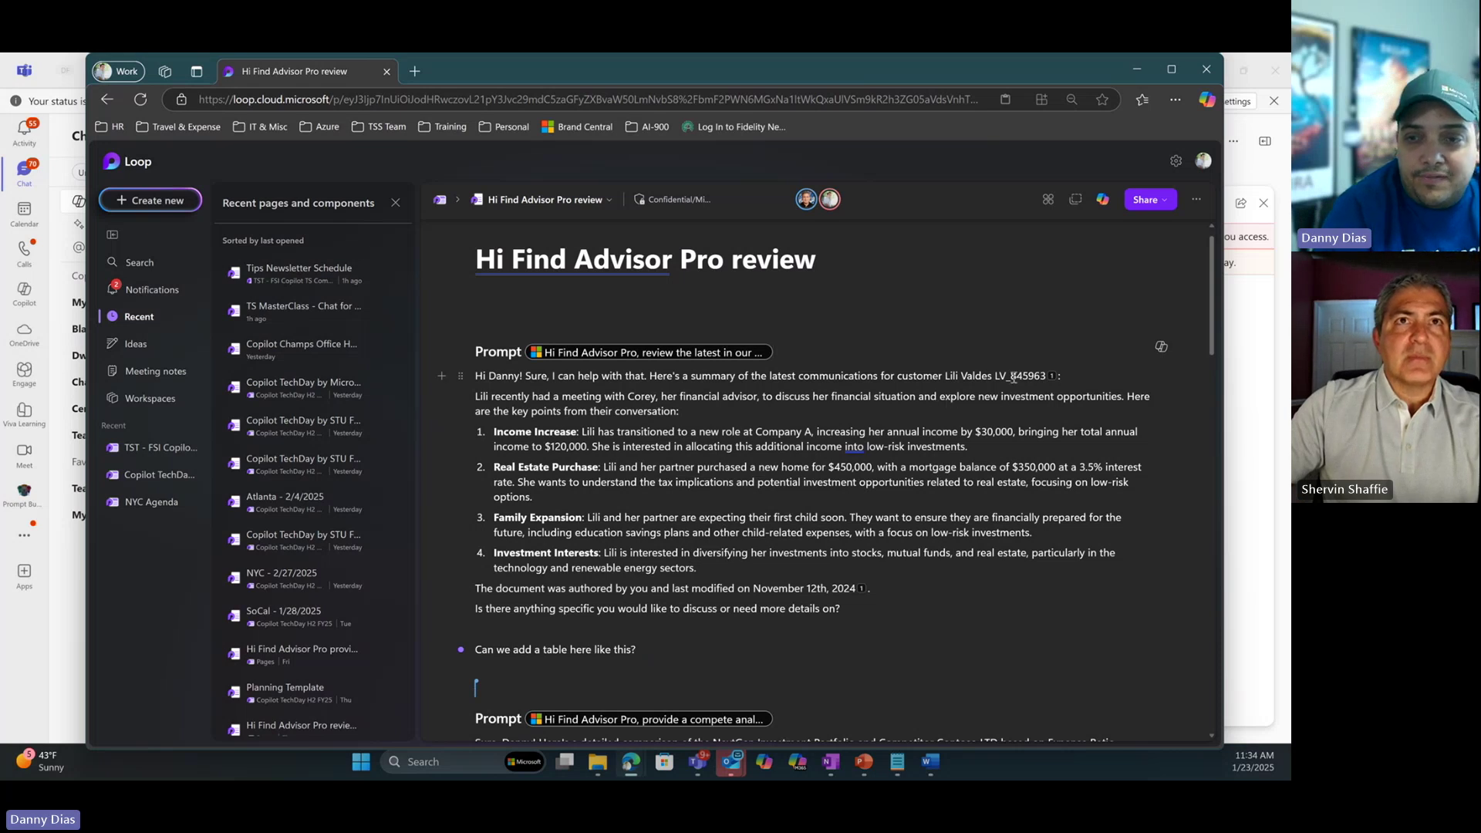
click(1159, 348)
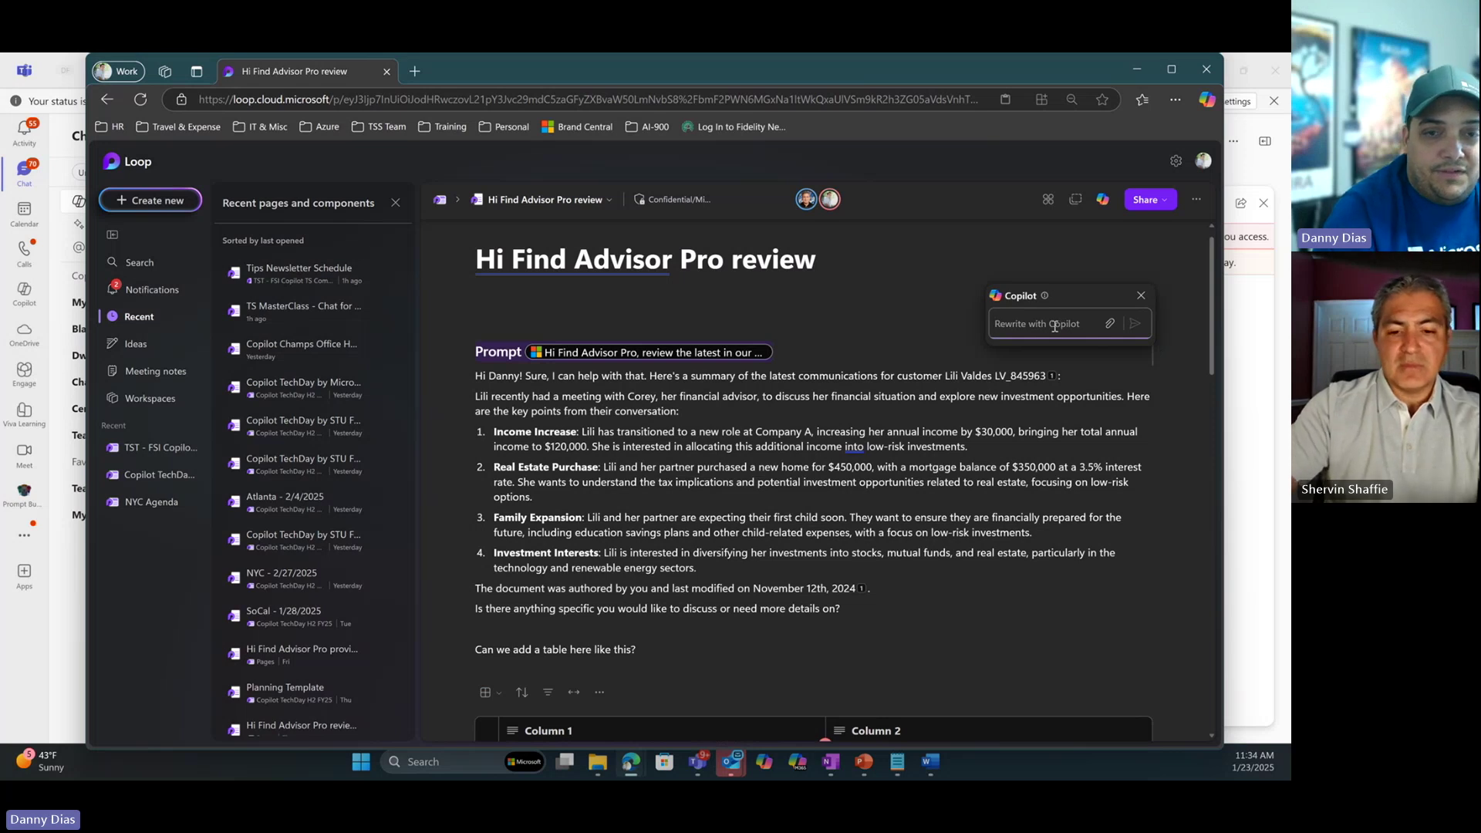
click(652, 405)
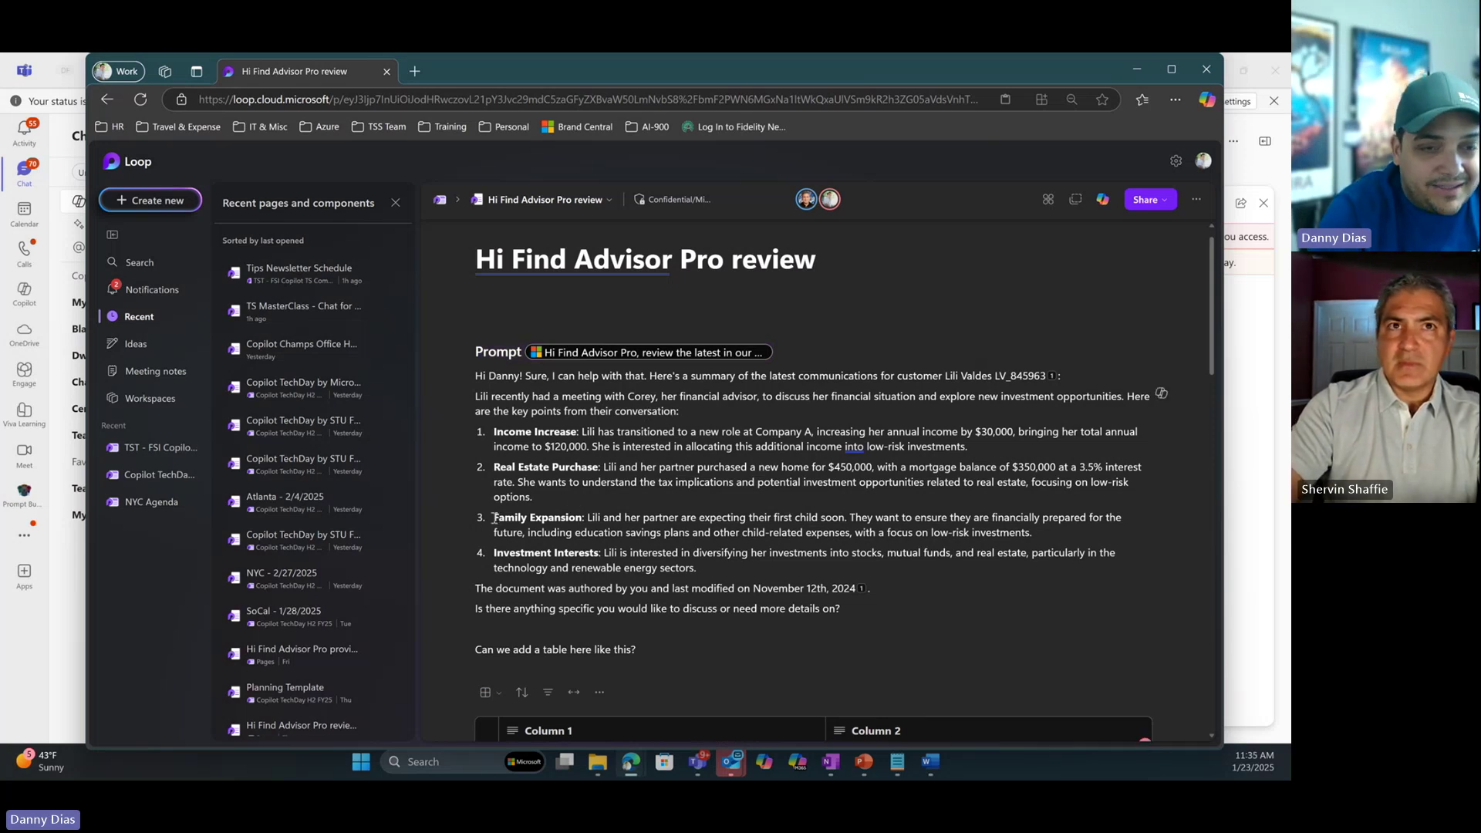
Comment on the Family Expansion point, @-mentioning a colleague with 'Please confirm this is accurate?'.
drag(493, 519, 583, 517)
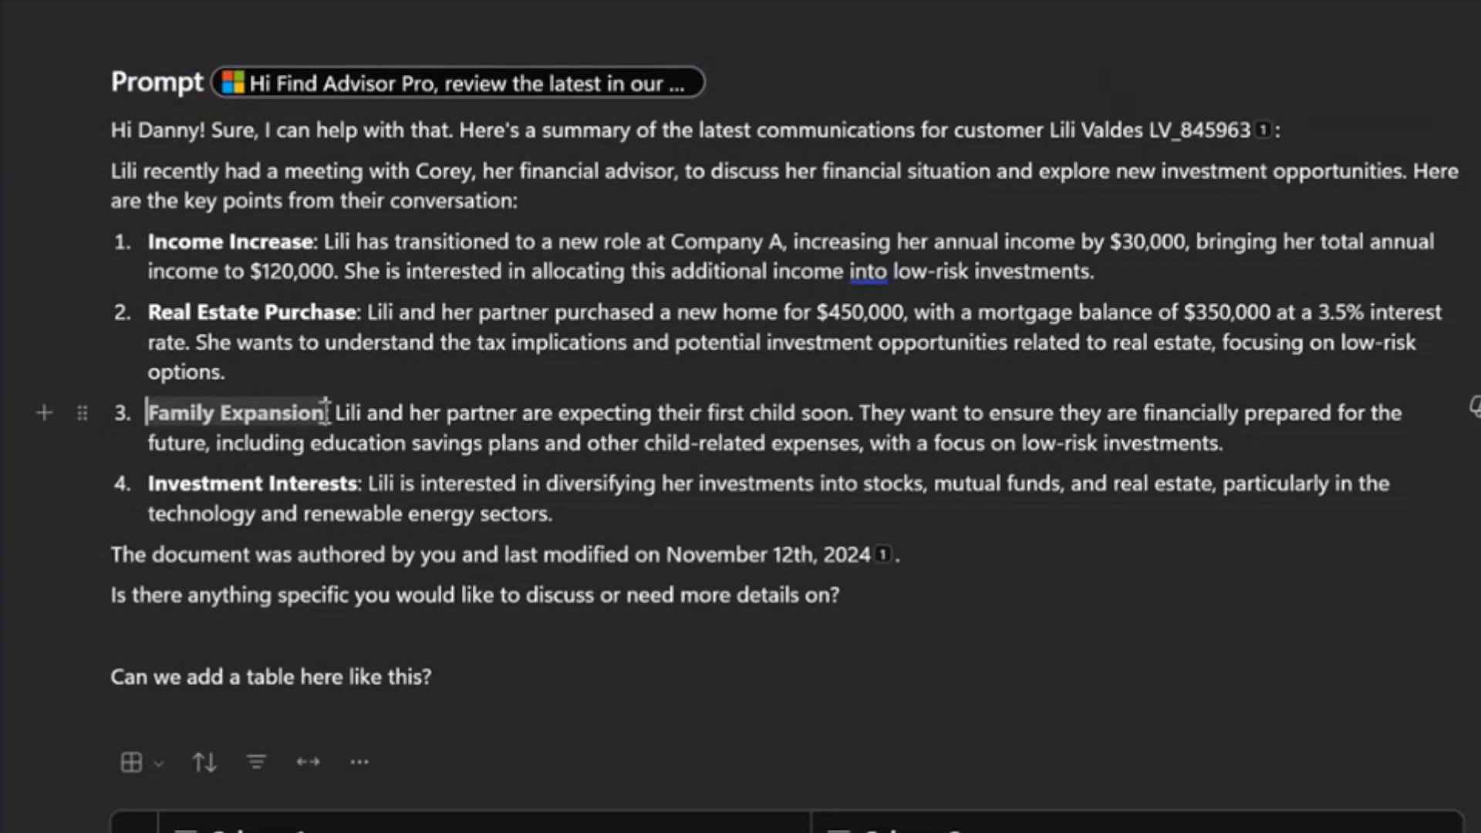
drag(325, 411, 1235, 443)
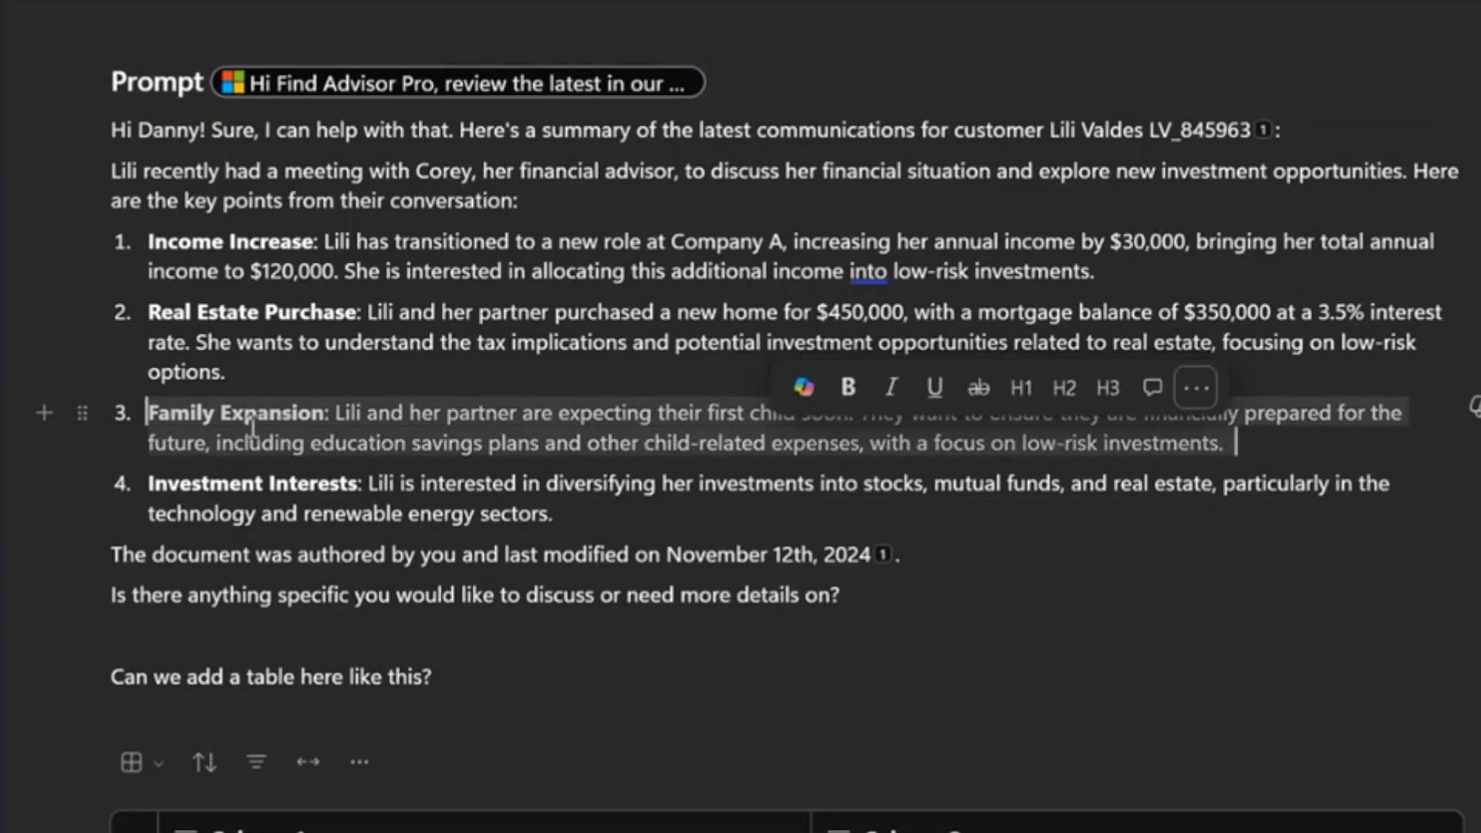
click(1153, 388)
text(@Sher)
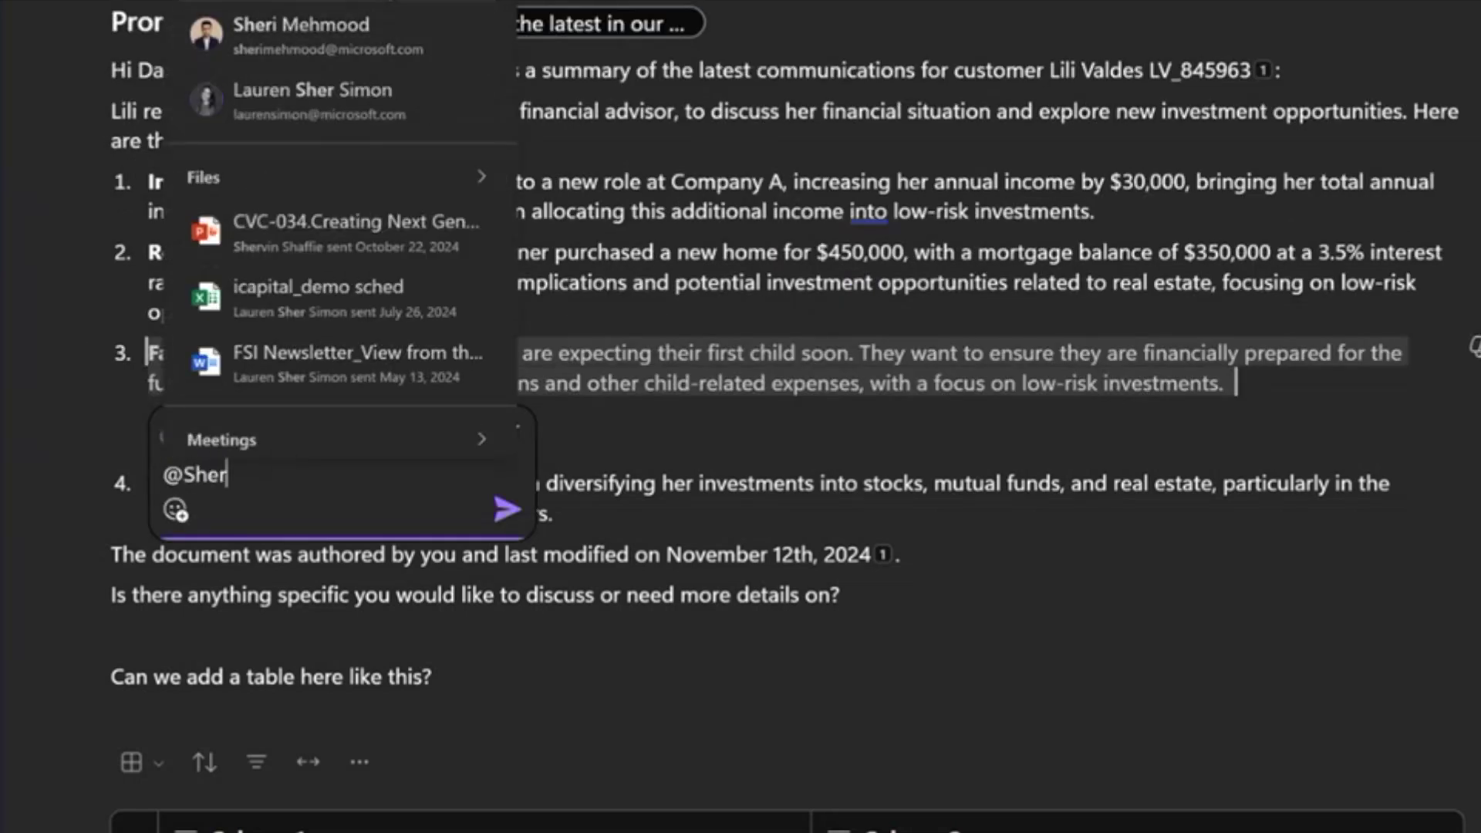
click(347, 35)
text(Plea)
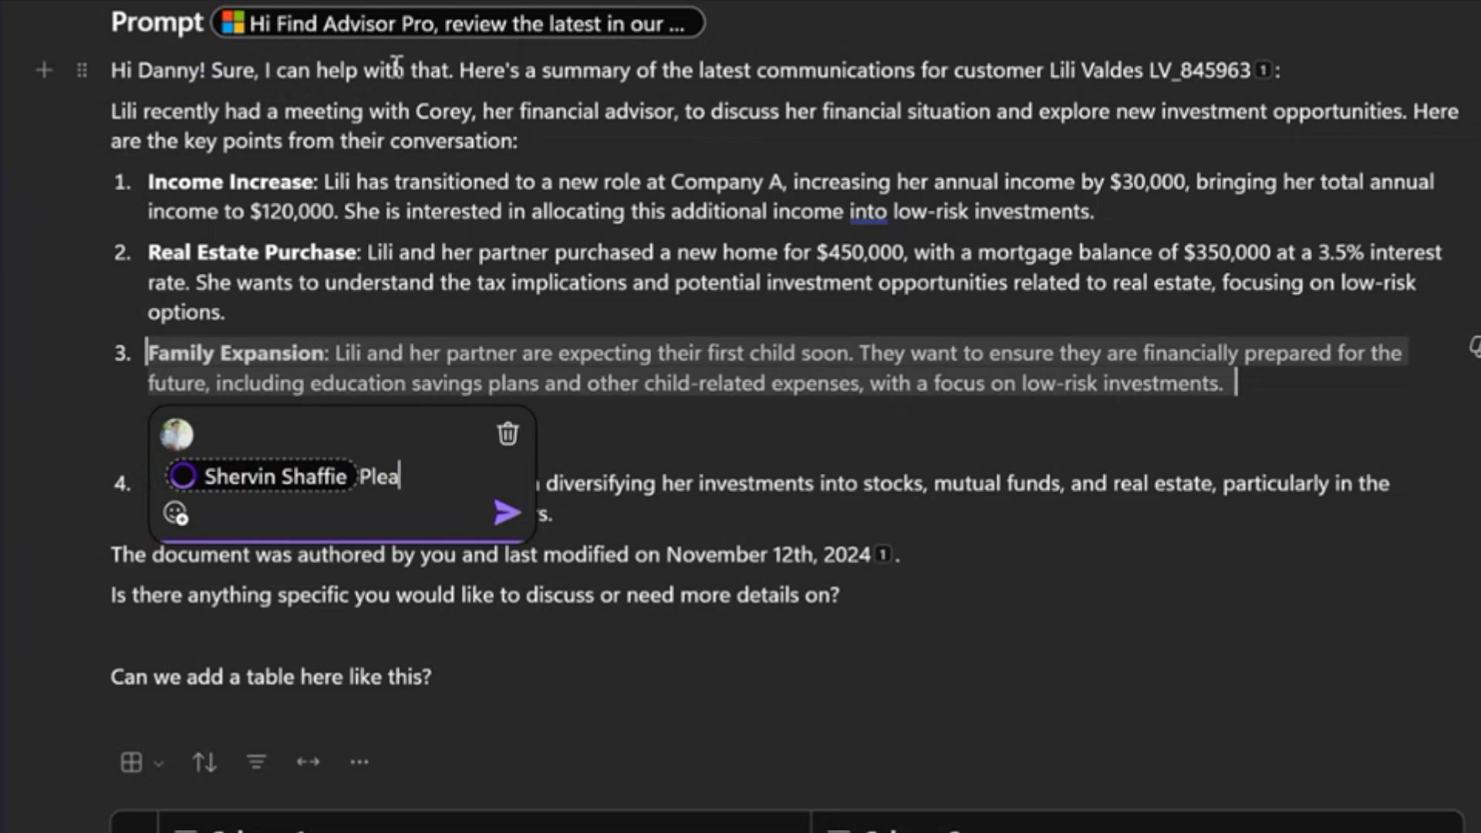
text(se confirm this )
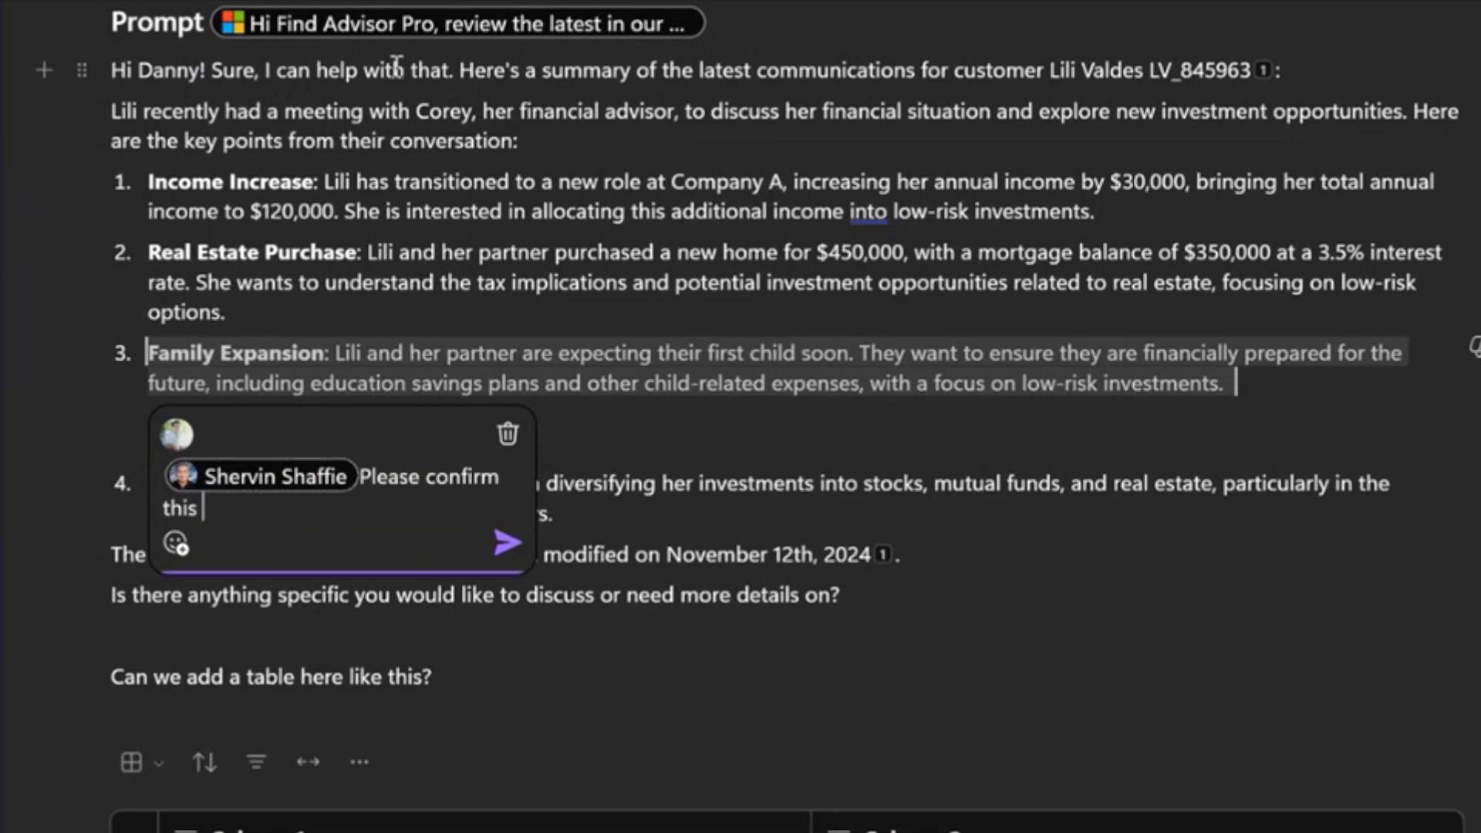
text(is accurate)
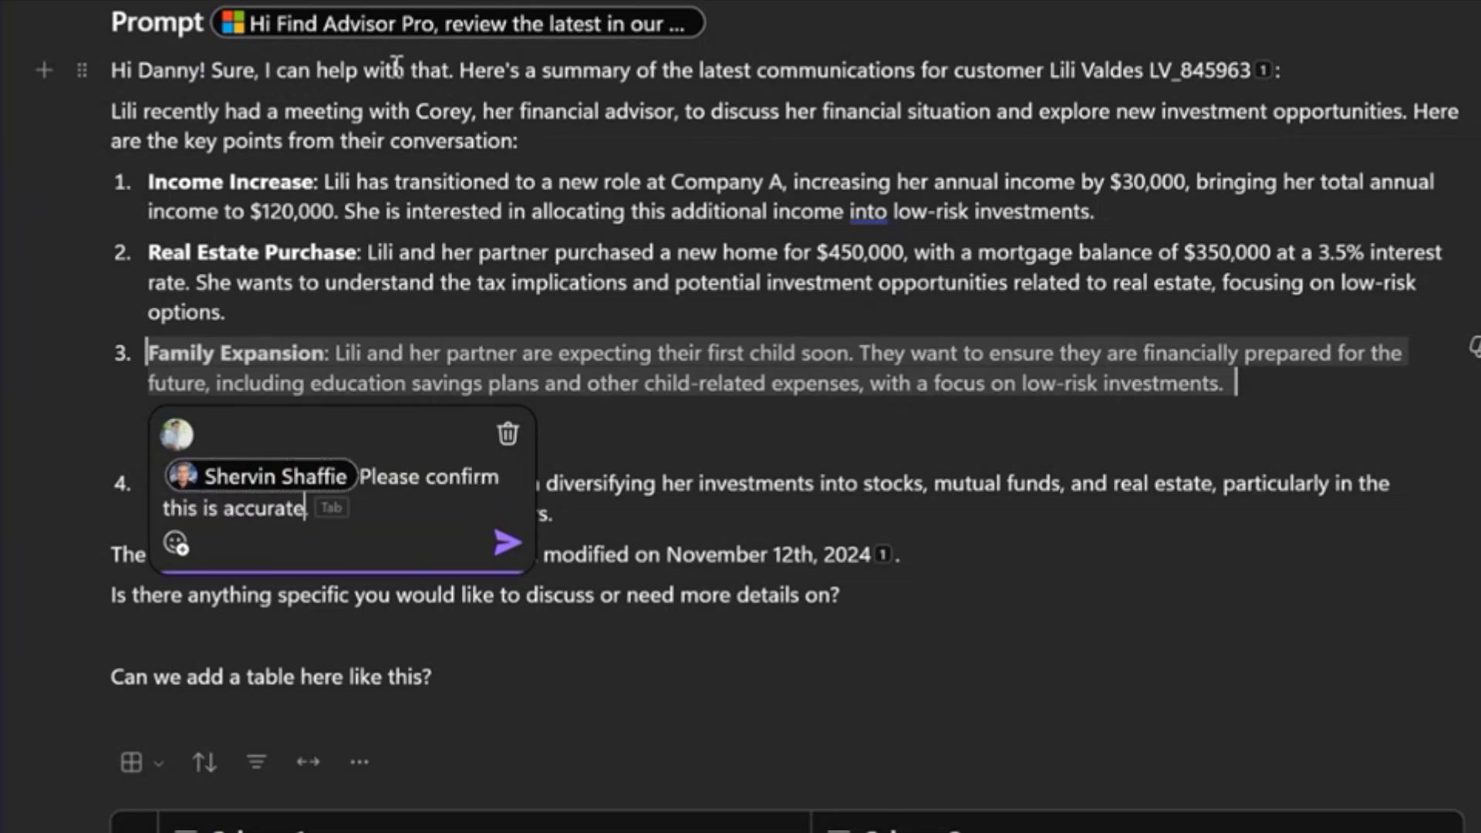
text(?)
key(Return)
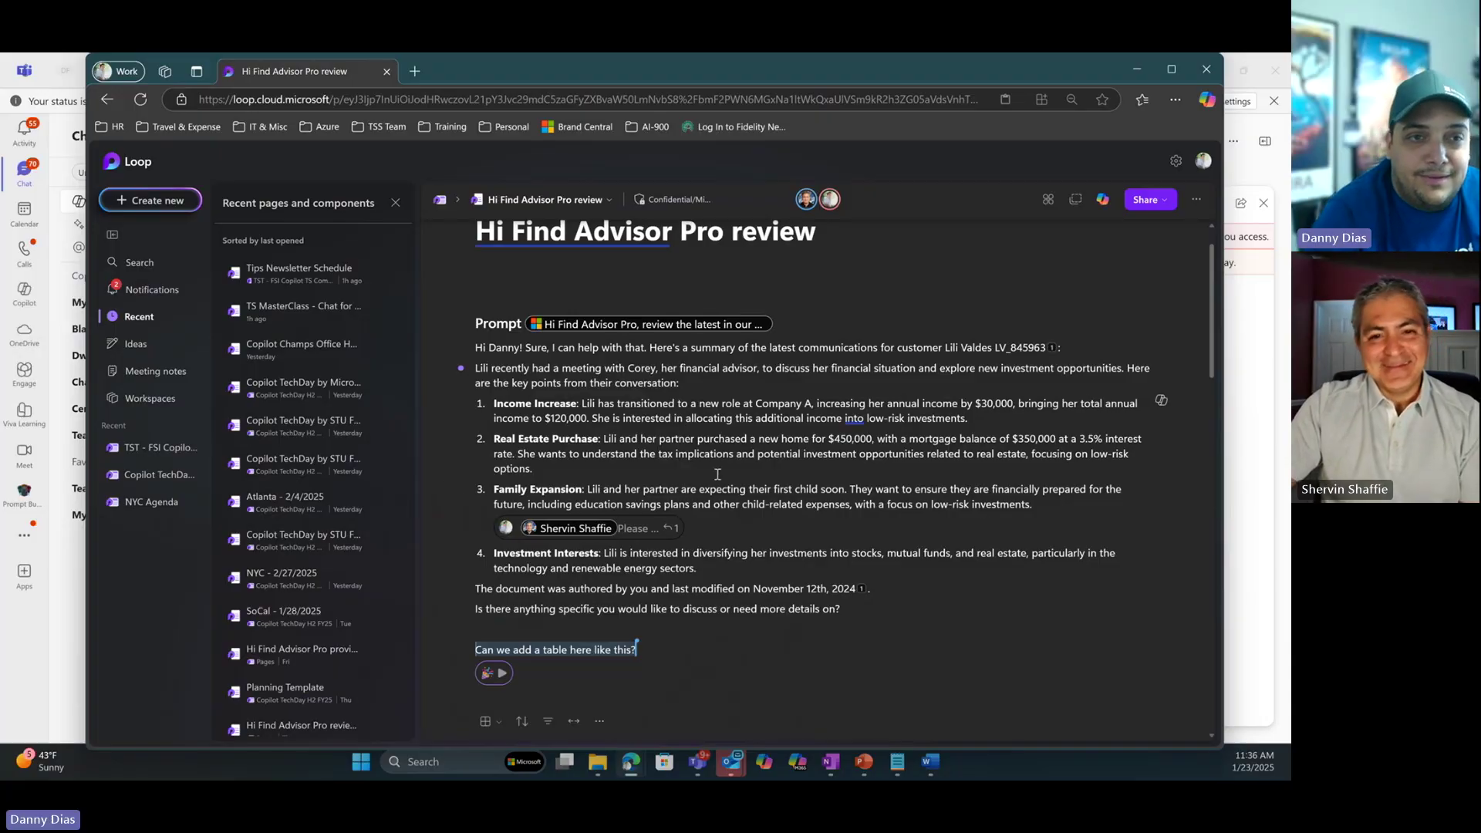
Open Print & PDF export for the commented Loop page and scroll through its three-page Save as PDF preview.
scroll(718, 475, down, 5)
scroll(721, 494, up, 6)
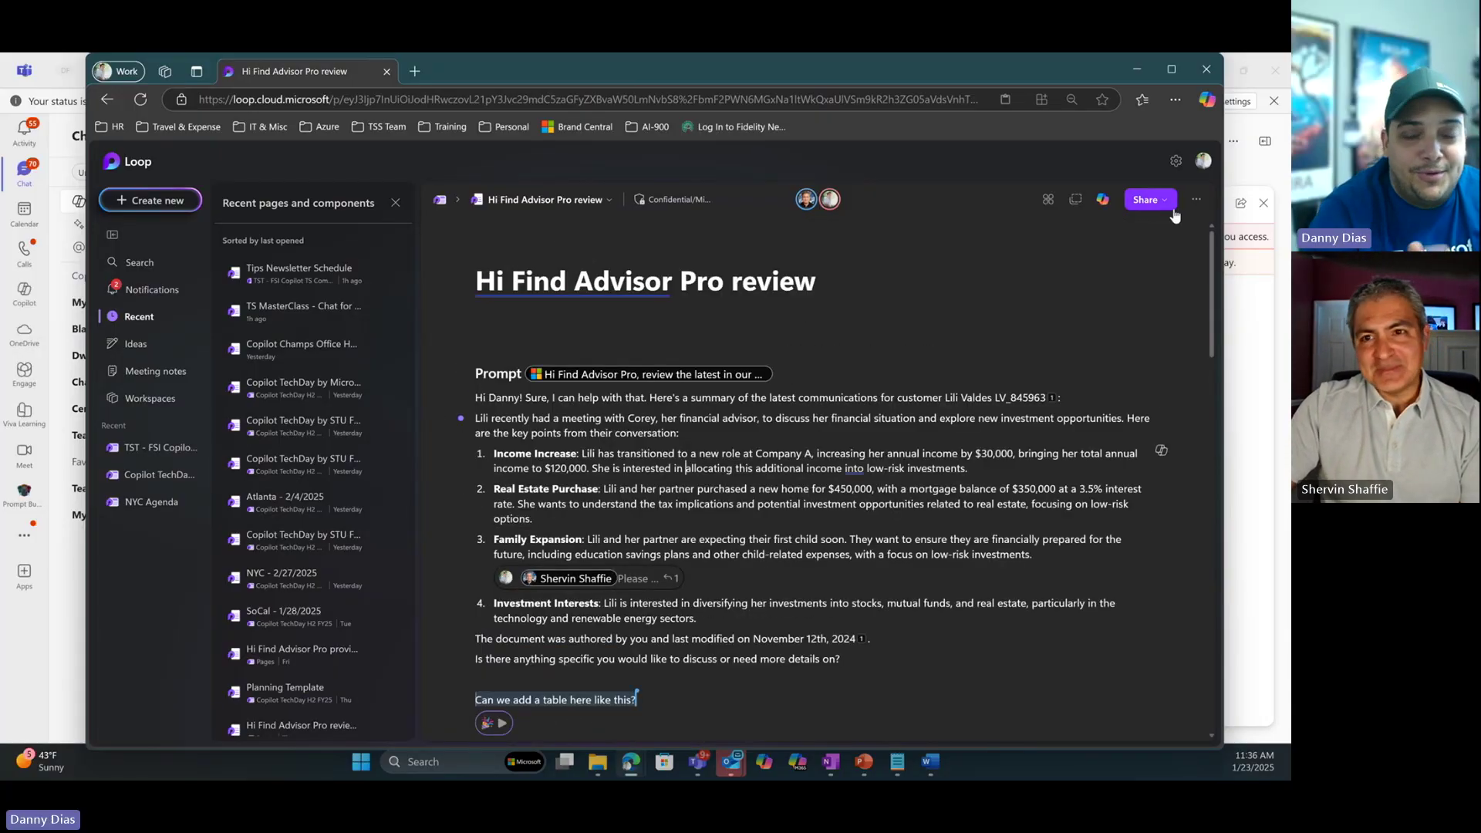
click(1196, 200)
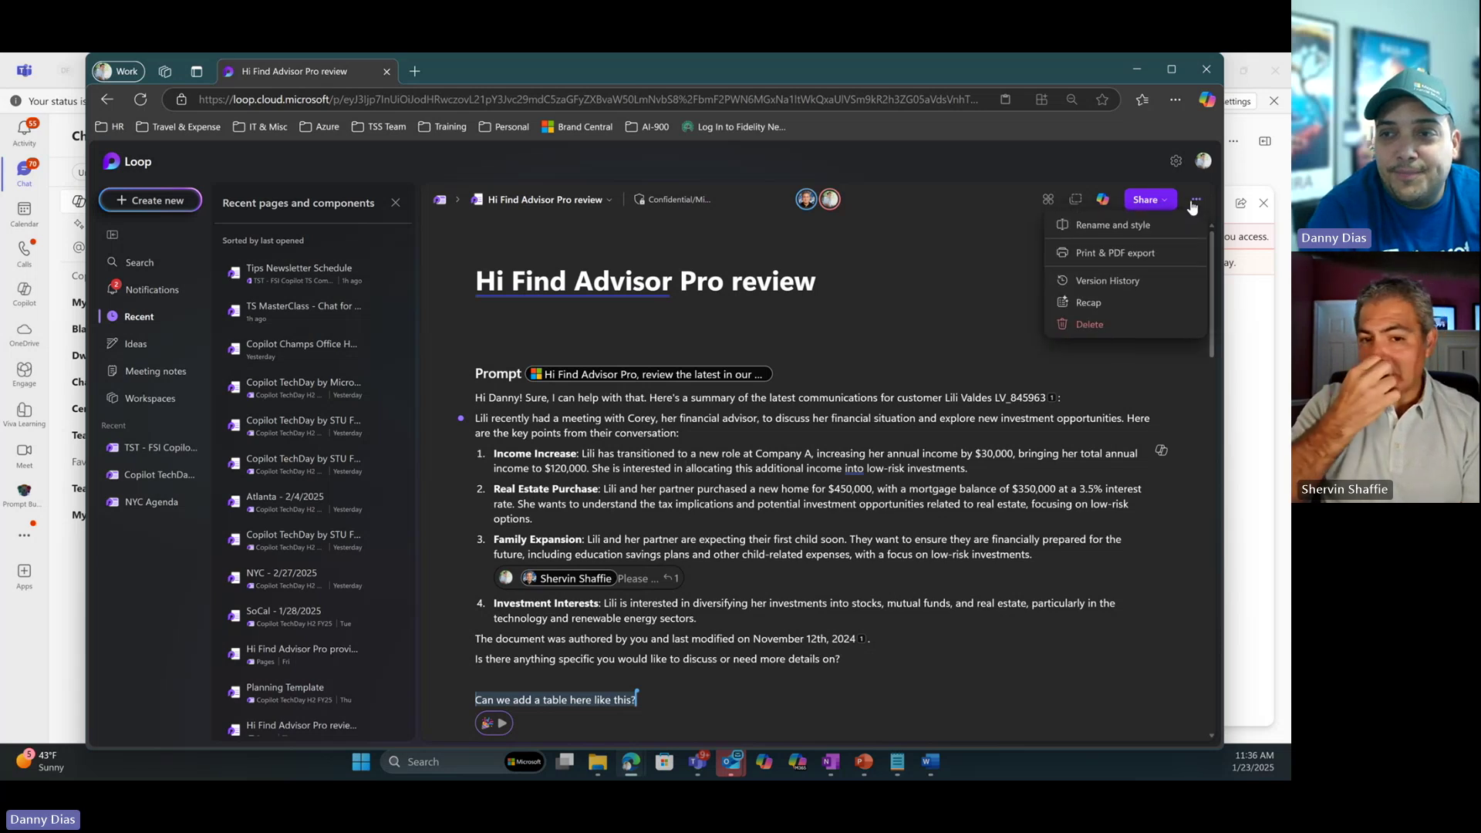
click(1134, 255)
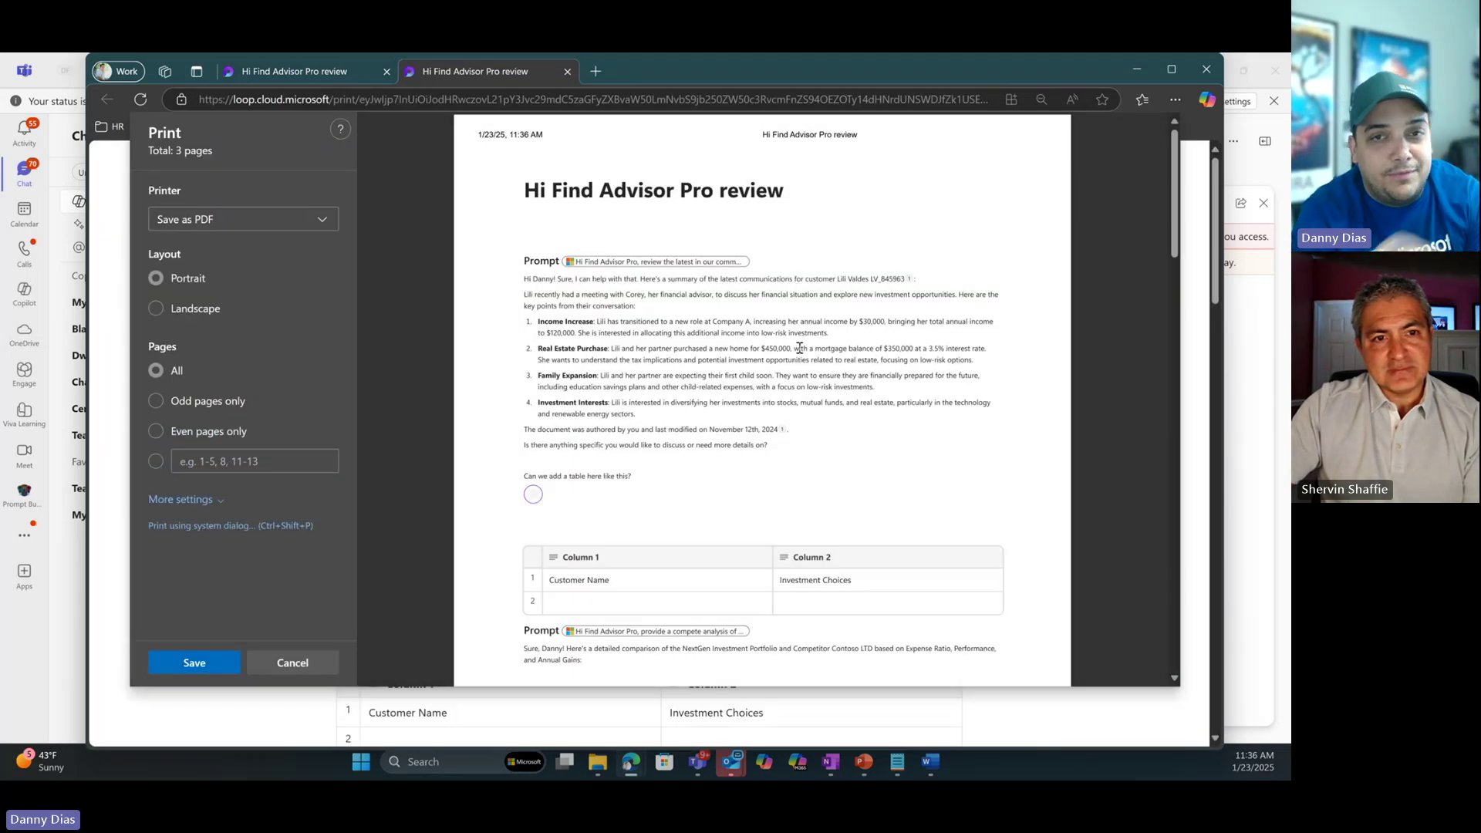
scroll(722, 409, down, 1)
scroll(721, 408, down, 20)
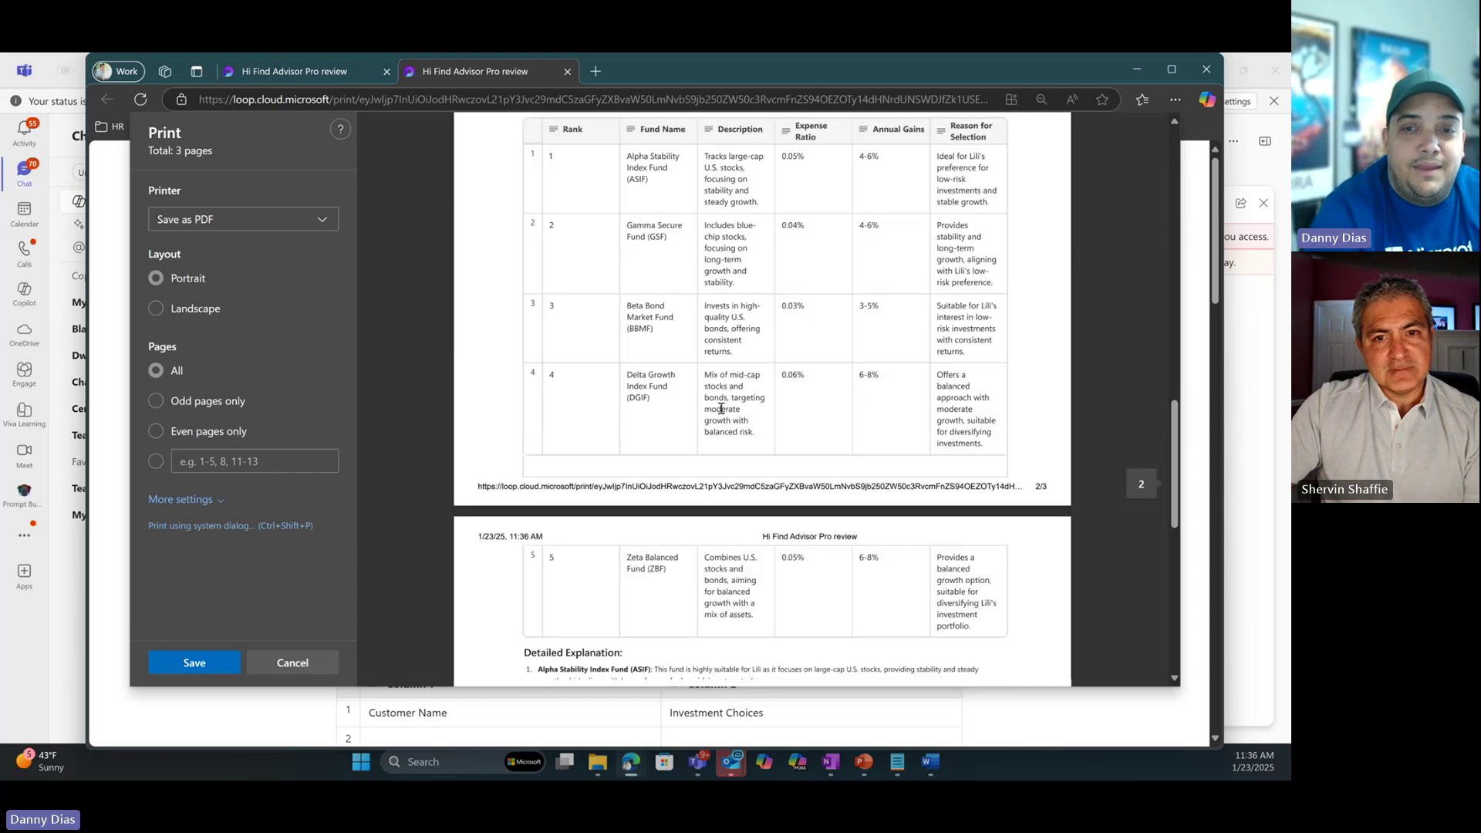
scroll(721, 409, up, 20)
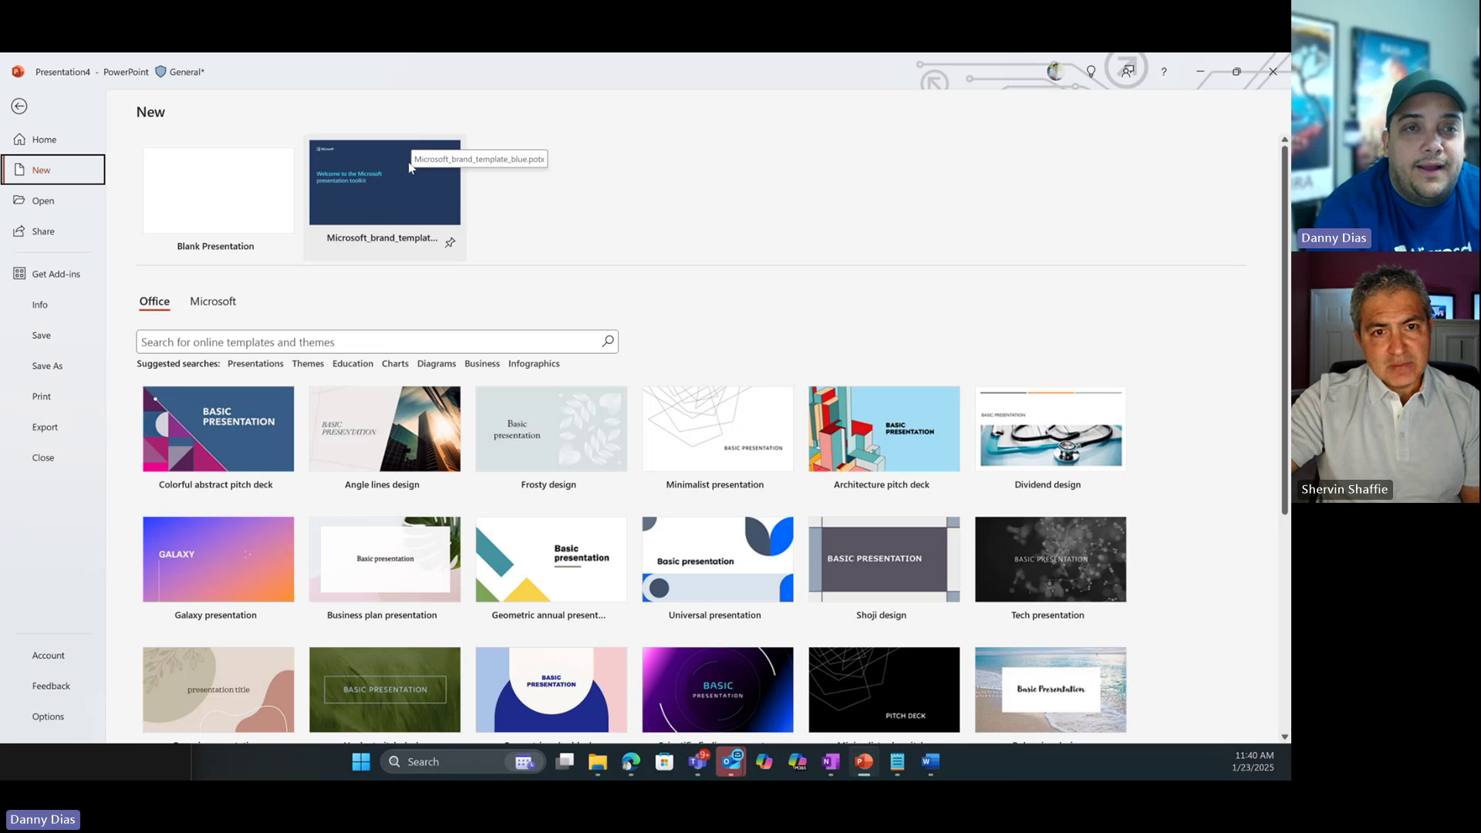
Start a deck from Microsoft_brand_template and ask Copilot to create a presentation from Hi Find Advisor Pro review.pdf.
click(398, 189)
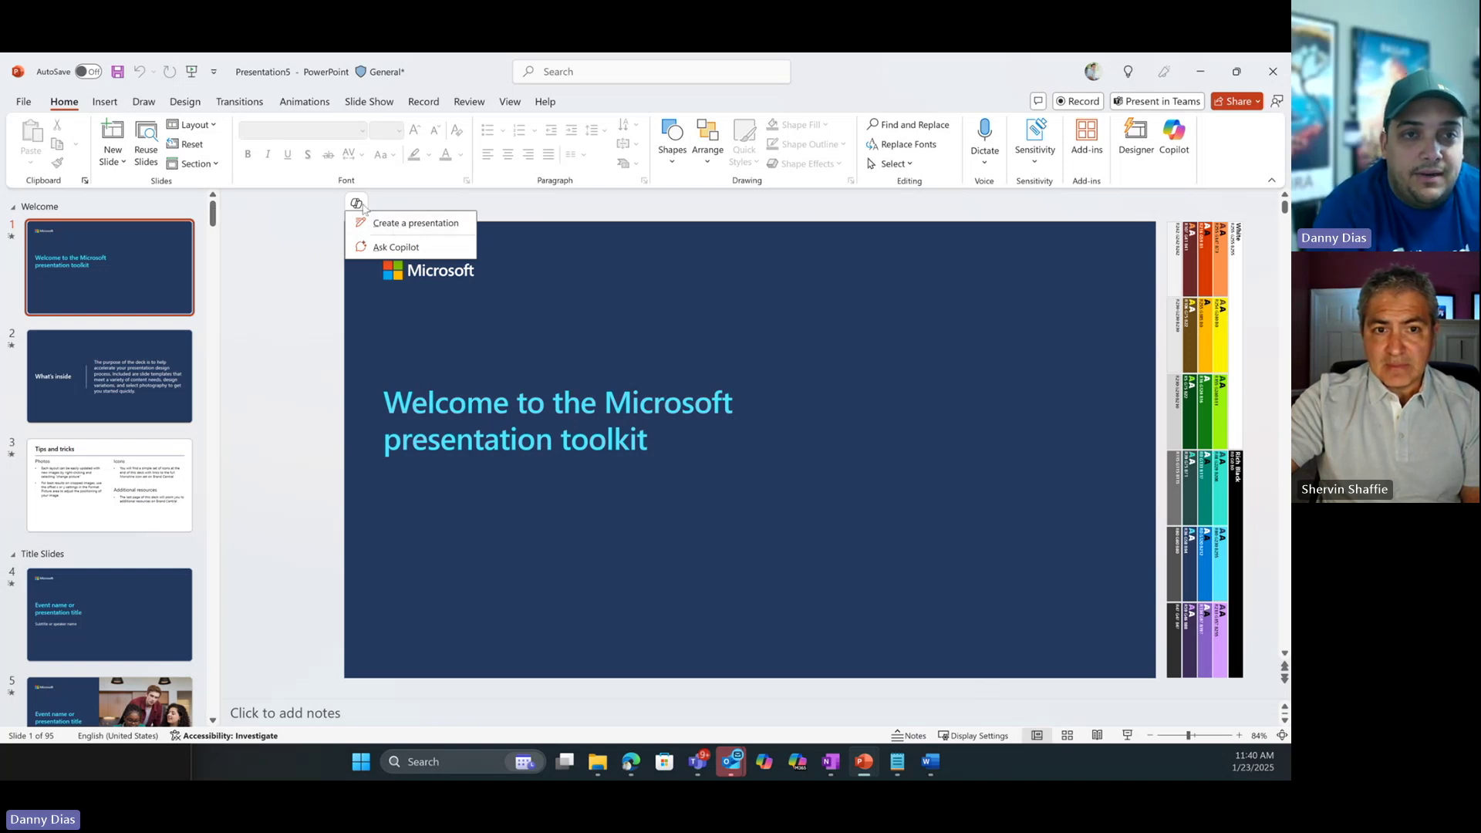
click(409, 224)
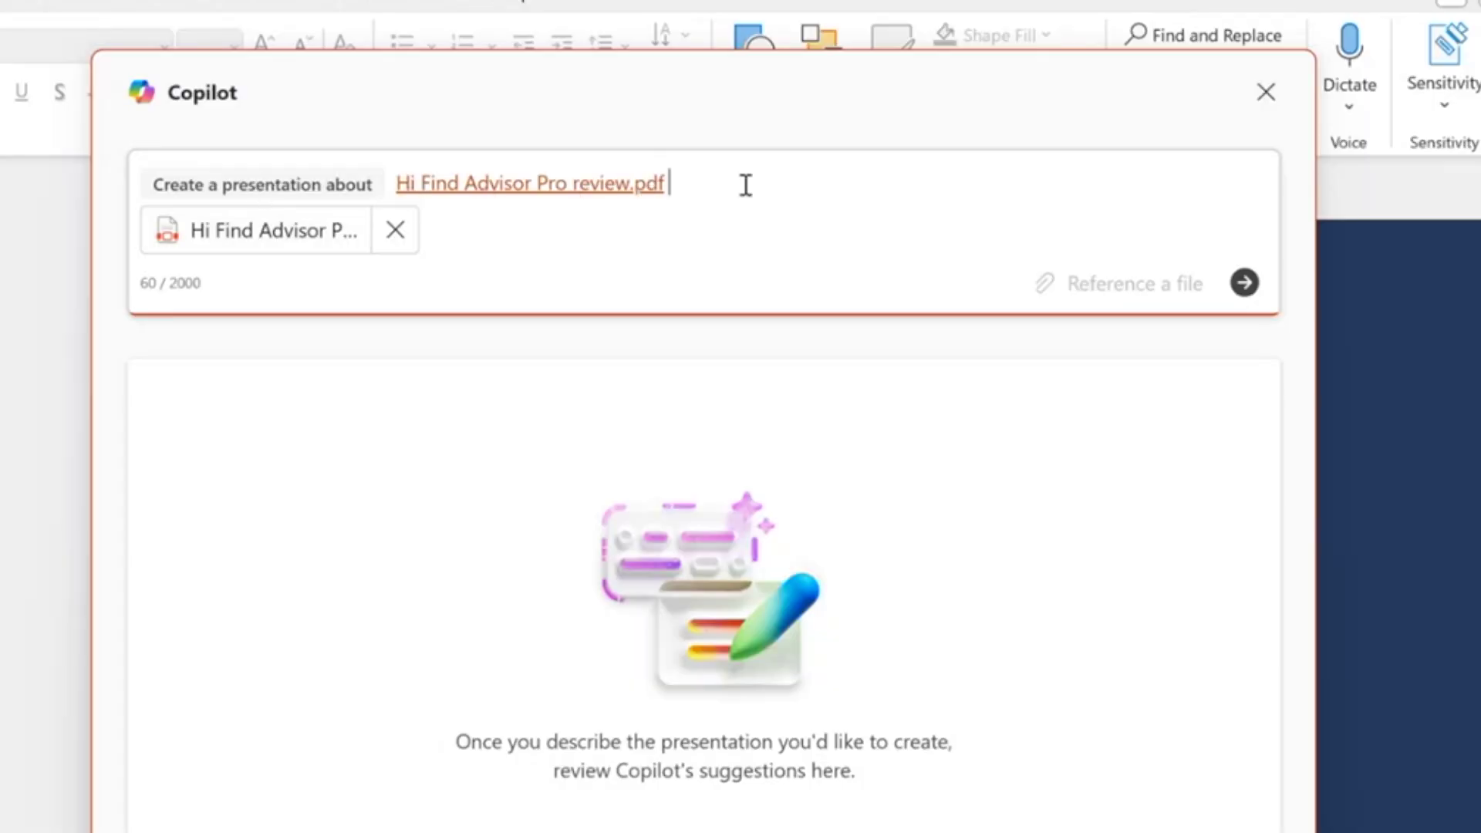
click(1244, 285)
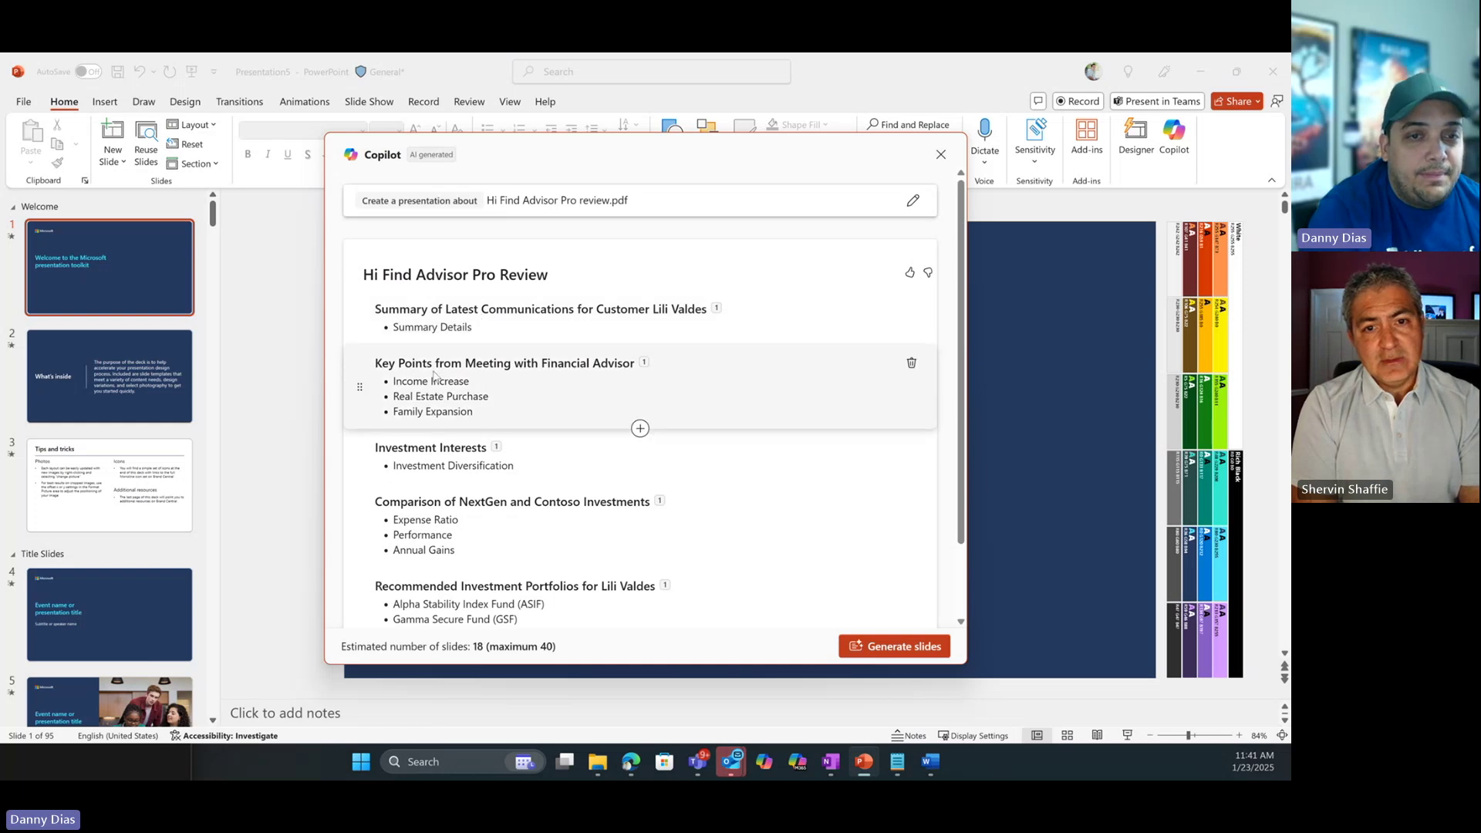
Review Copilot's outline and generate the 21-slide 'Hi Find Advisor Pro Review' deck, viewed one slide at a time.
scroll(434, 376, down, 2)
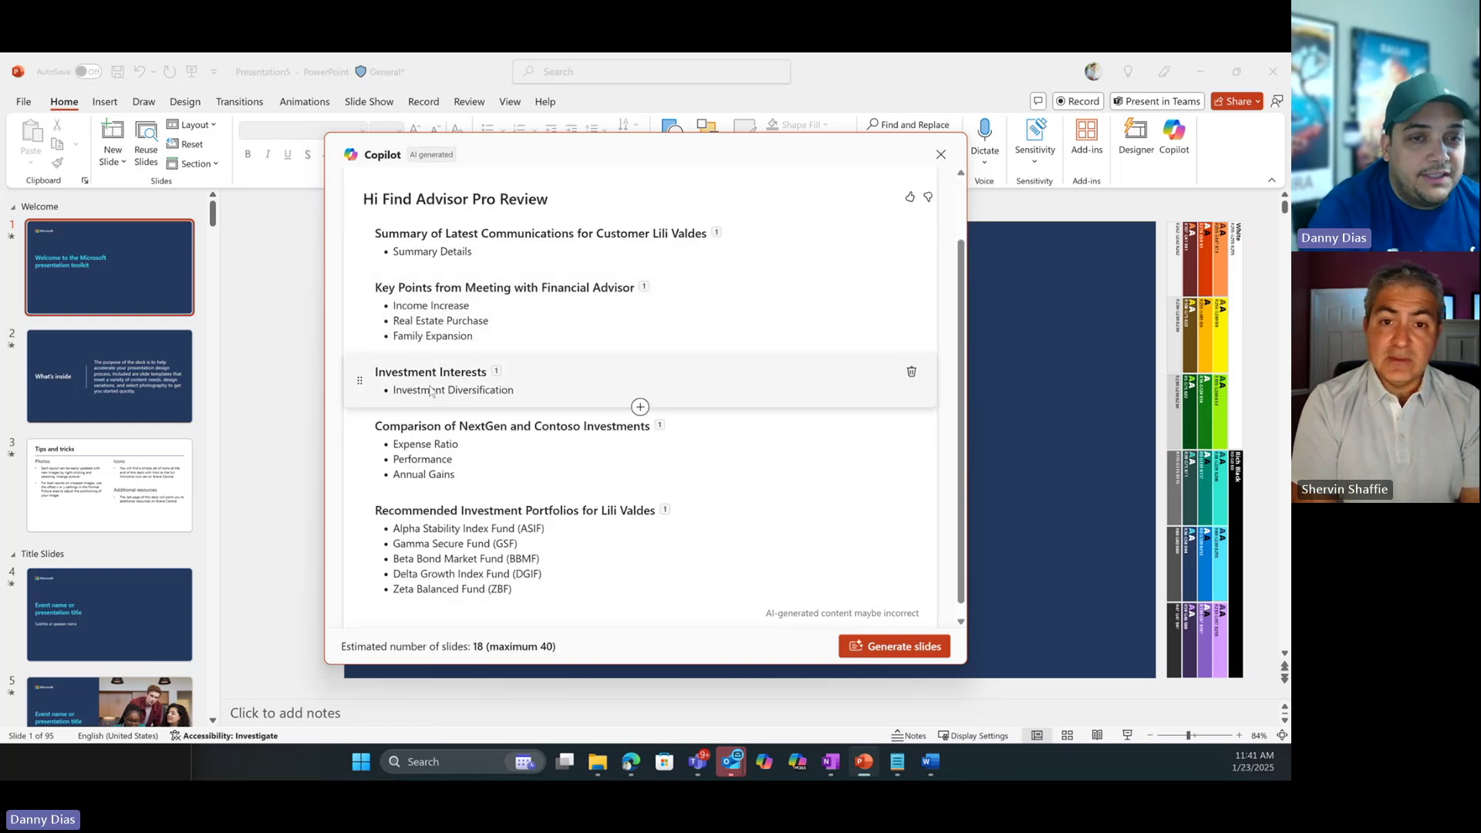
scroll(443, 405, down, 1)
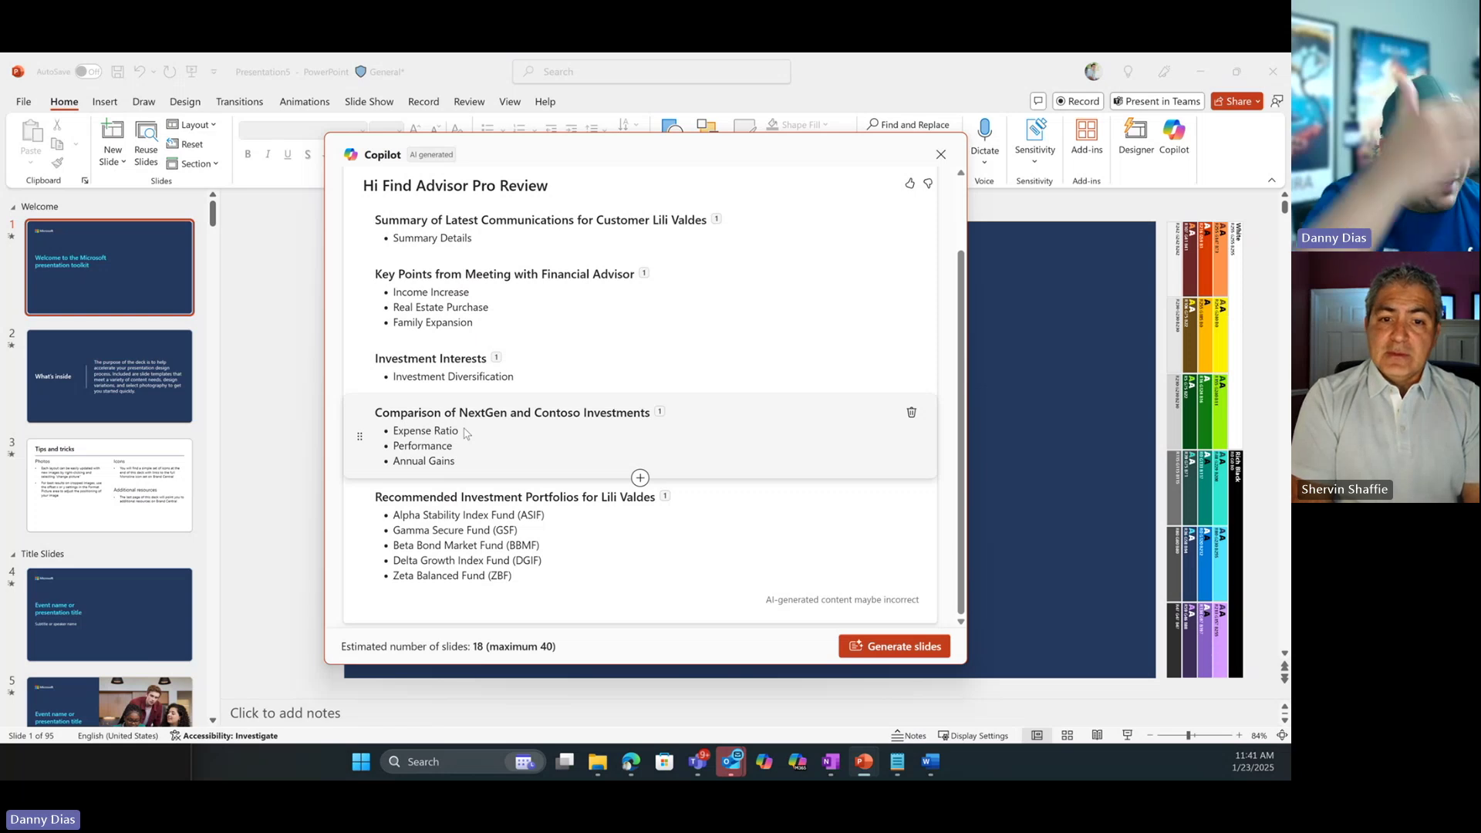
key(Return)
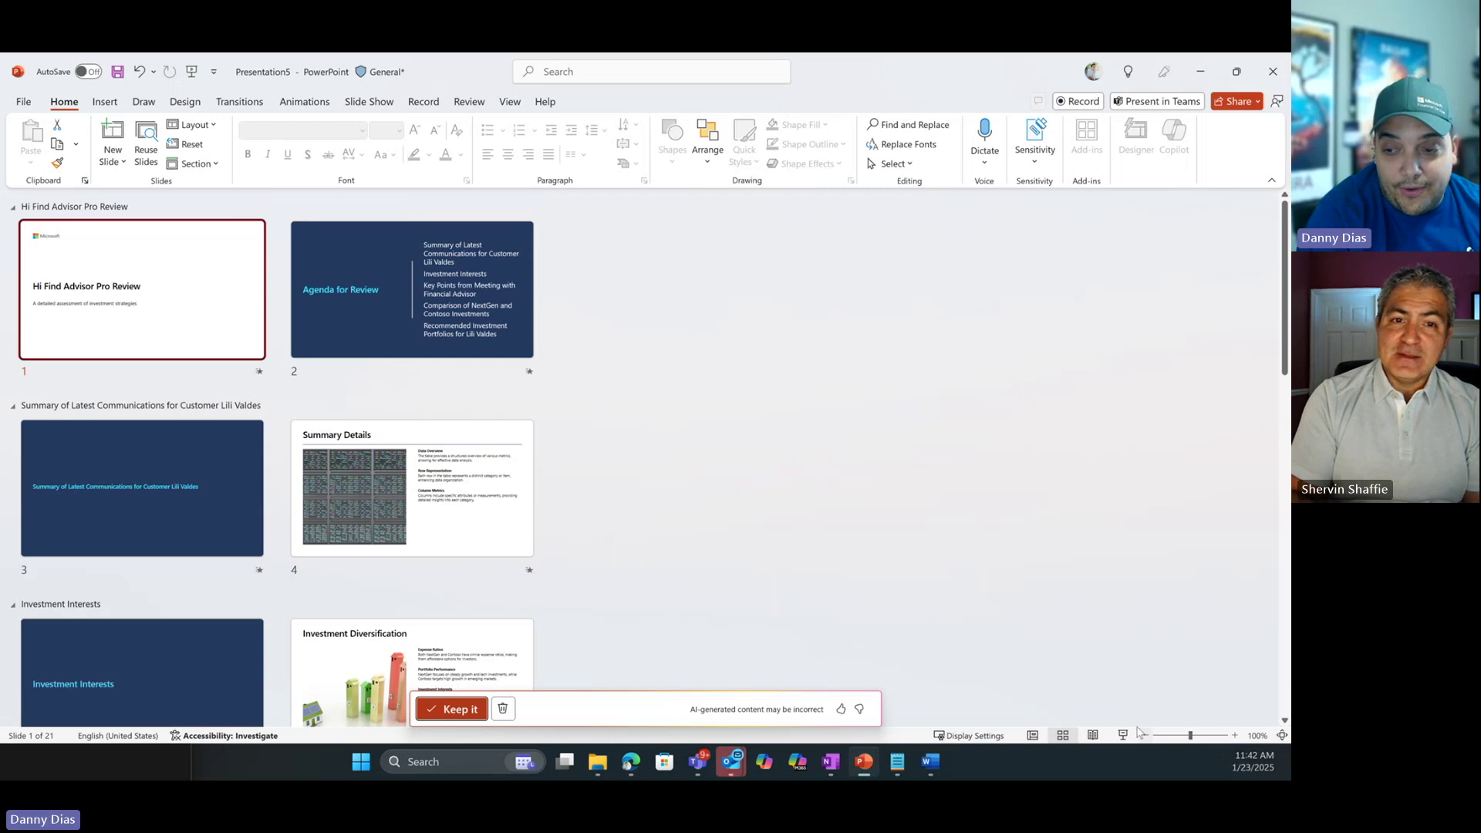
click(1039, 737)
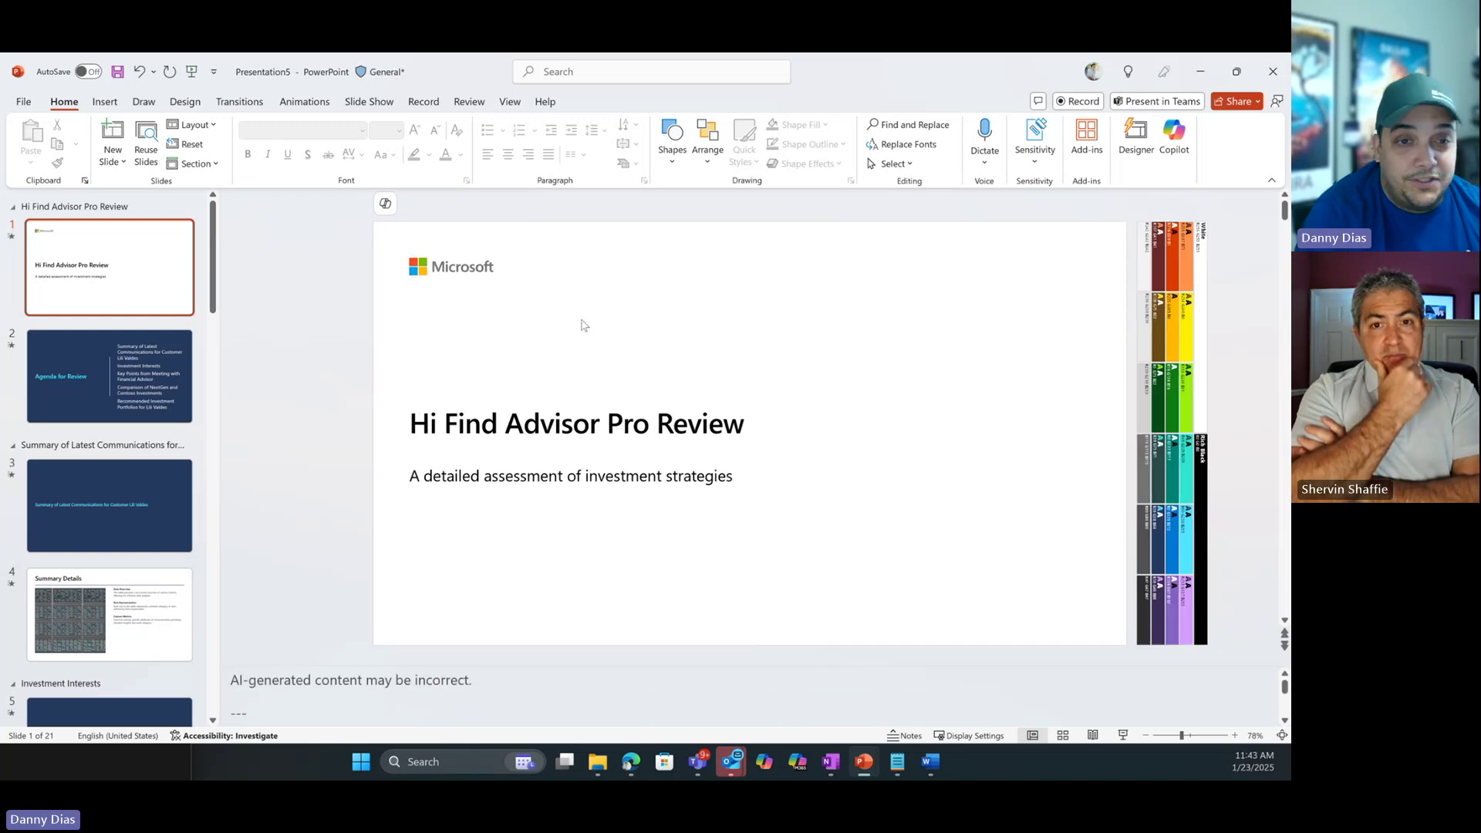
click(142, 400)
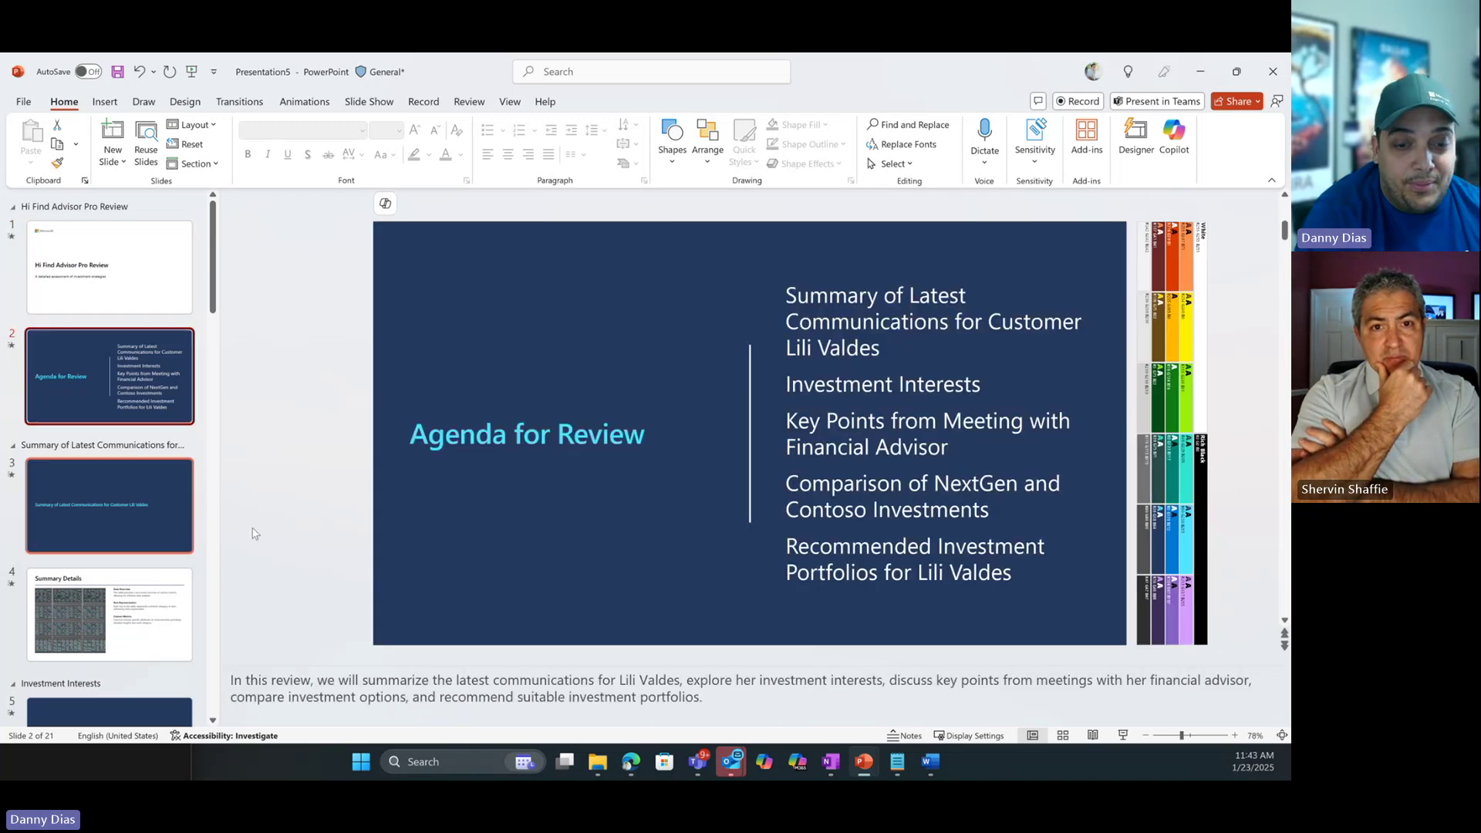
drag(682, 698, 232, 681)
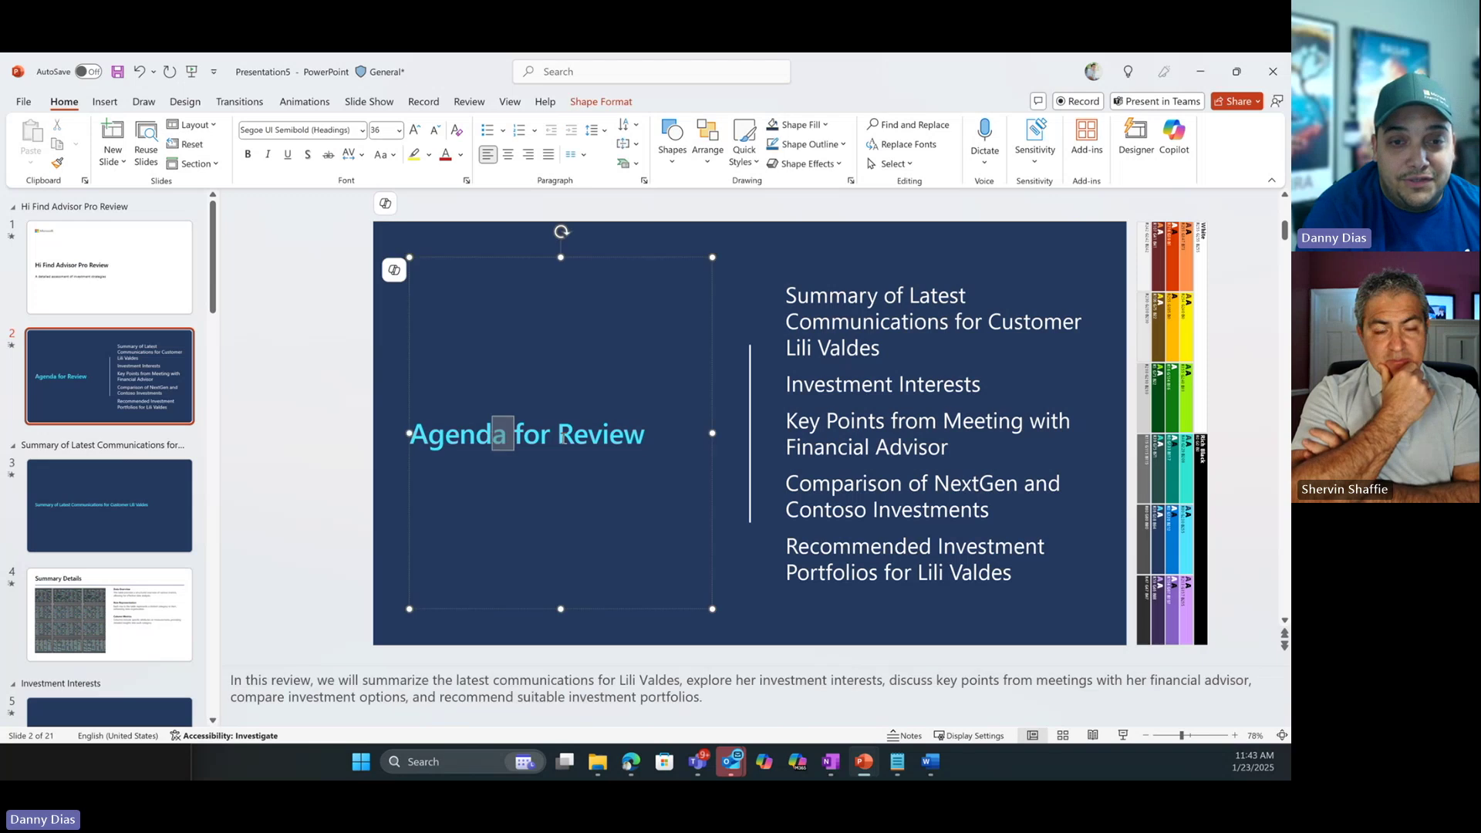
triple_click(516, 437)
click(110, 493)
click(142, 597)
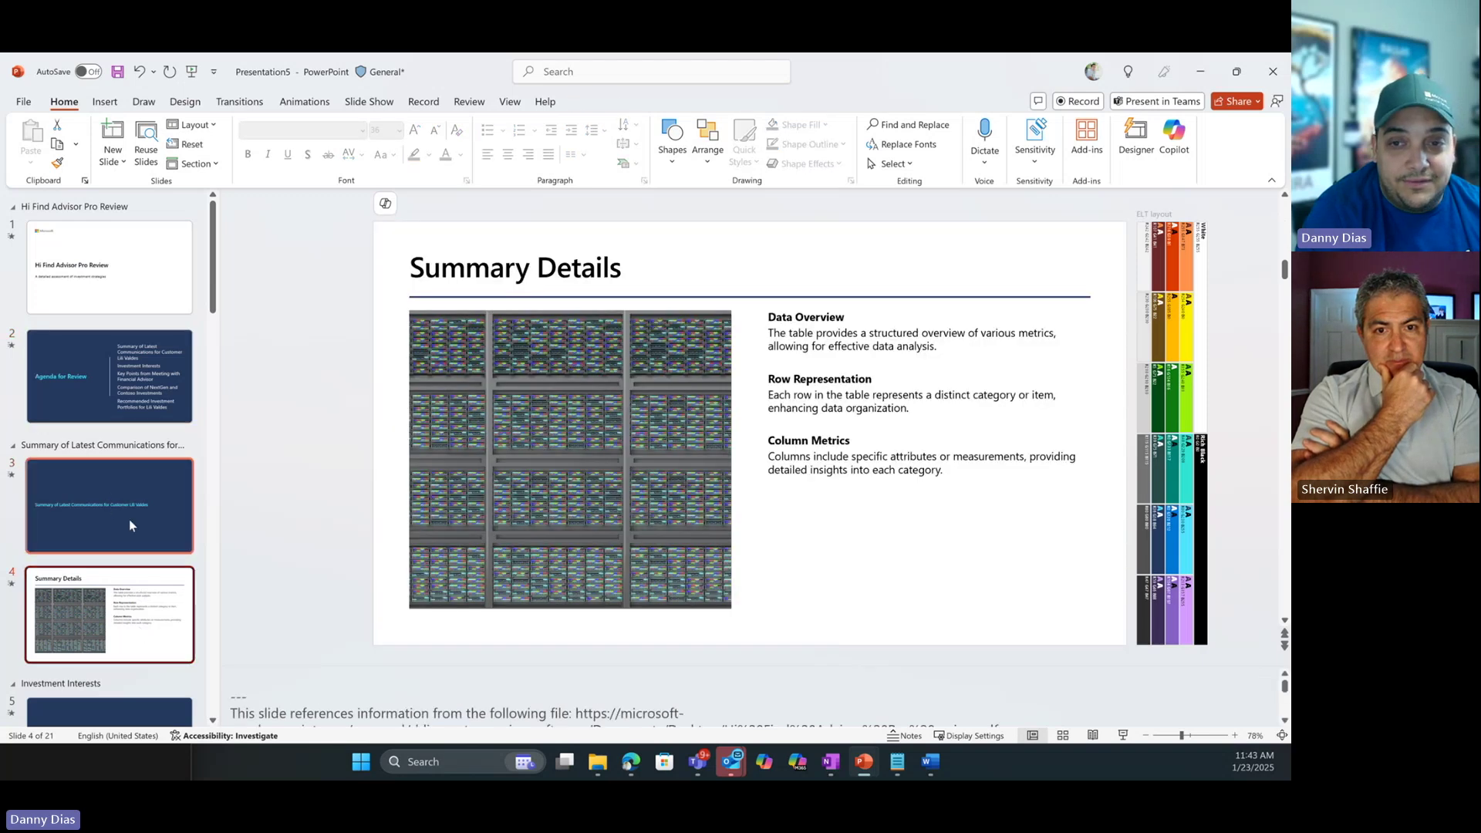
scroll(128, 520, down, 3)
click(126, 525)
click(135, 635)
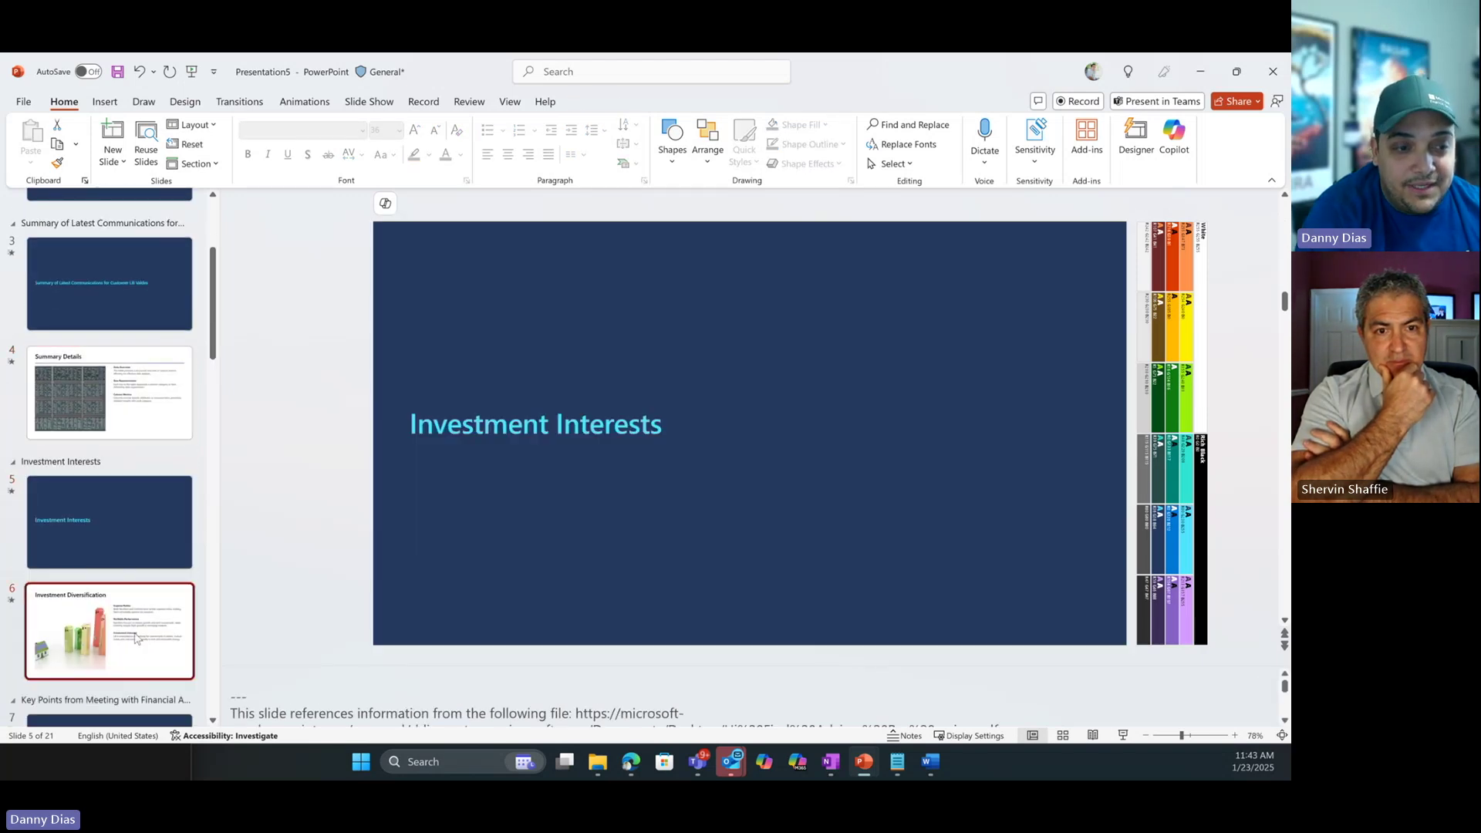
scroll(138, 602, down, 3)
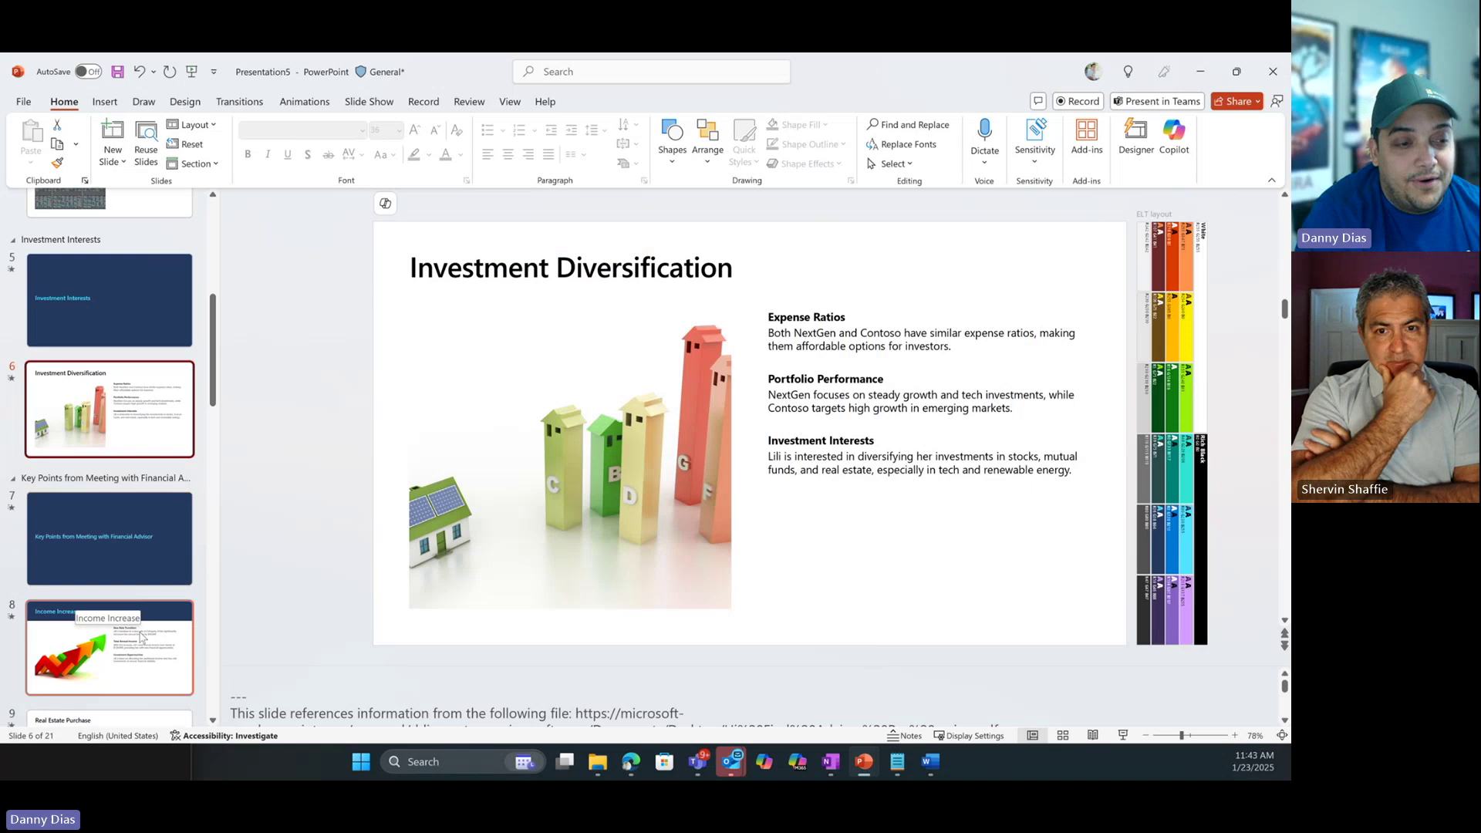
click(147, 645)
scroll(148, 629, down, 3)
click(148, 629)
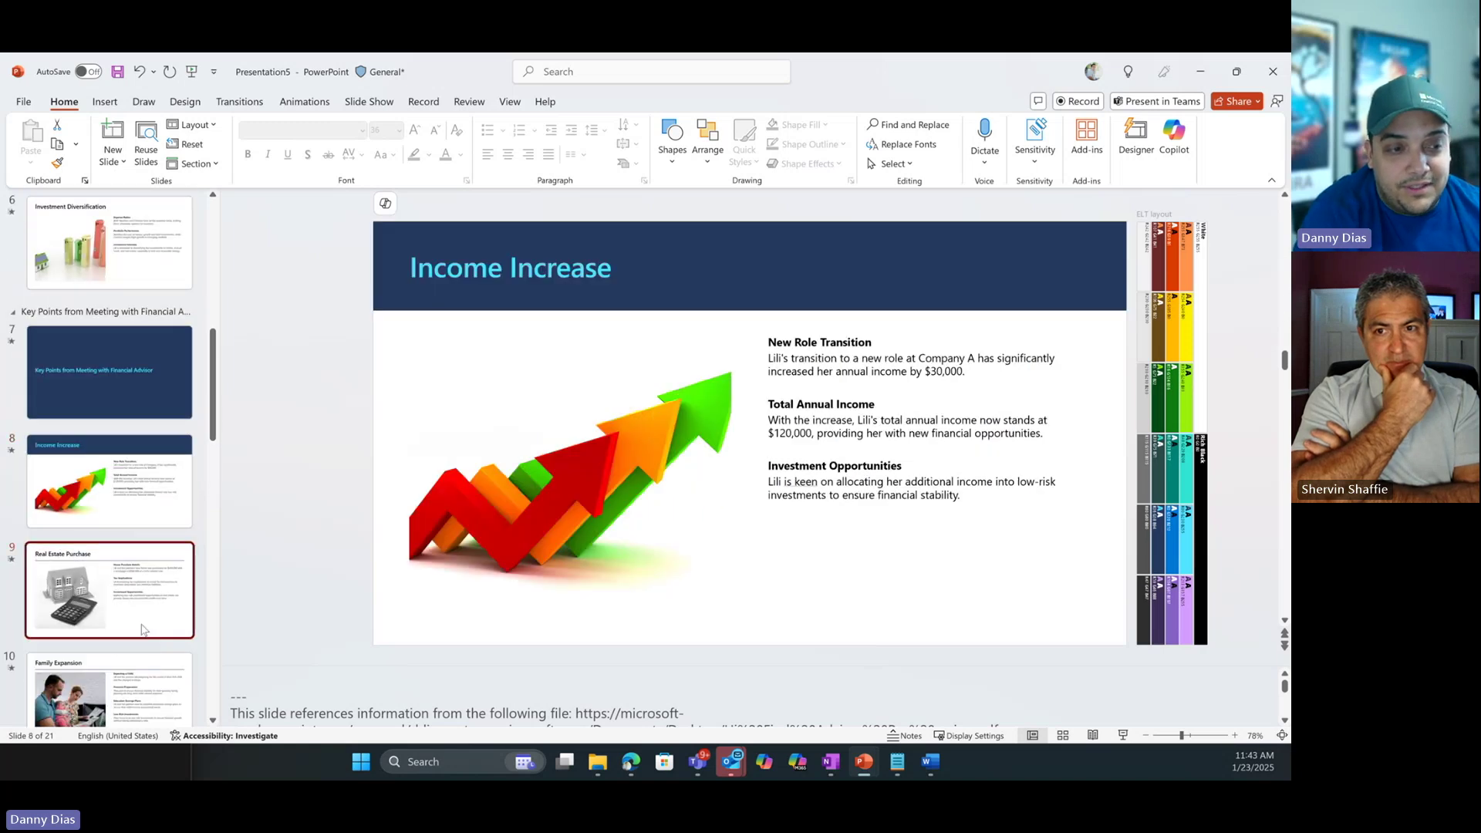
scroll(145, 609, down, 5)
scroll(143, 599, down, 3)
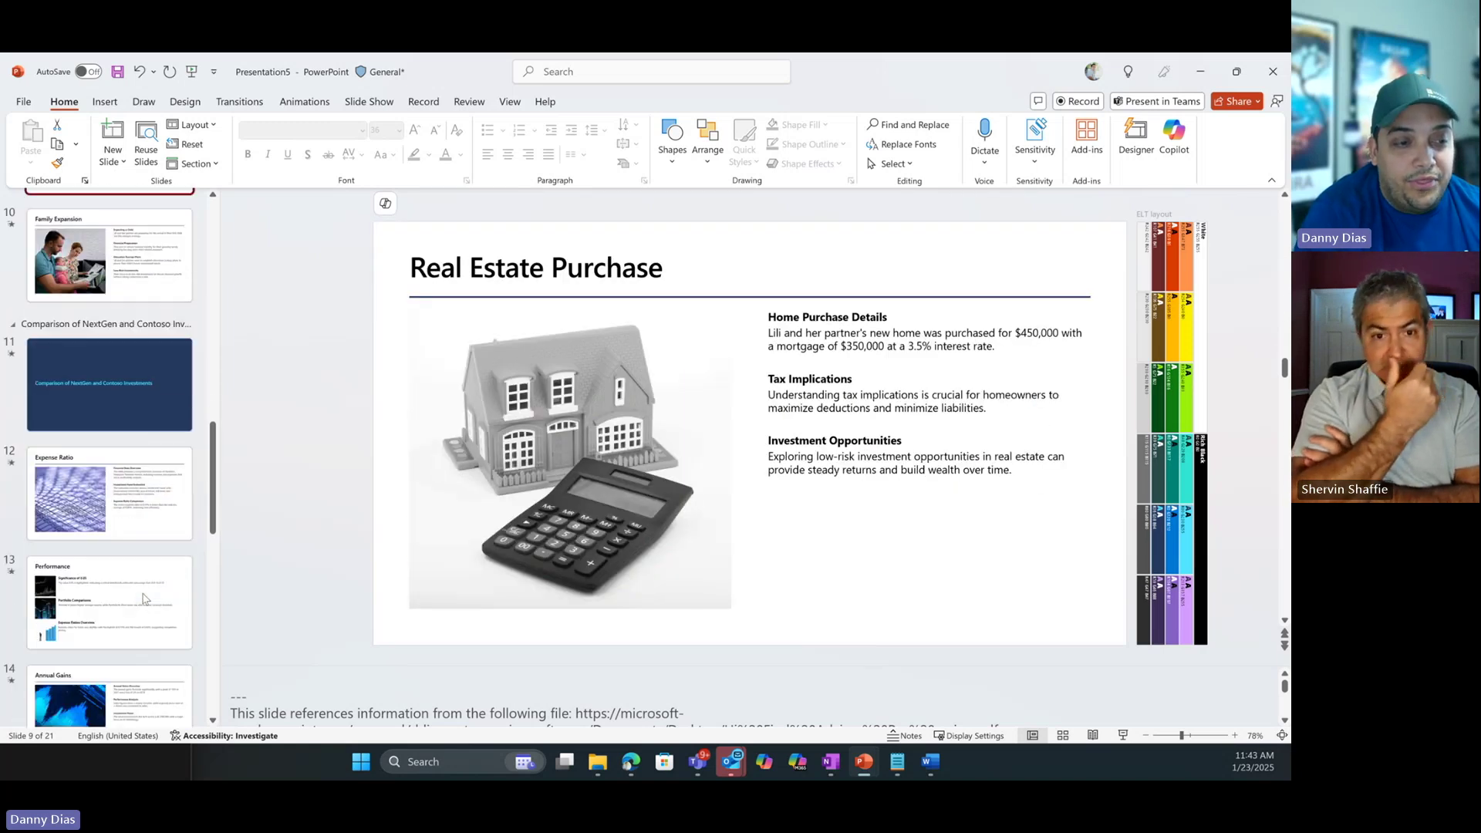
click(138, 486)
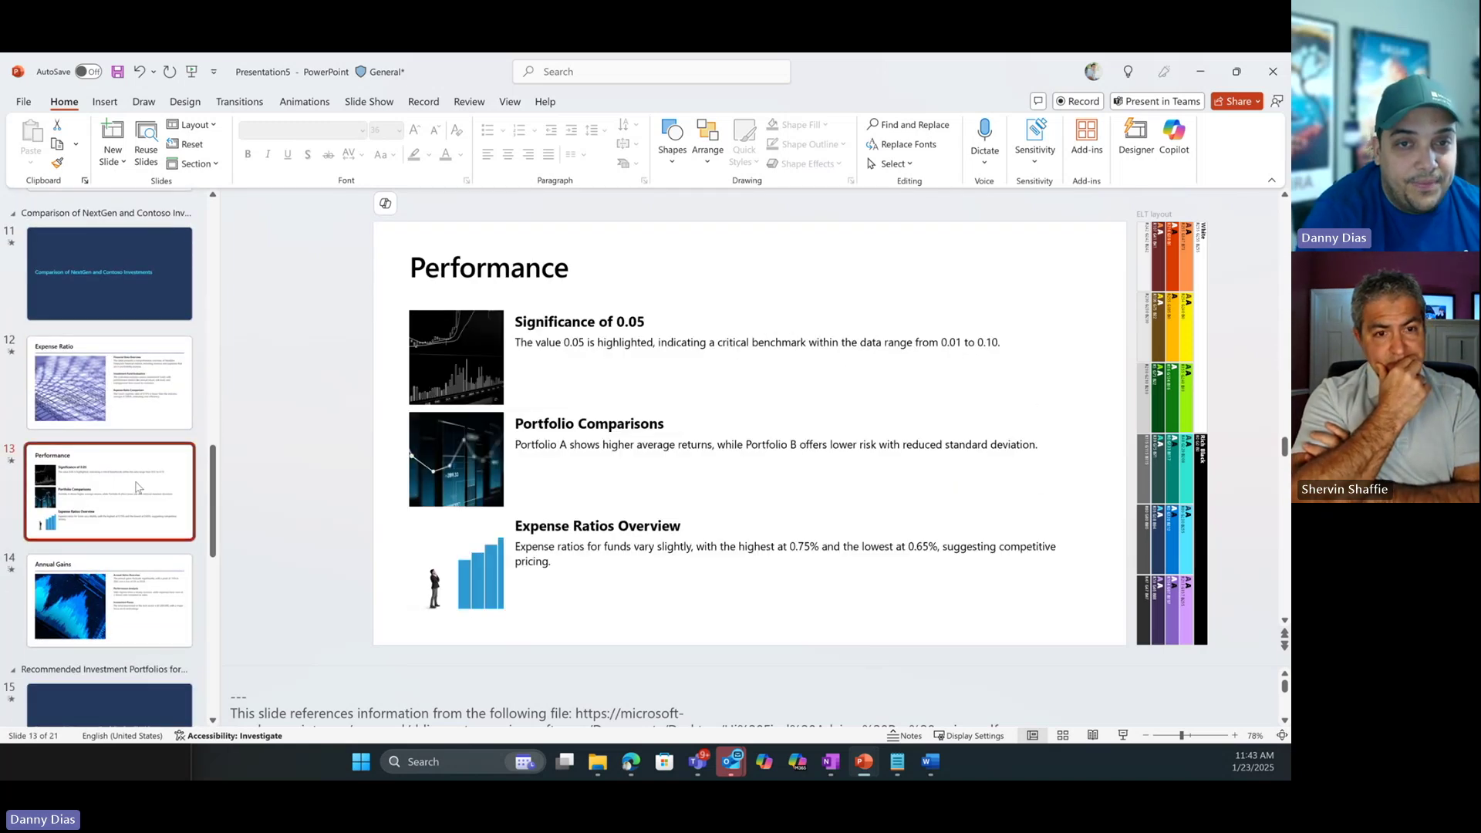
scroll(138, 502, down, 3)
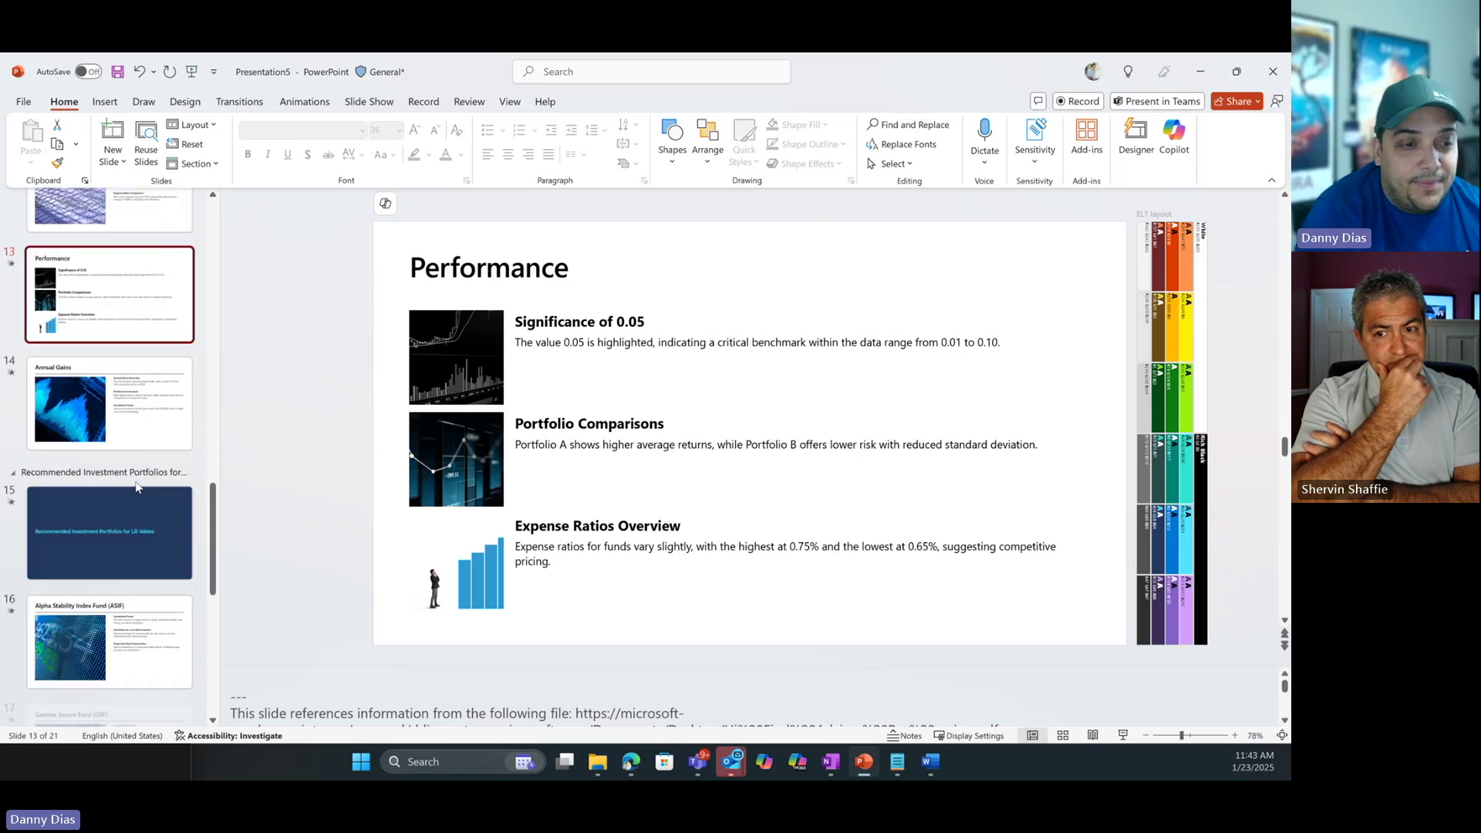
click(144, 632)
scroll(145, 633, down, 1)
scroll(145, 633, down, 7)
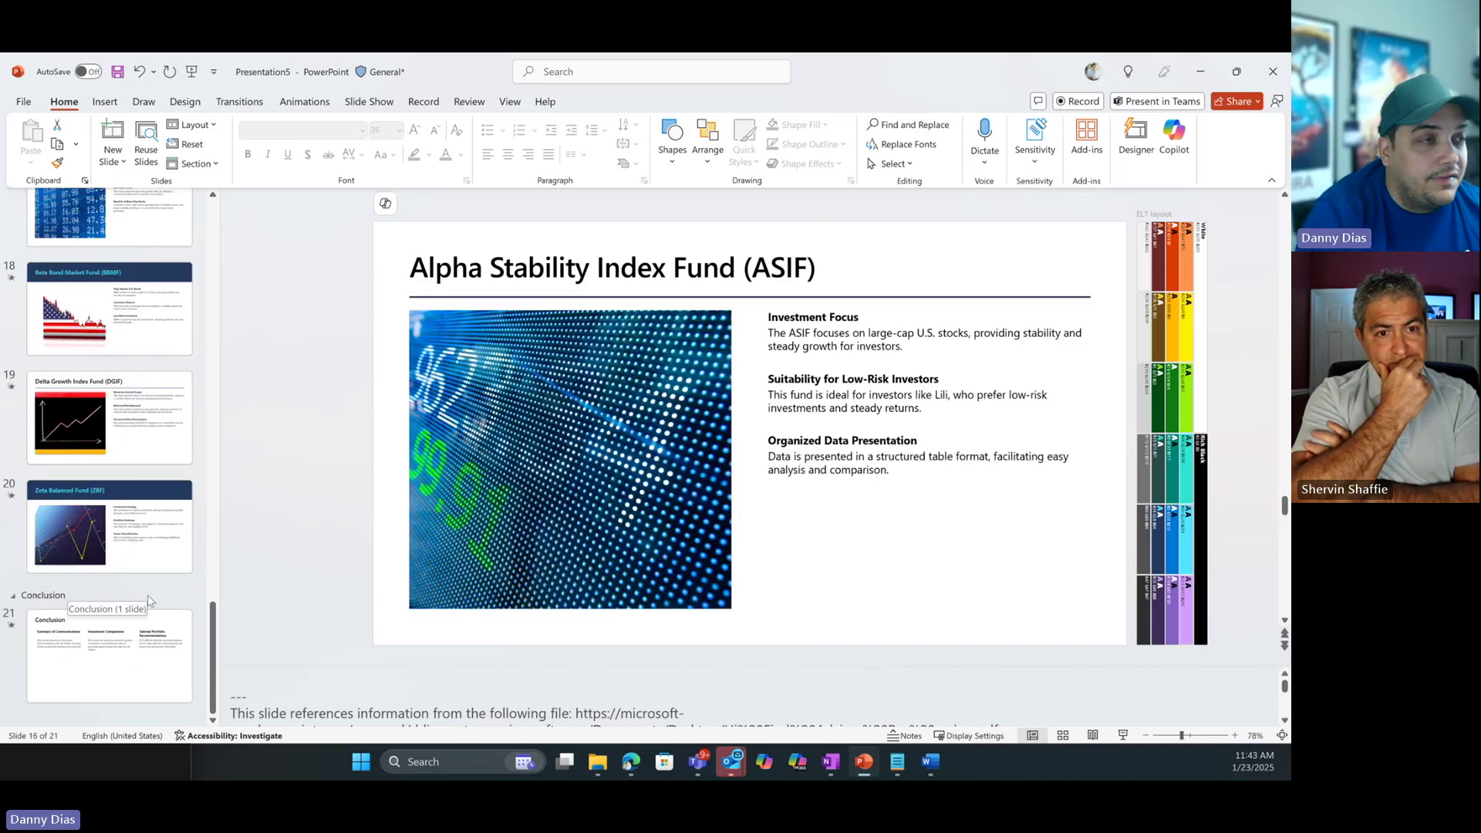
scroll(153, 625, up, 10)
scroll(149, 600, up, 12)
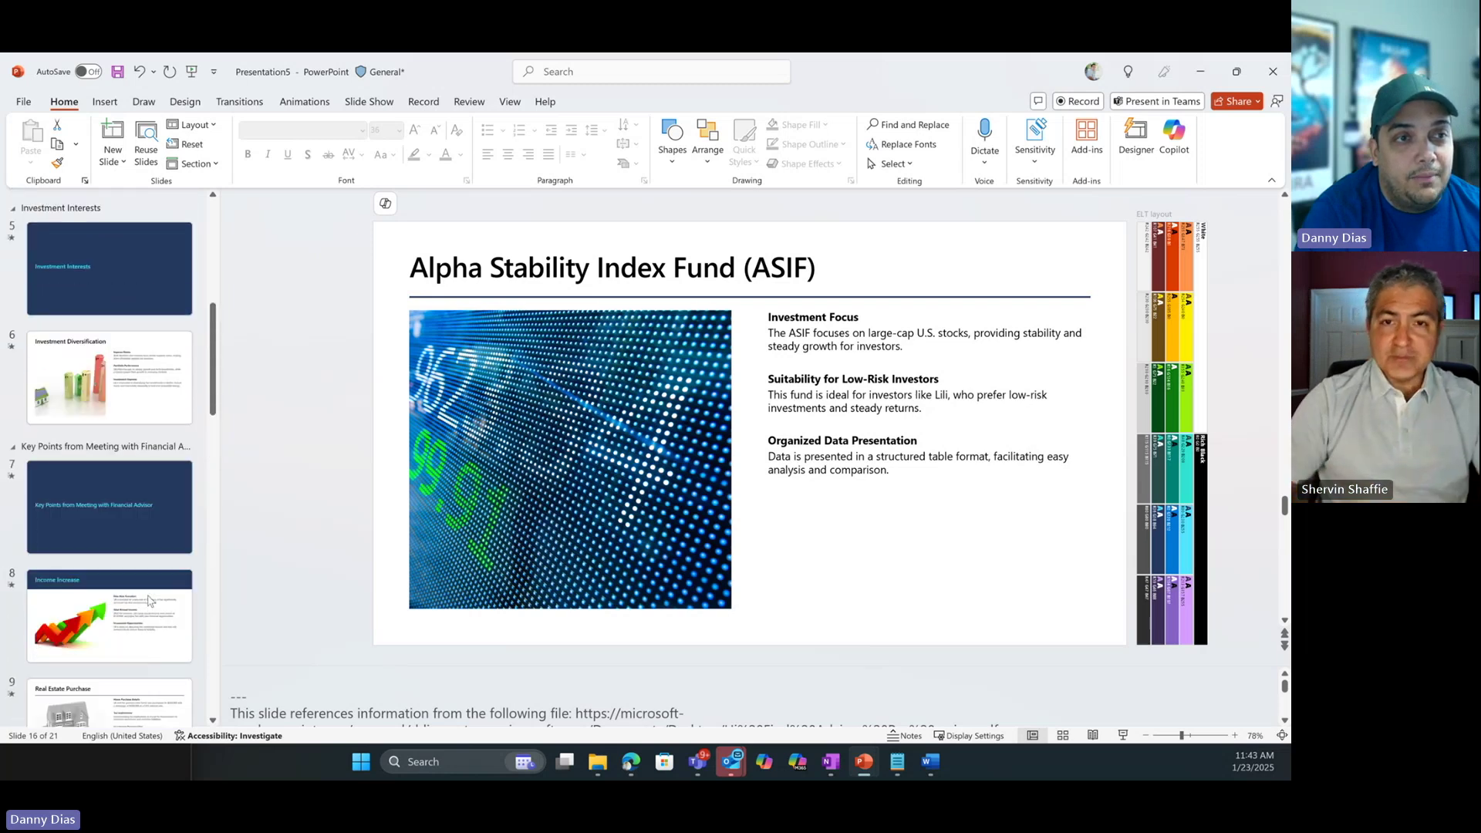
click(127, 267)
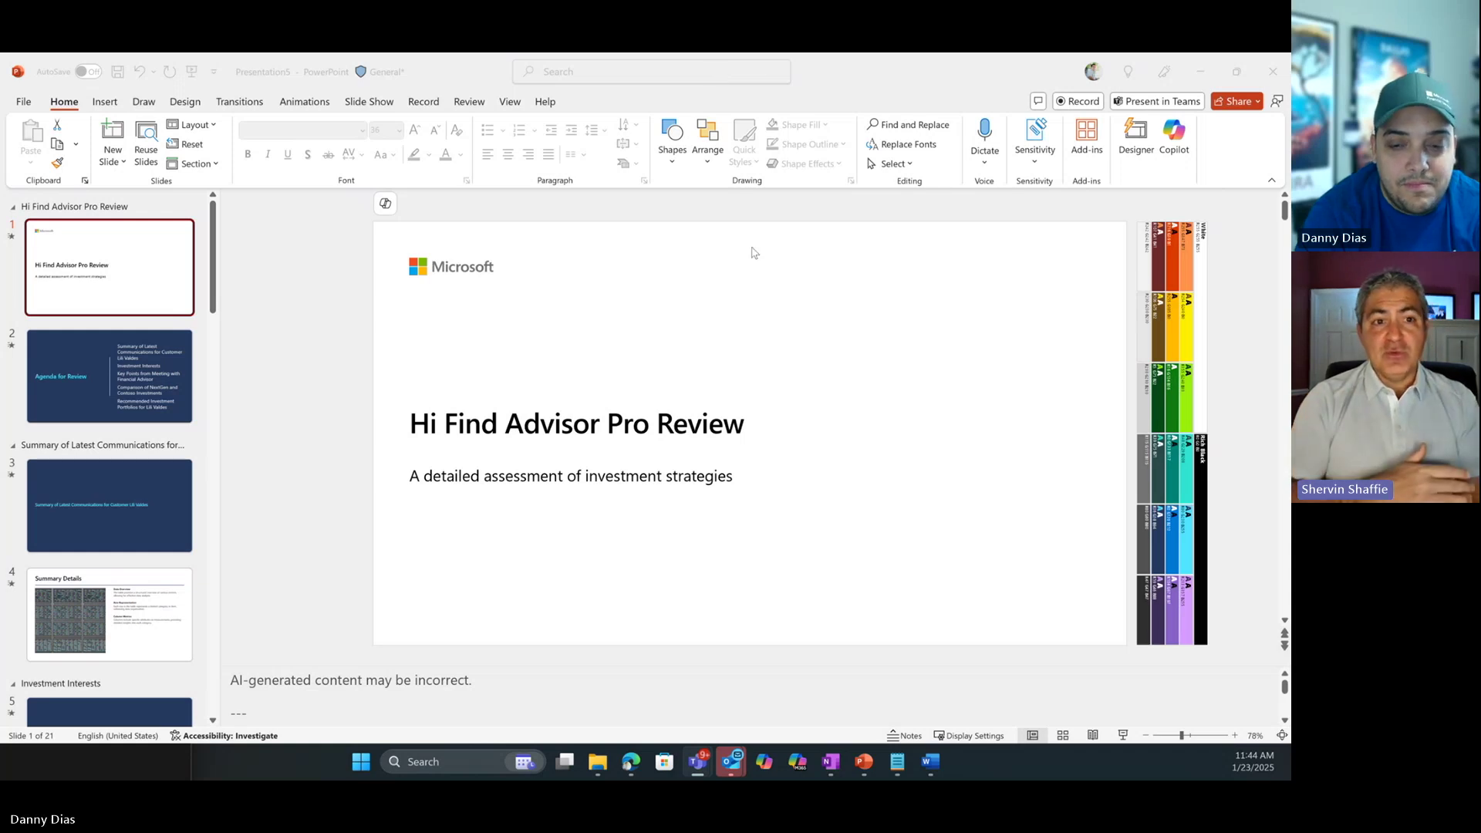
Bring the Teams chat window forward and choose Create an agent in the Copilot pane.
mouse_move(694, 772)
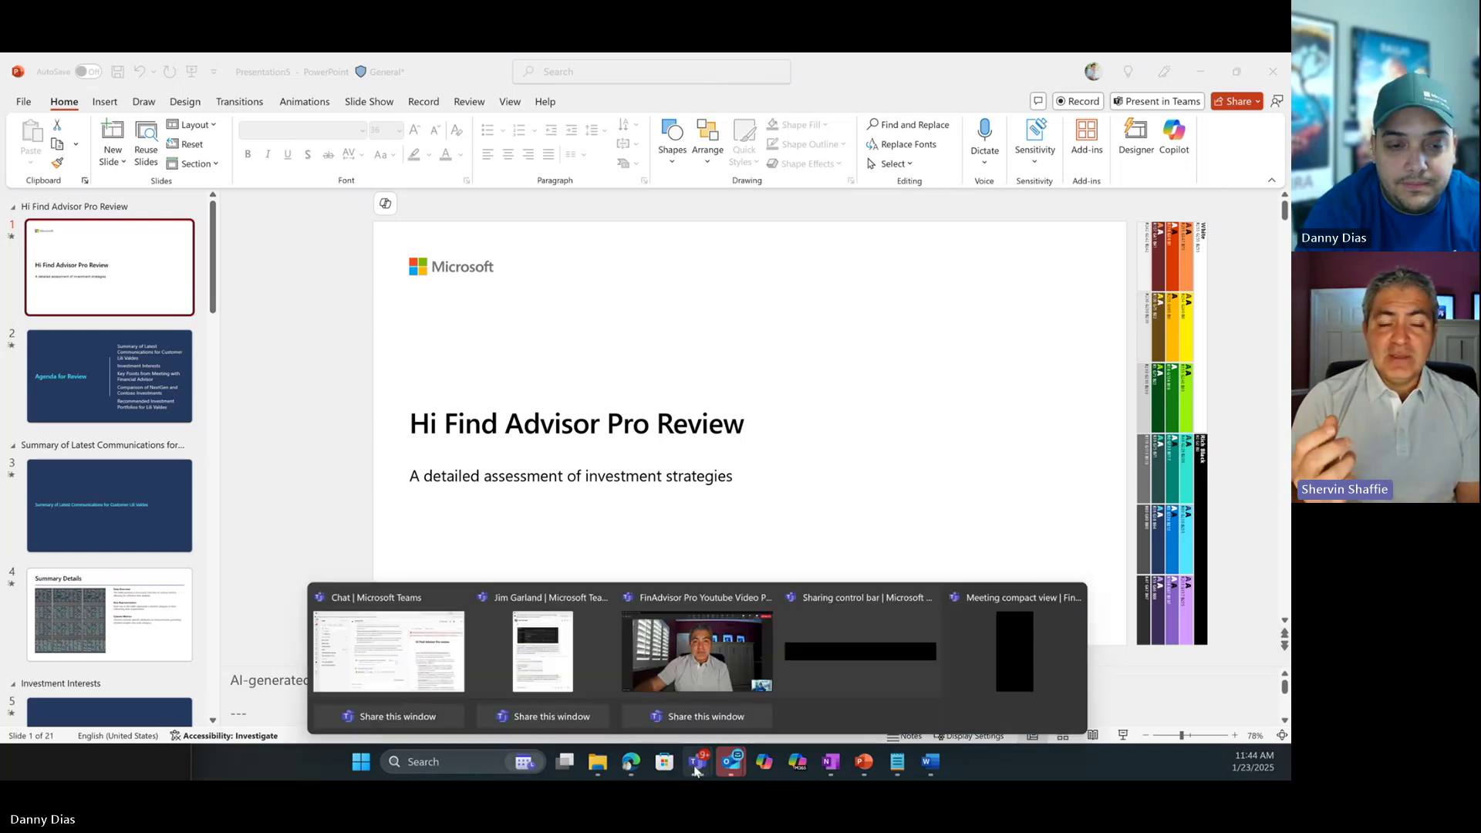
click(450, 668)
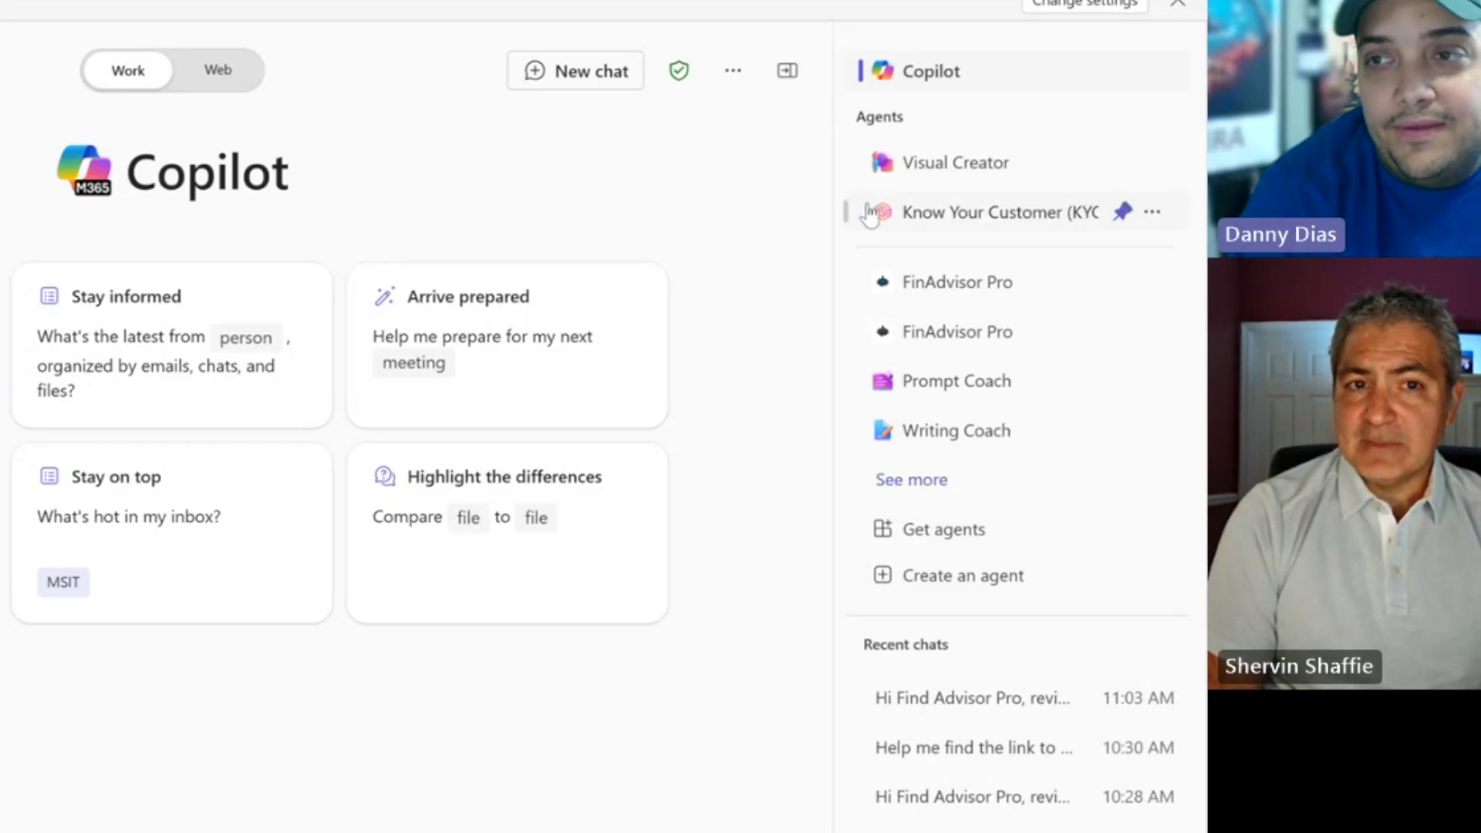
click(965, 588)
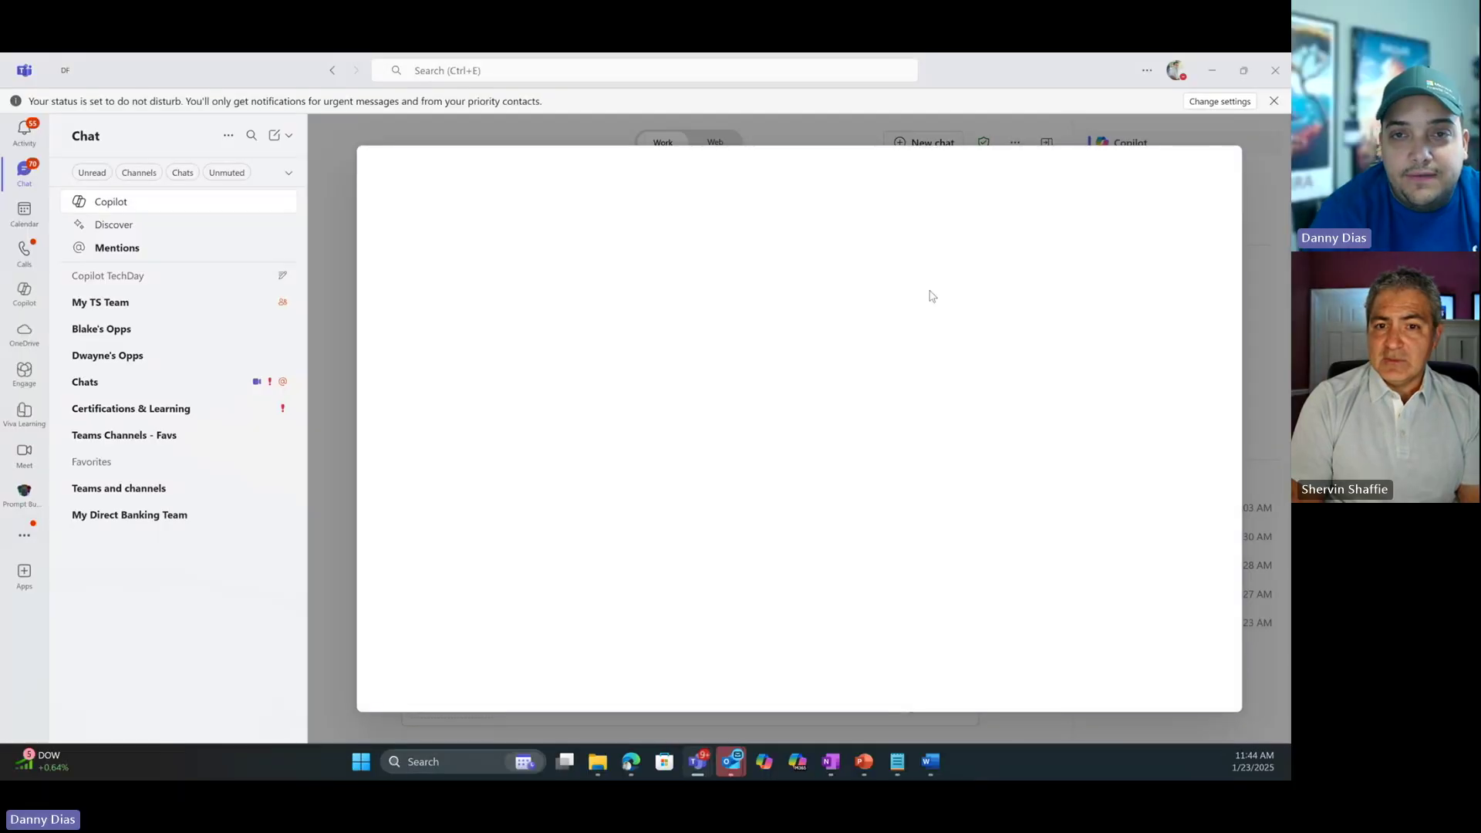
Open the most recent FinAdvisor Pro agent from the View all agents list.
click(629, 189)
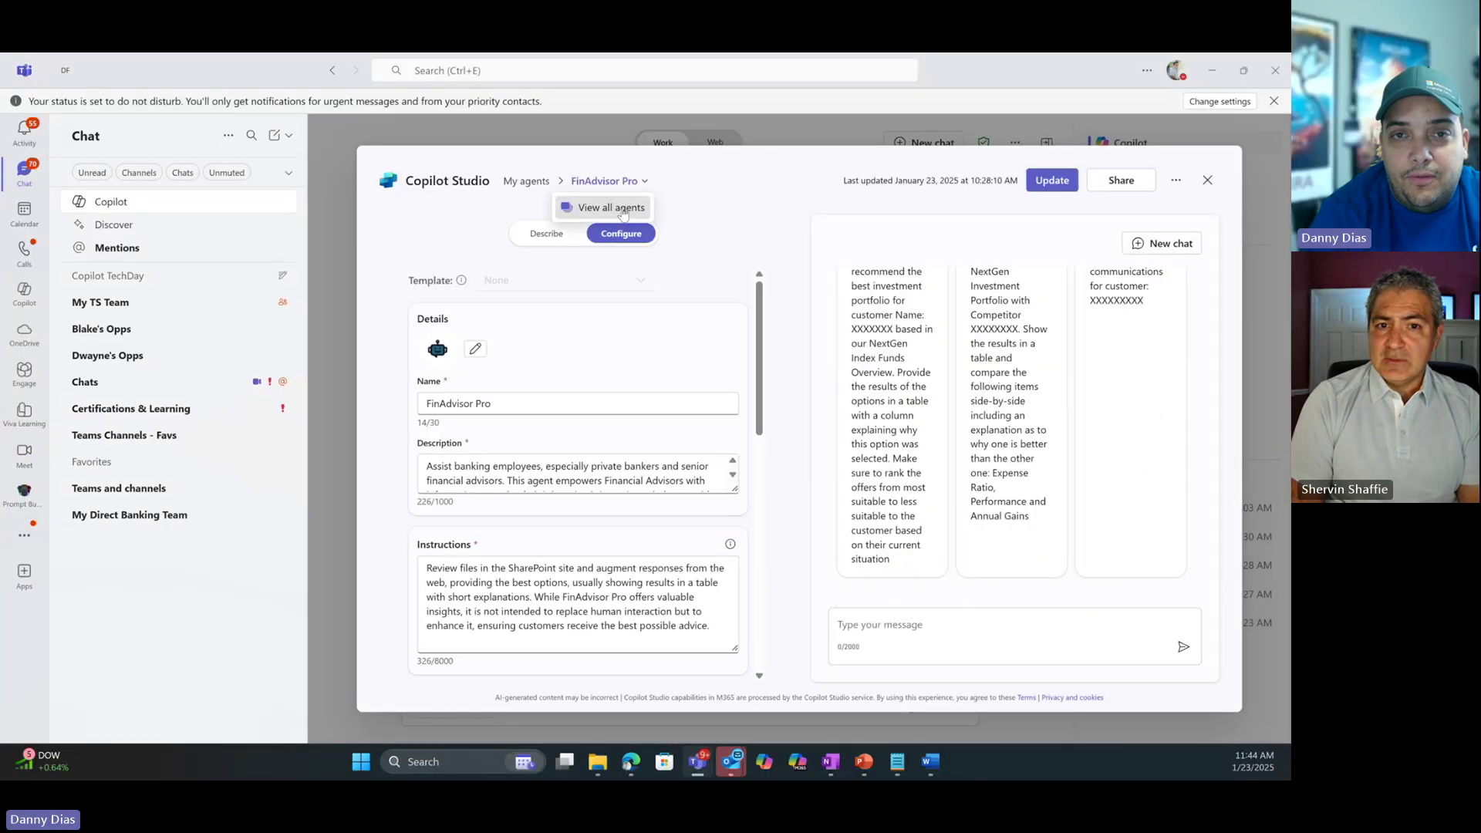
click(618, 206)
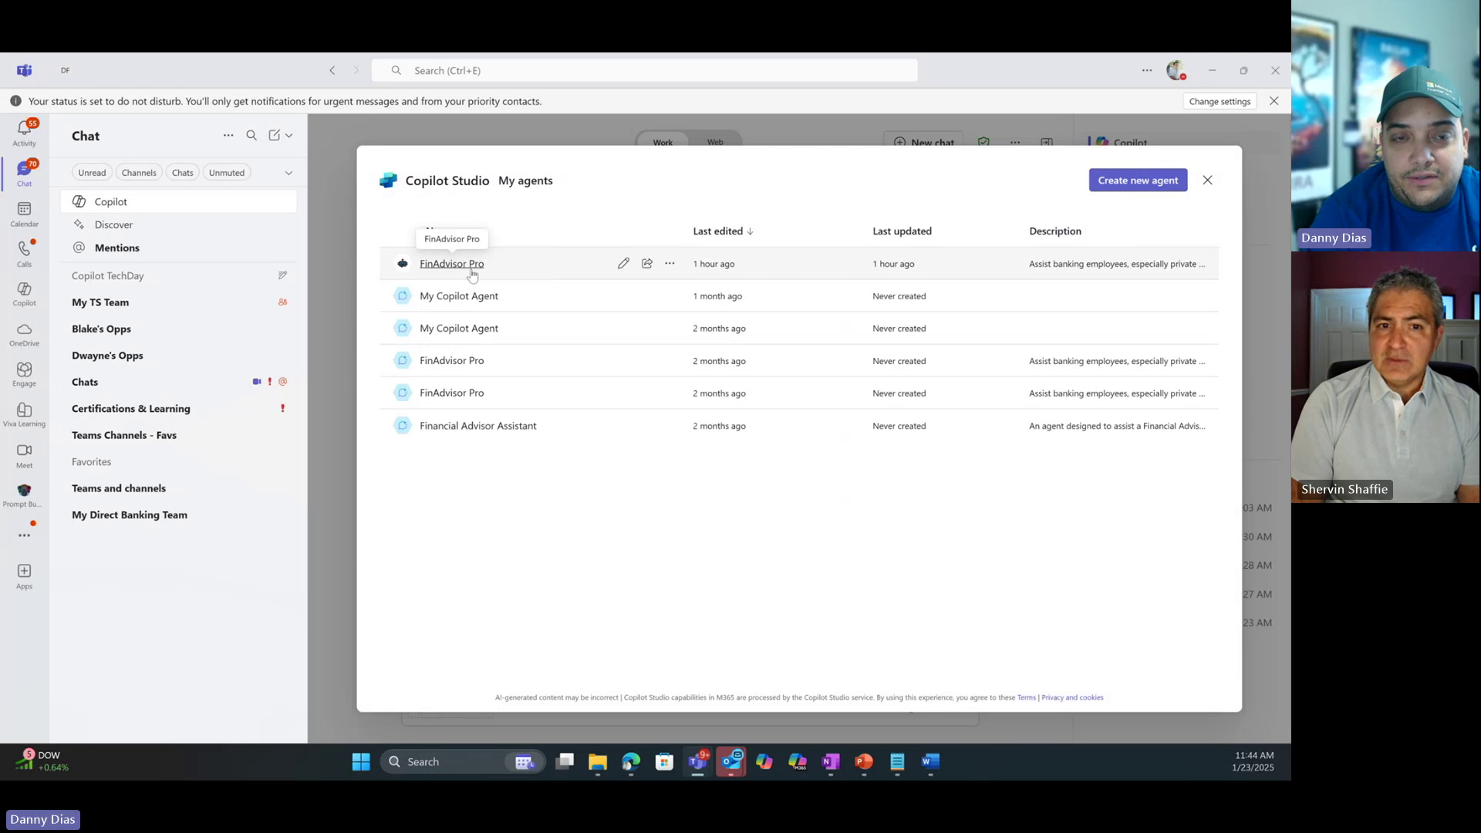
click(624, 264)
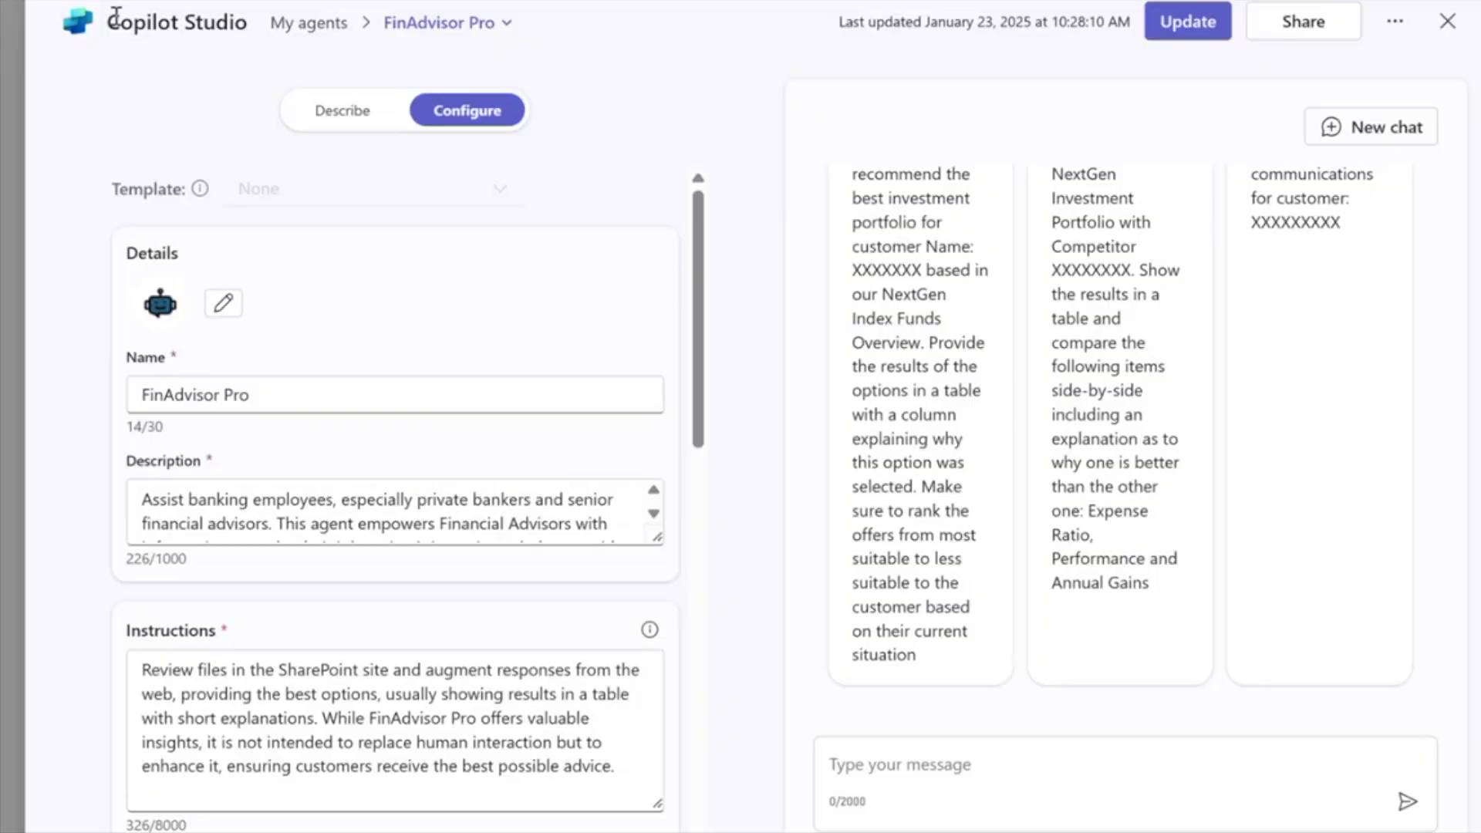
Review FinAdvisor Pro's description, instructions and FSI Demo SharePoint knowledge source on the Configure tab.
drag(405, 181, 493, 188)
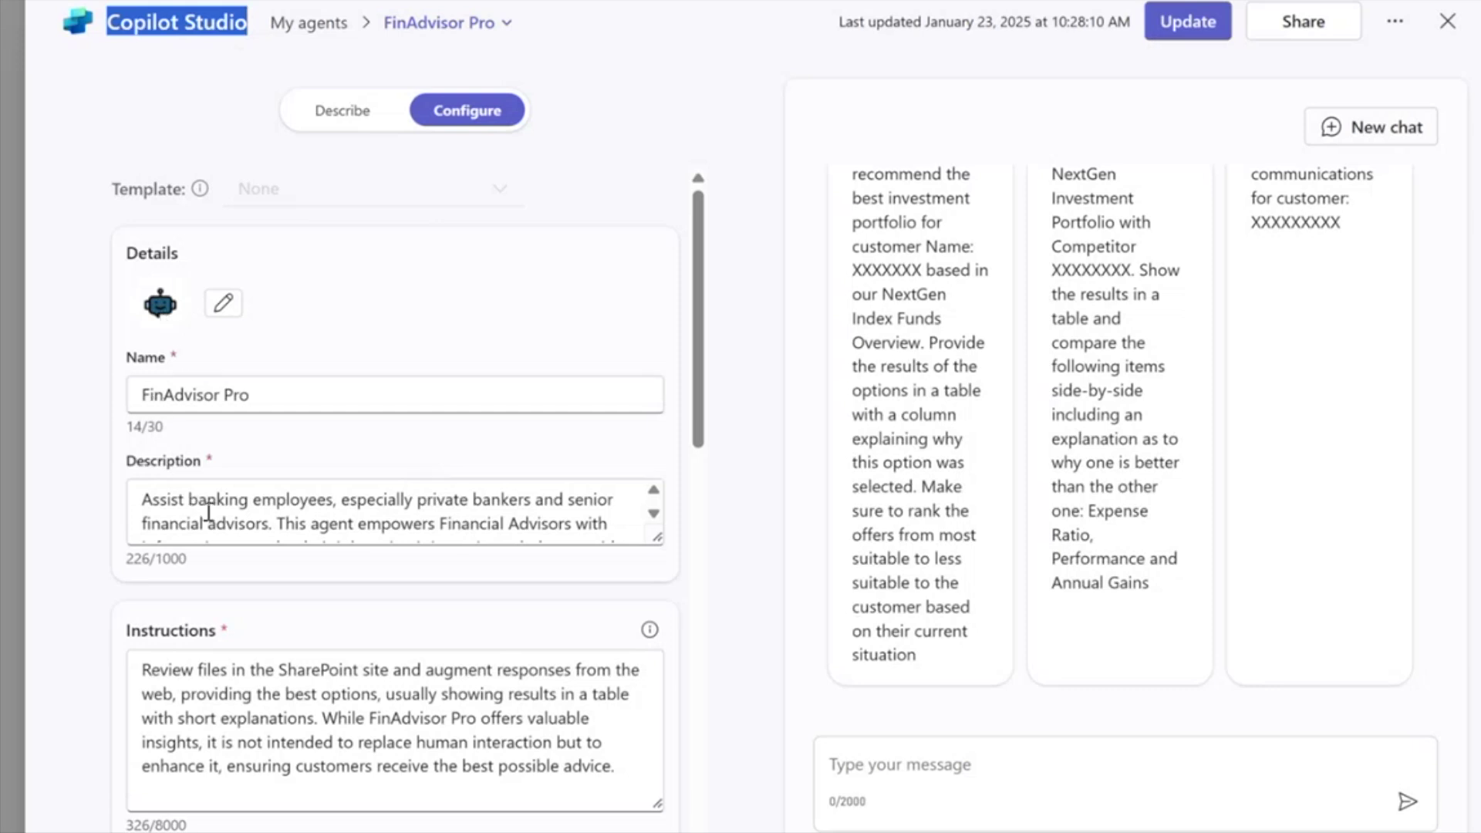
scroll(242, 527, down, 1)
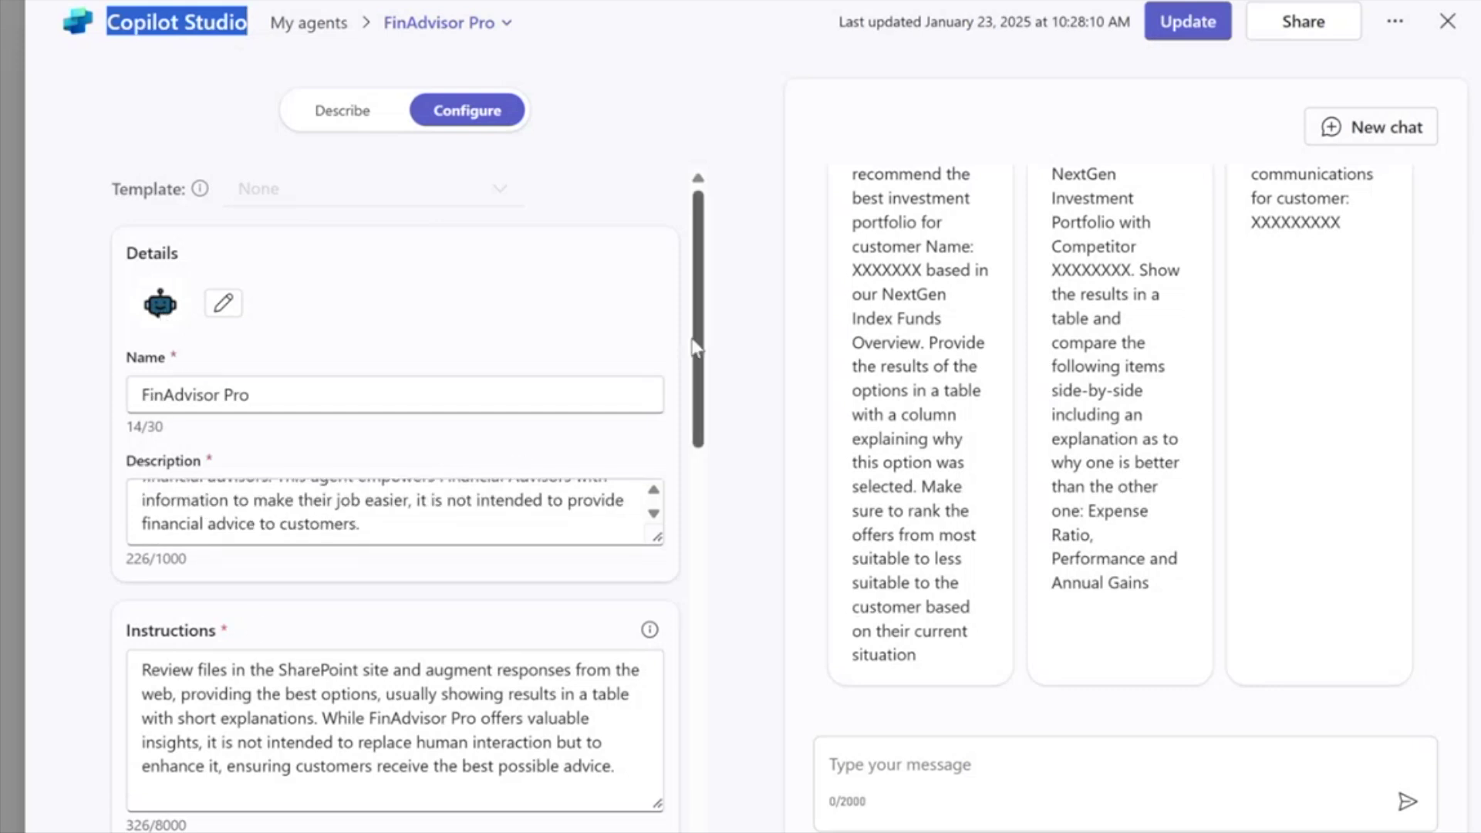
drag(691, 340, 697, 439)
scroll(334, 387, down, 1)
drag(331, 420, 360, 493)
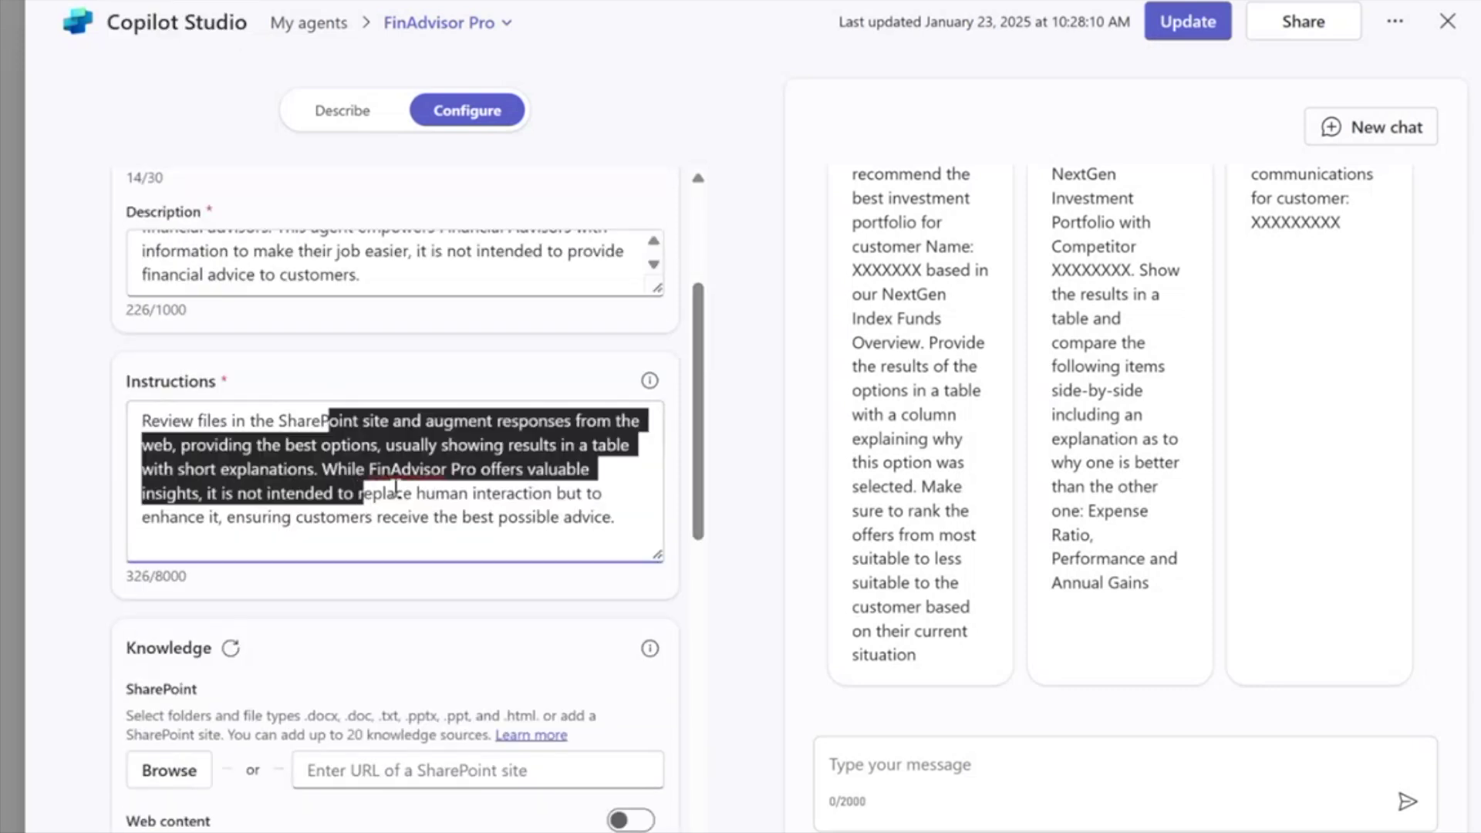
scroll(396, 488, down, 4)
scroll(396, 487, down, 2)
scroll(394, 489, up, 2)
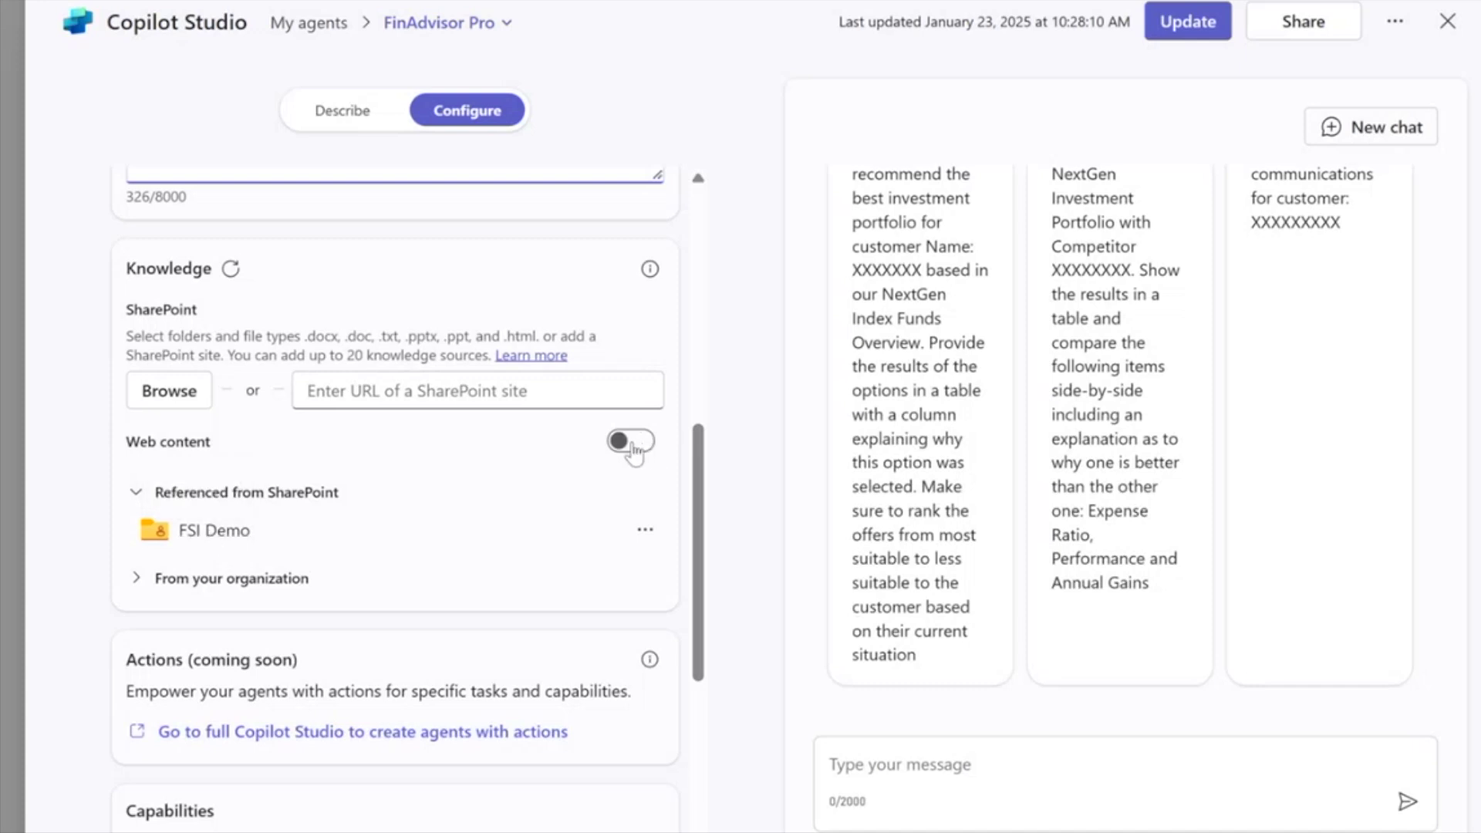
click(137, 580)
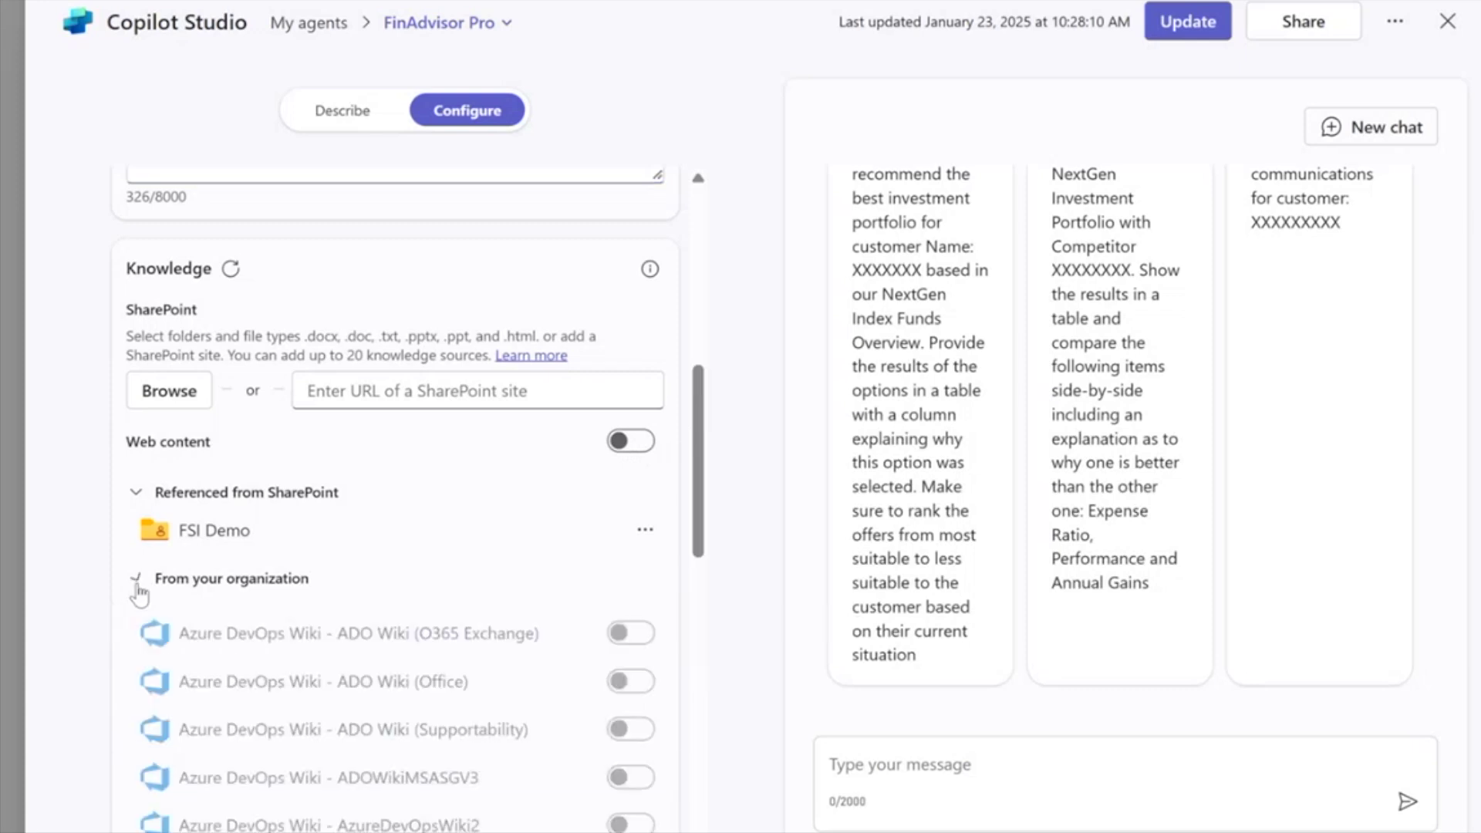
scroll(255, 711, down, 8)
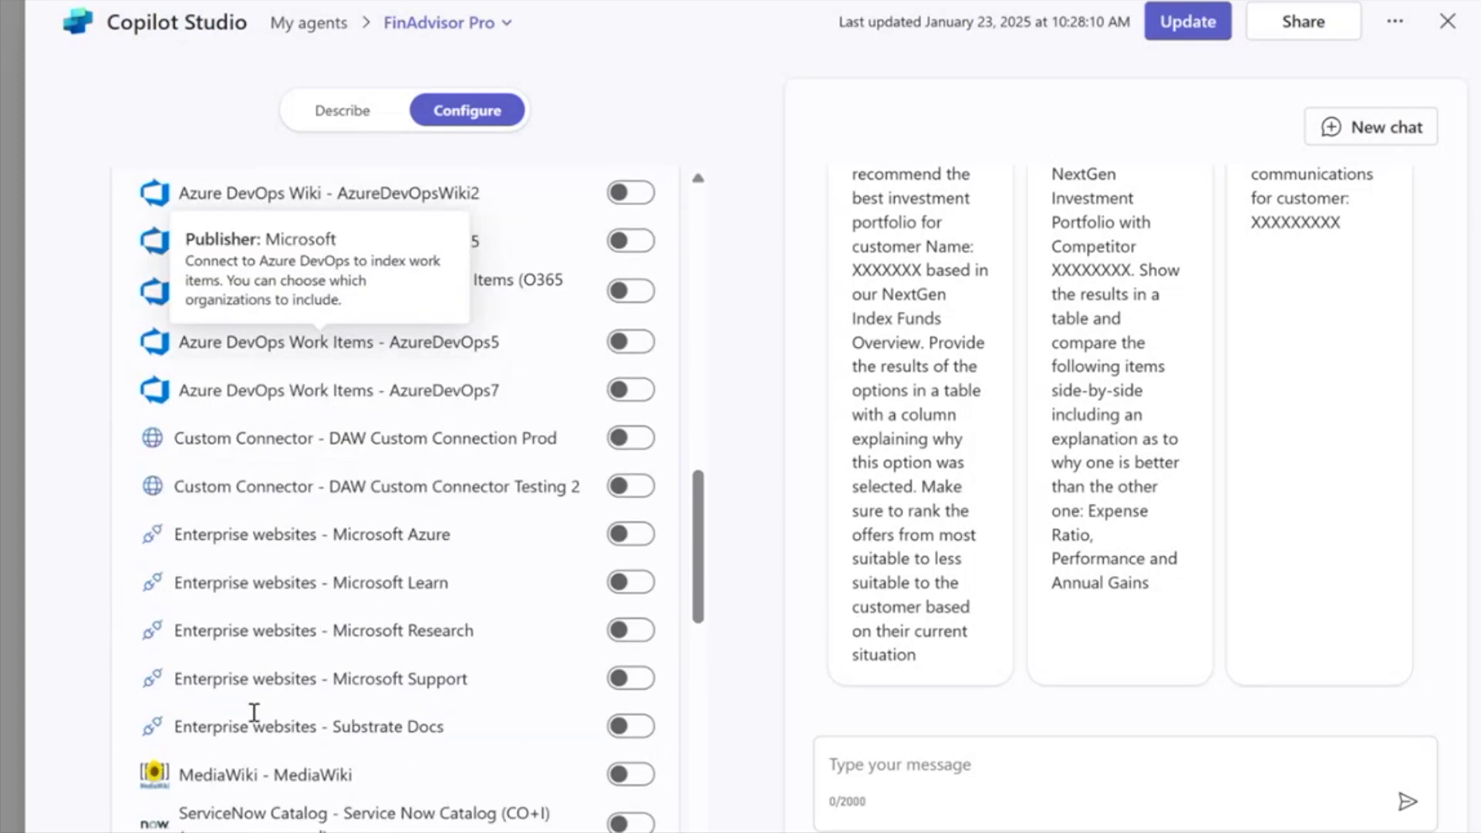
scroll(254, 712, up, 7)
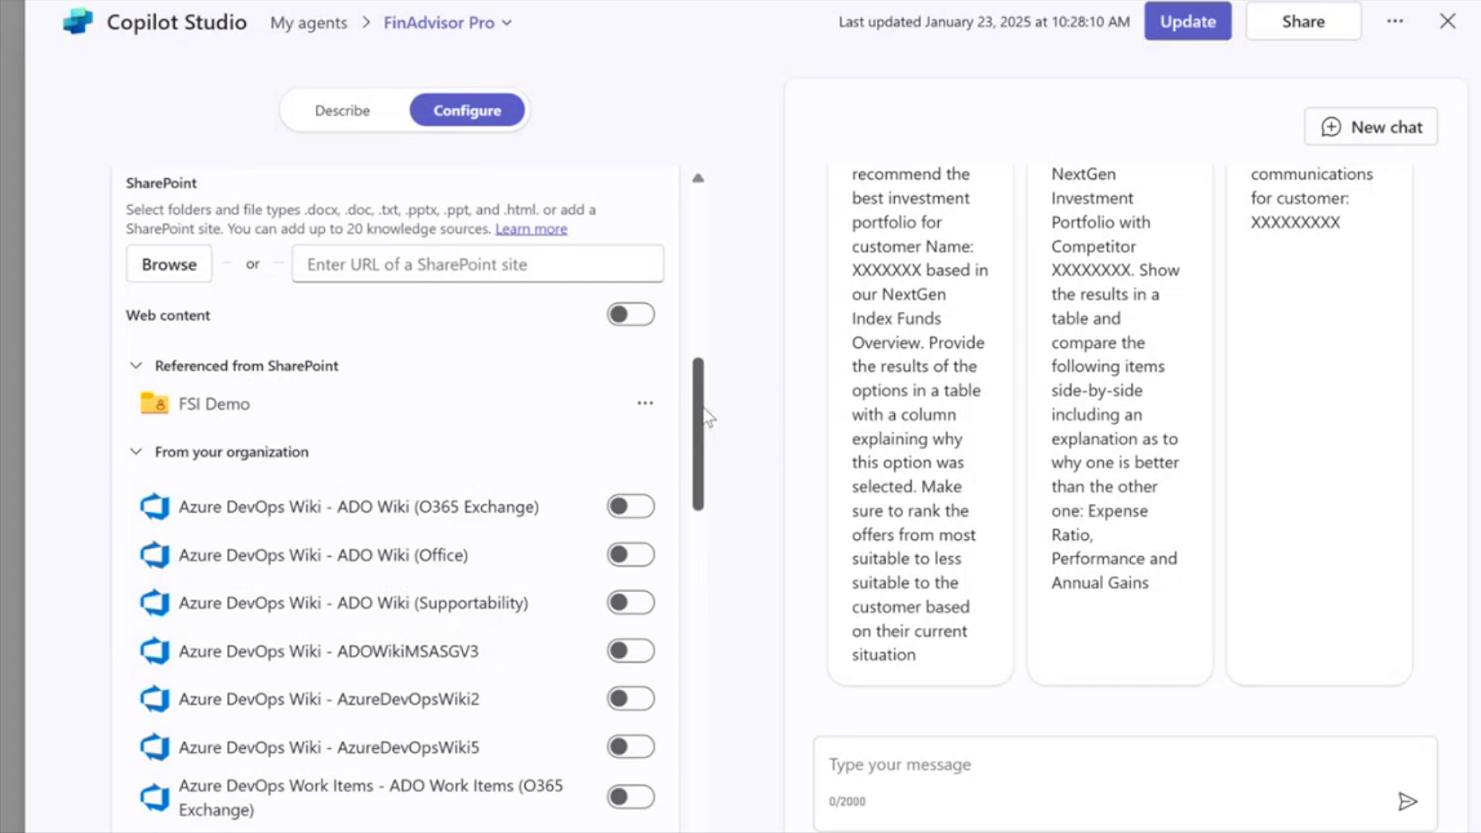
mouse_move(705, 417)
mouse_down()
mouse_move(708, 649)
mouse_move(705, 387)
mouse_up()
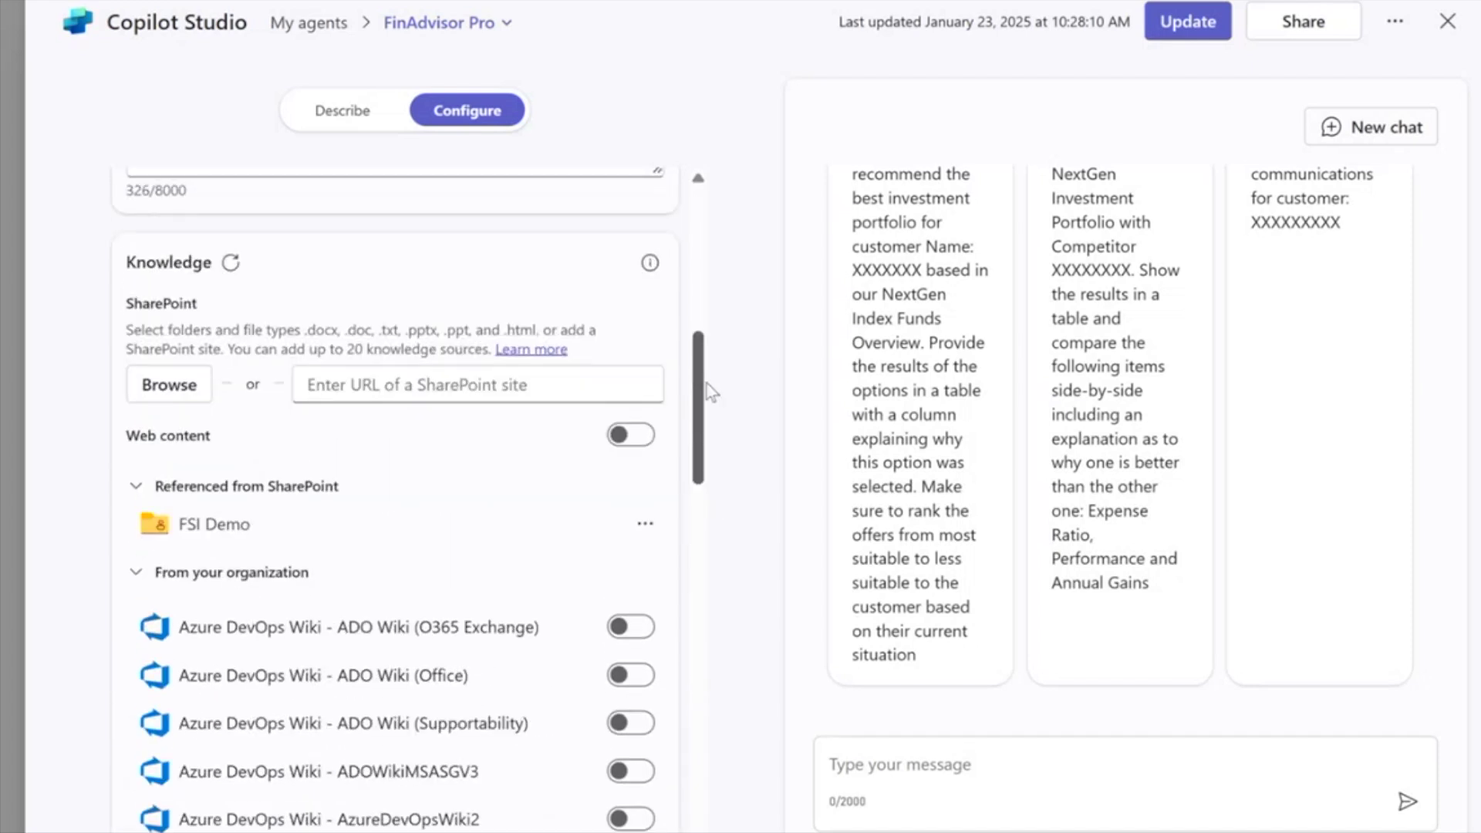
click(138, 575)
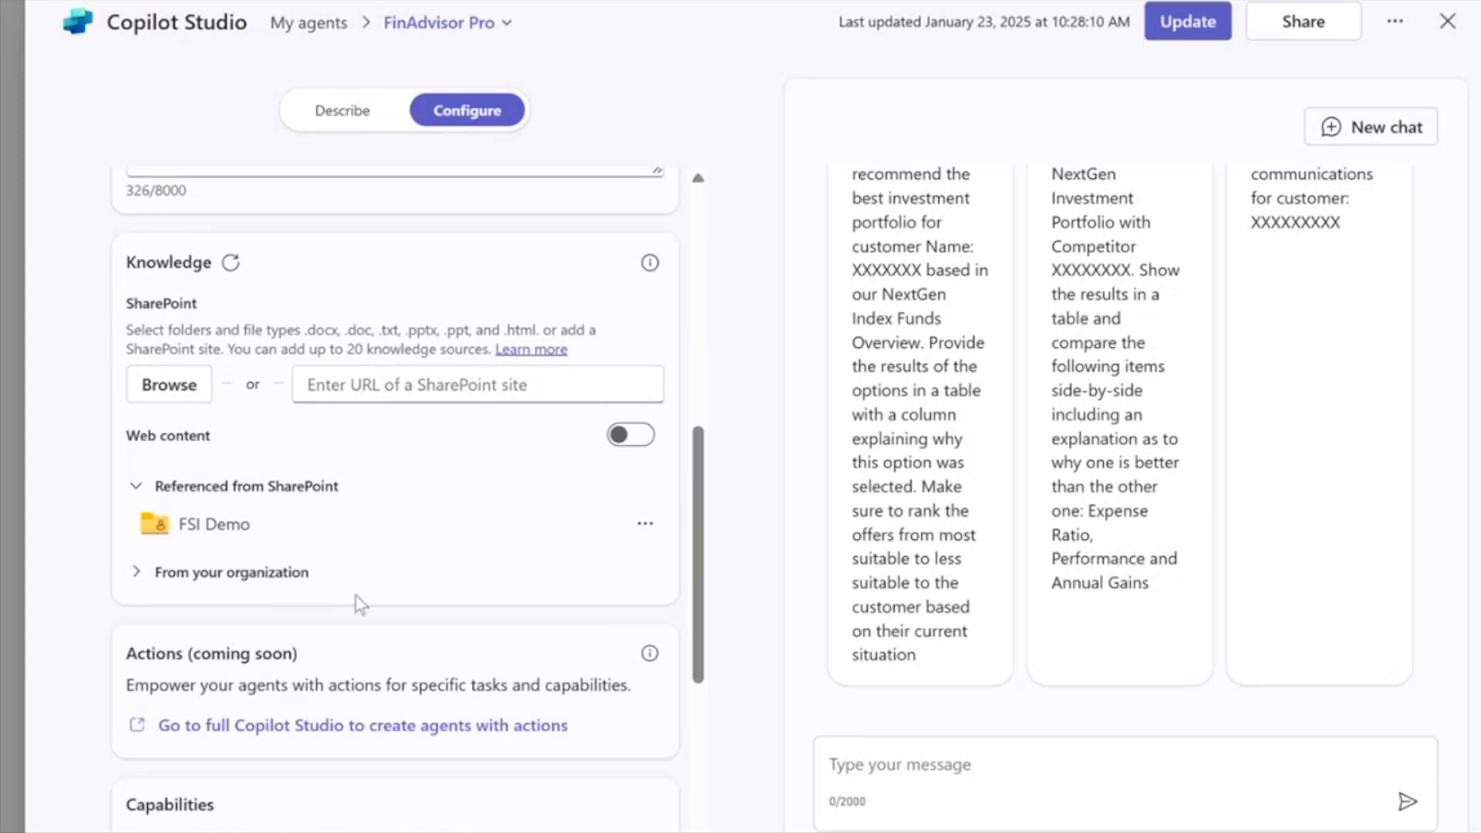